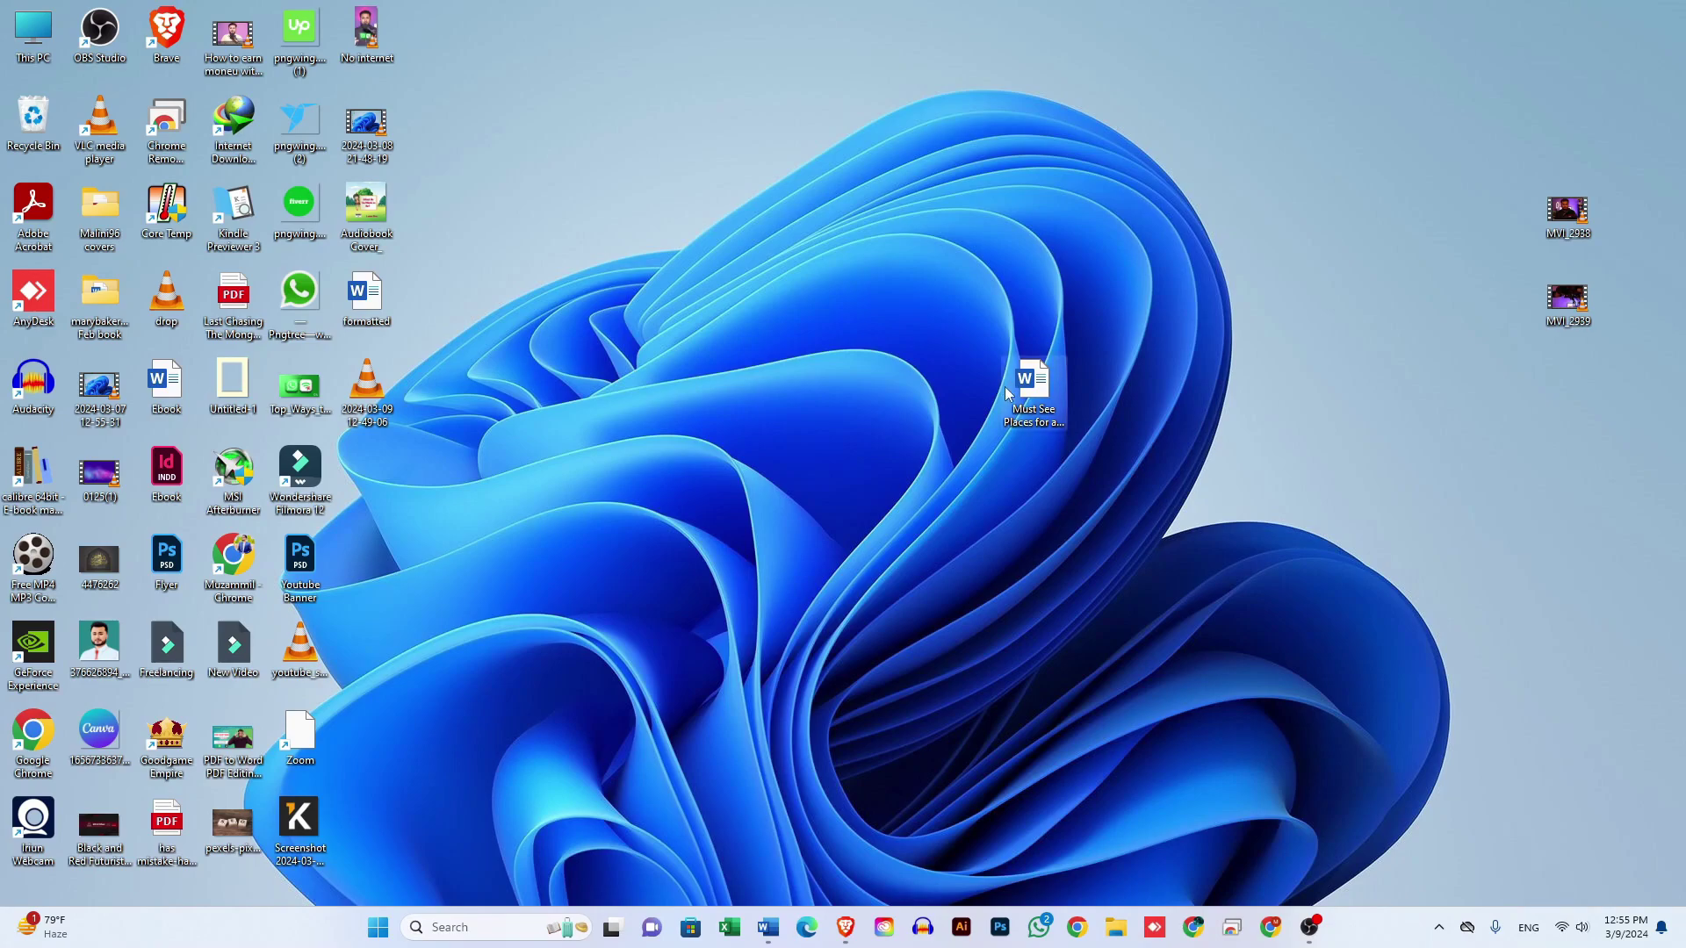
Step: Switch to Word to view the "Must See Places for a 5 day trips around the world" document, and review the formatted version's opening pages
mouse_move(1008, 393)
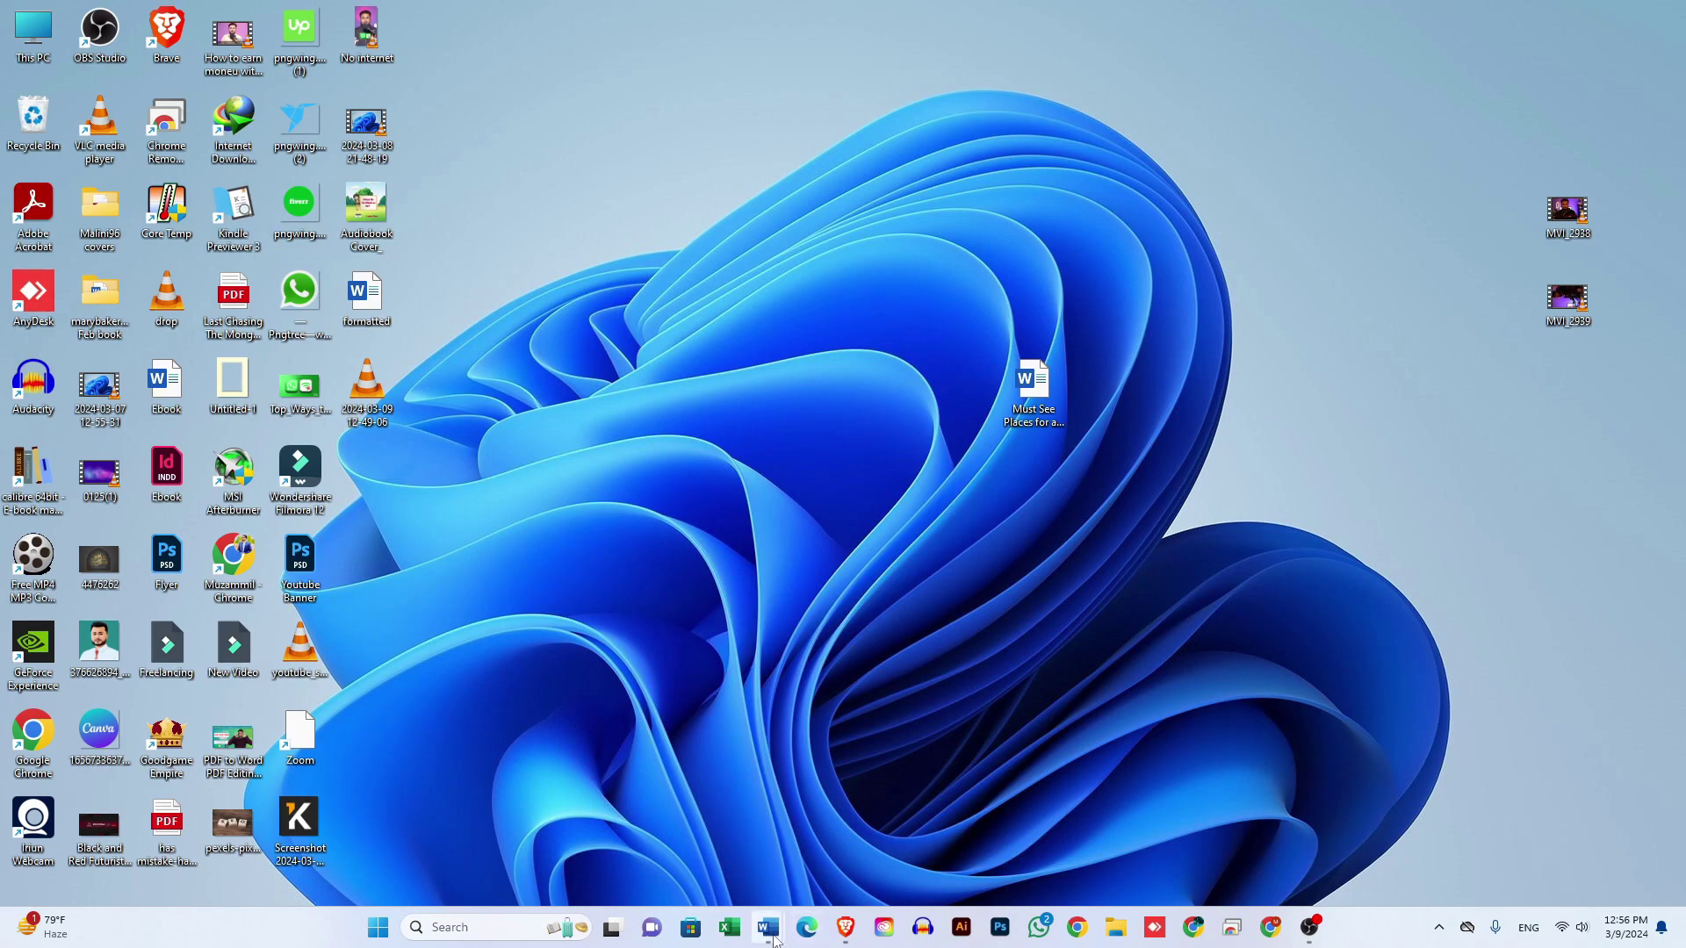
mouse_move(768, 927)
click(887, 834)
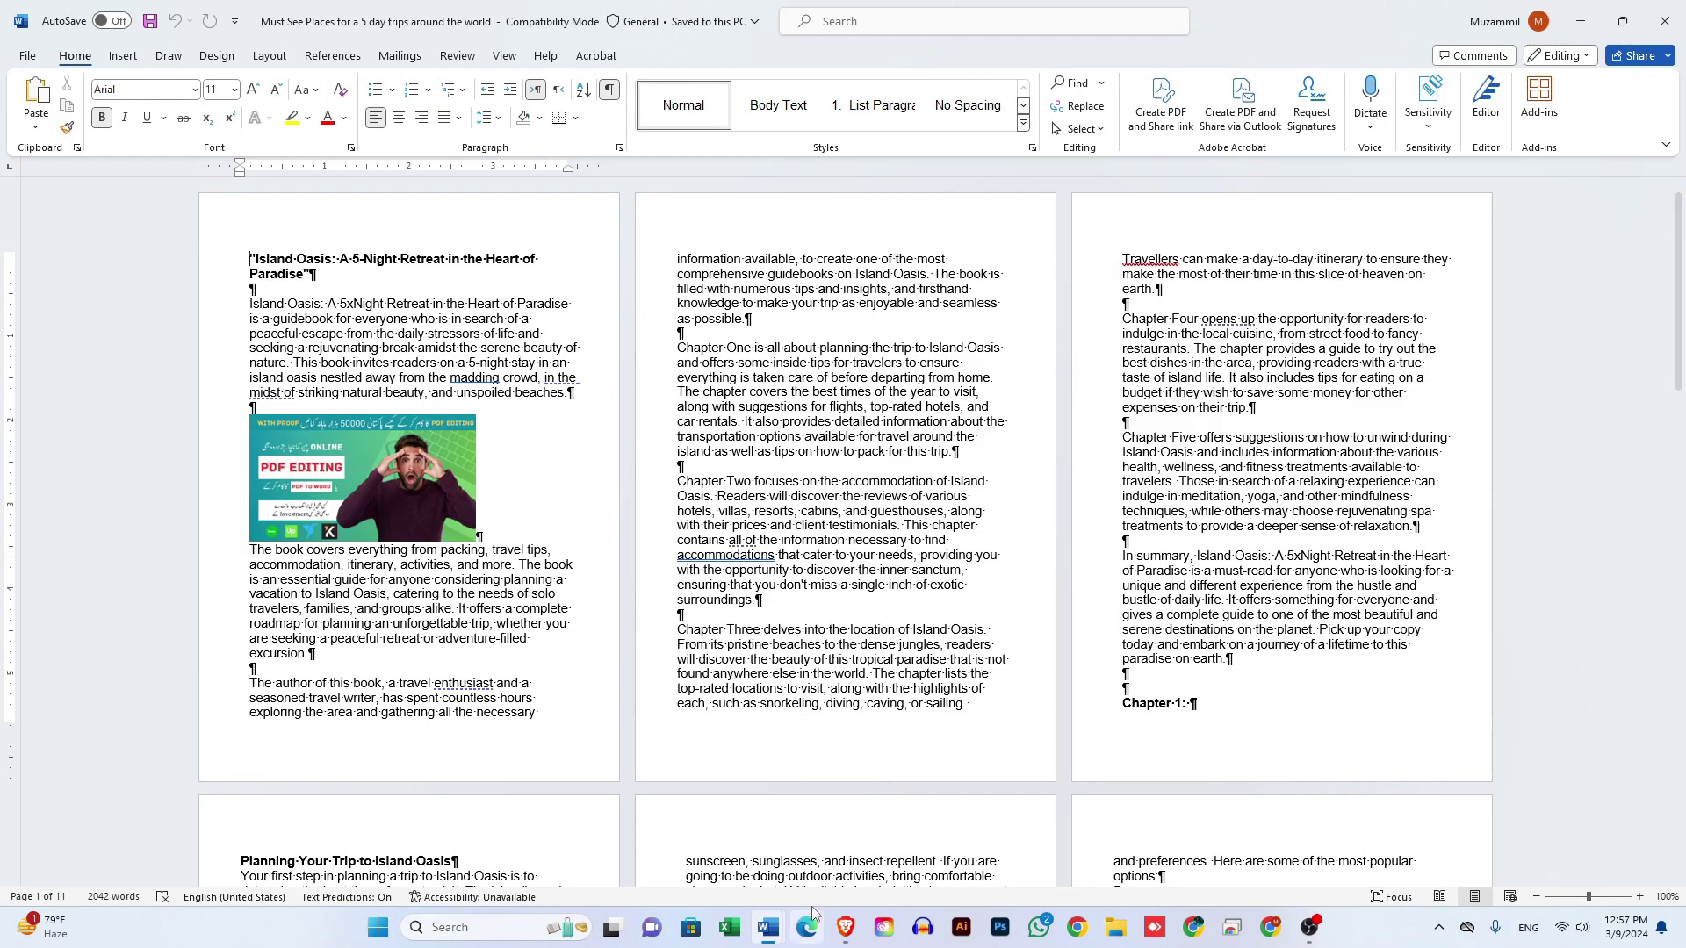
mouse_move(767, 927)
click(713, 866)
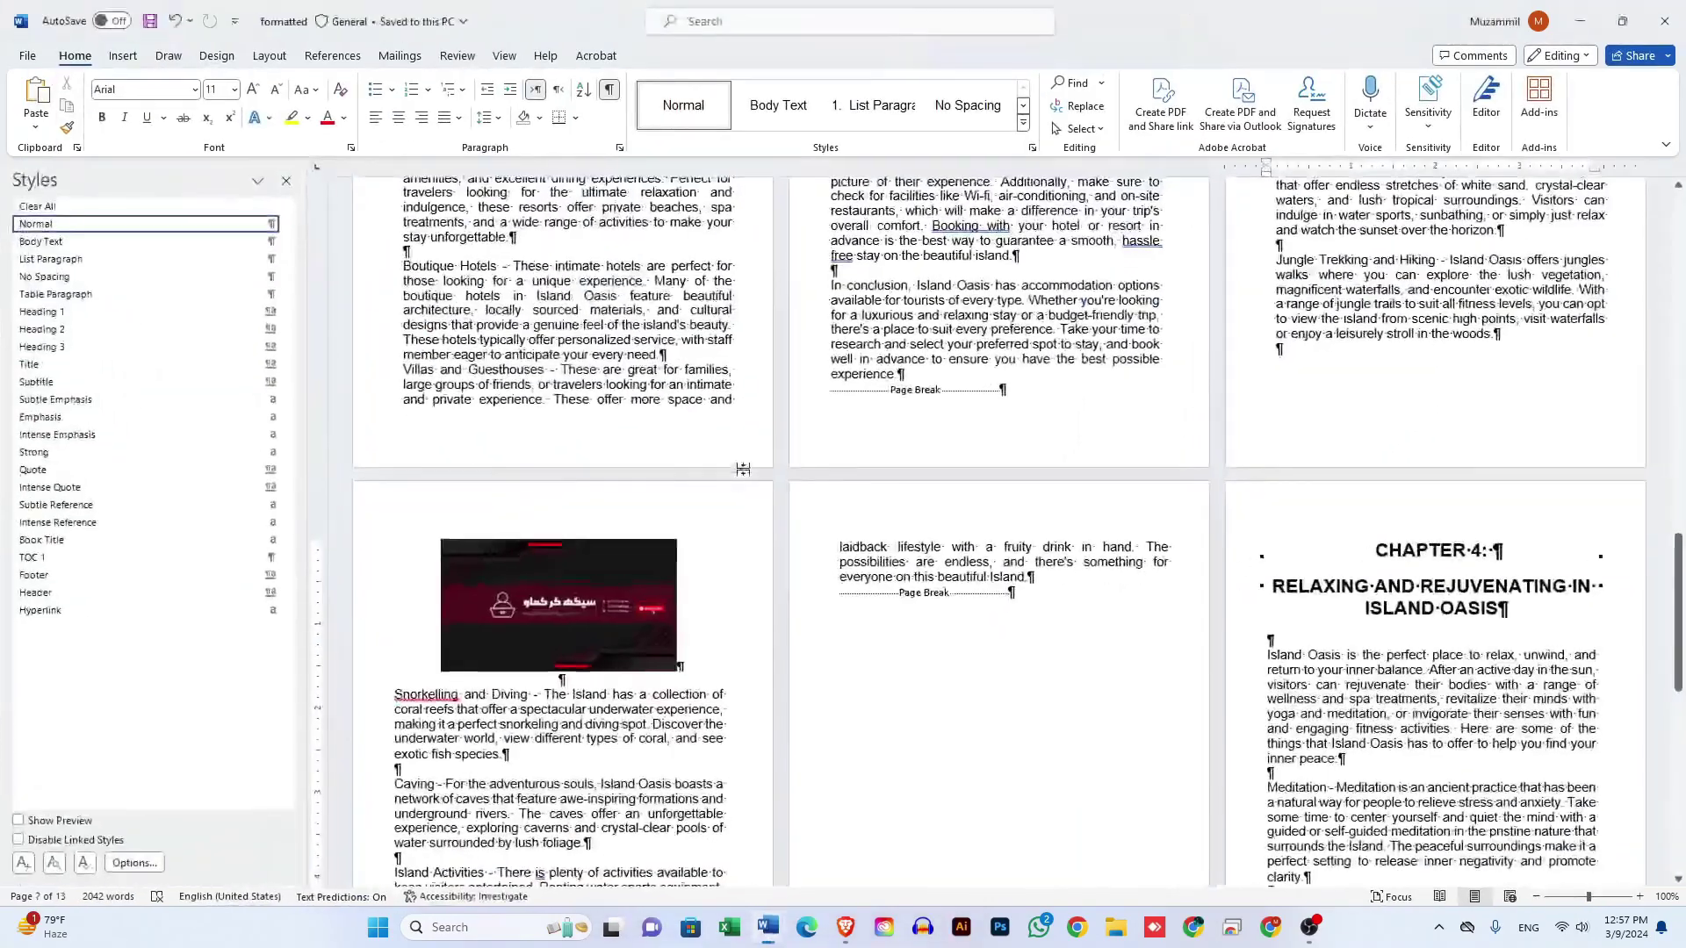
scroll(744, 470, up, 15)
scroll(745, 470, up, 6)
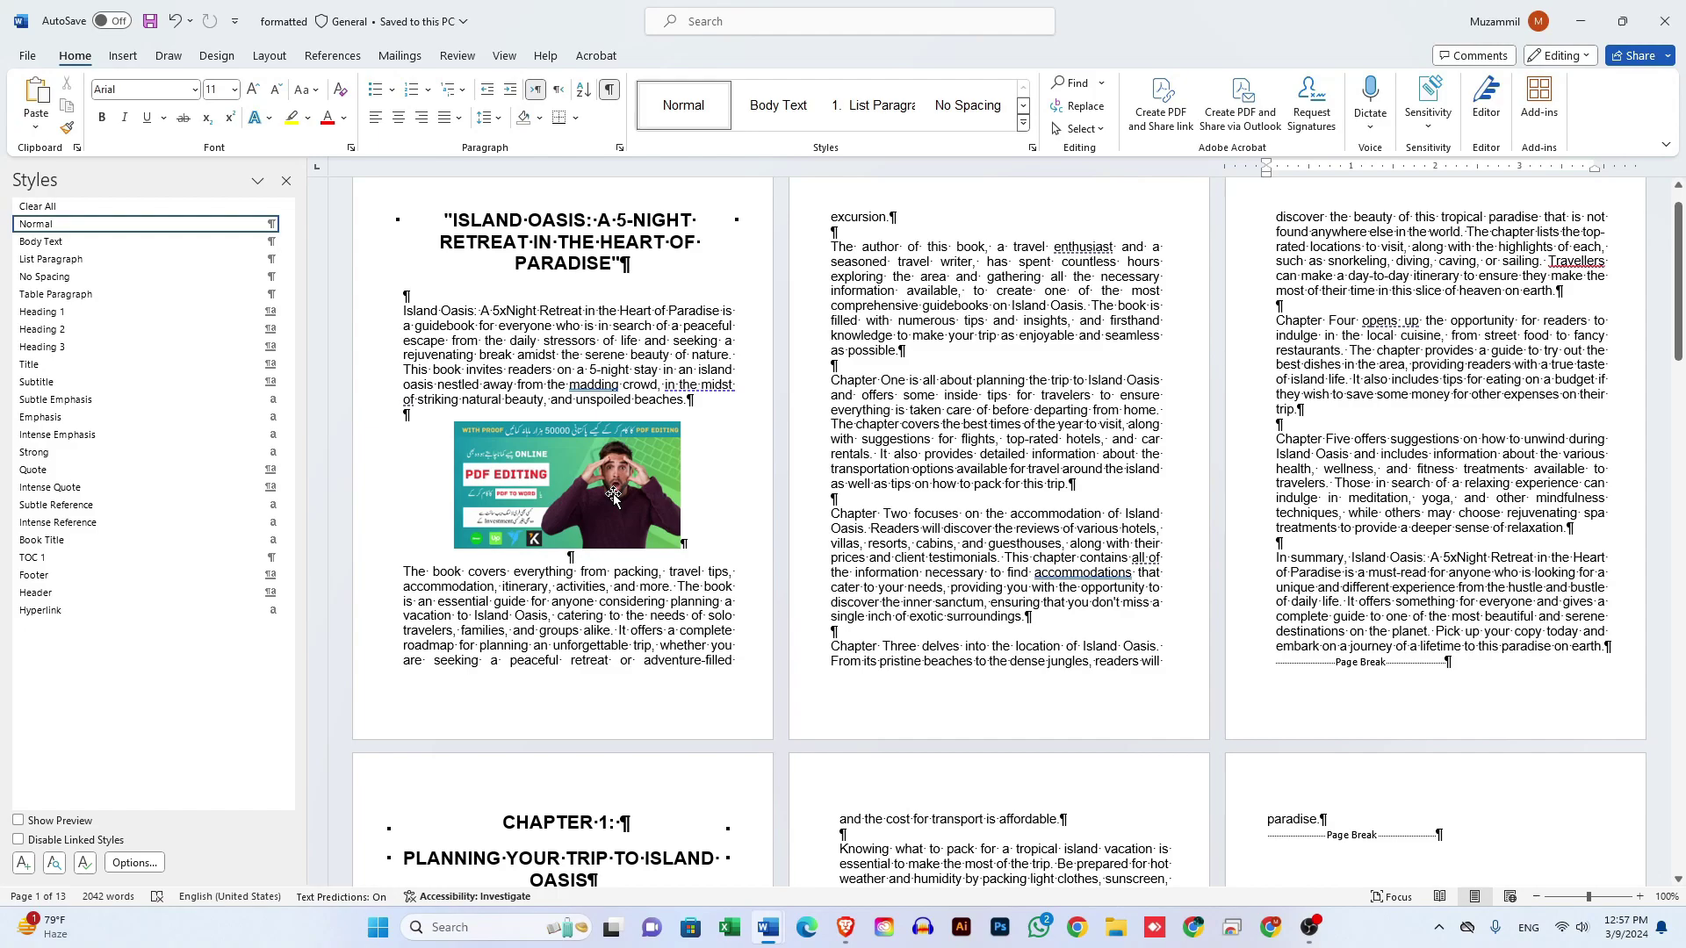
drag(619, 294, 773, 572)
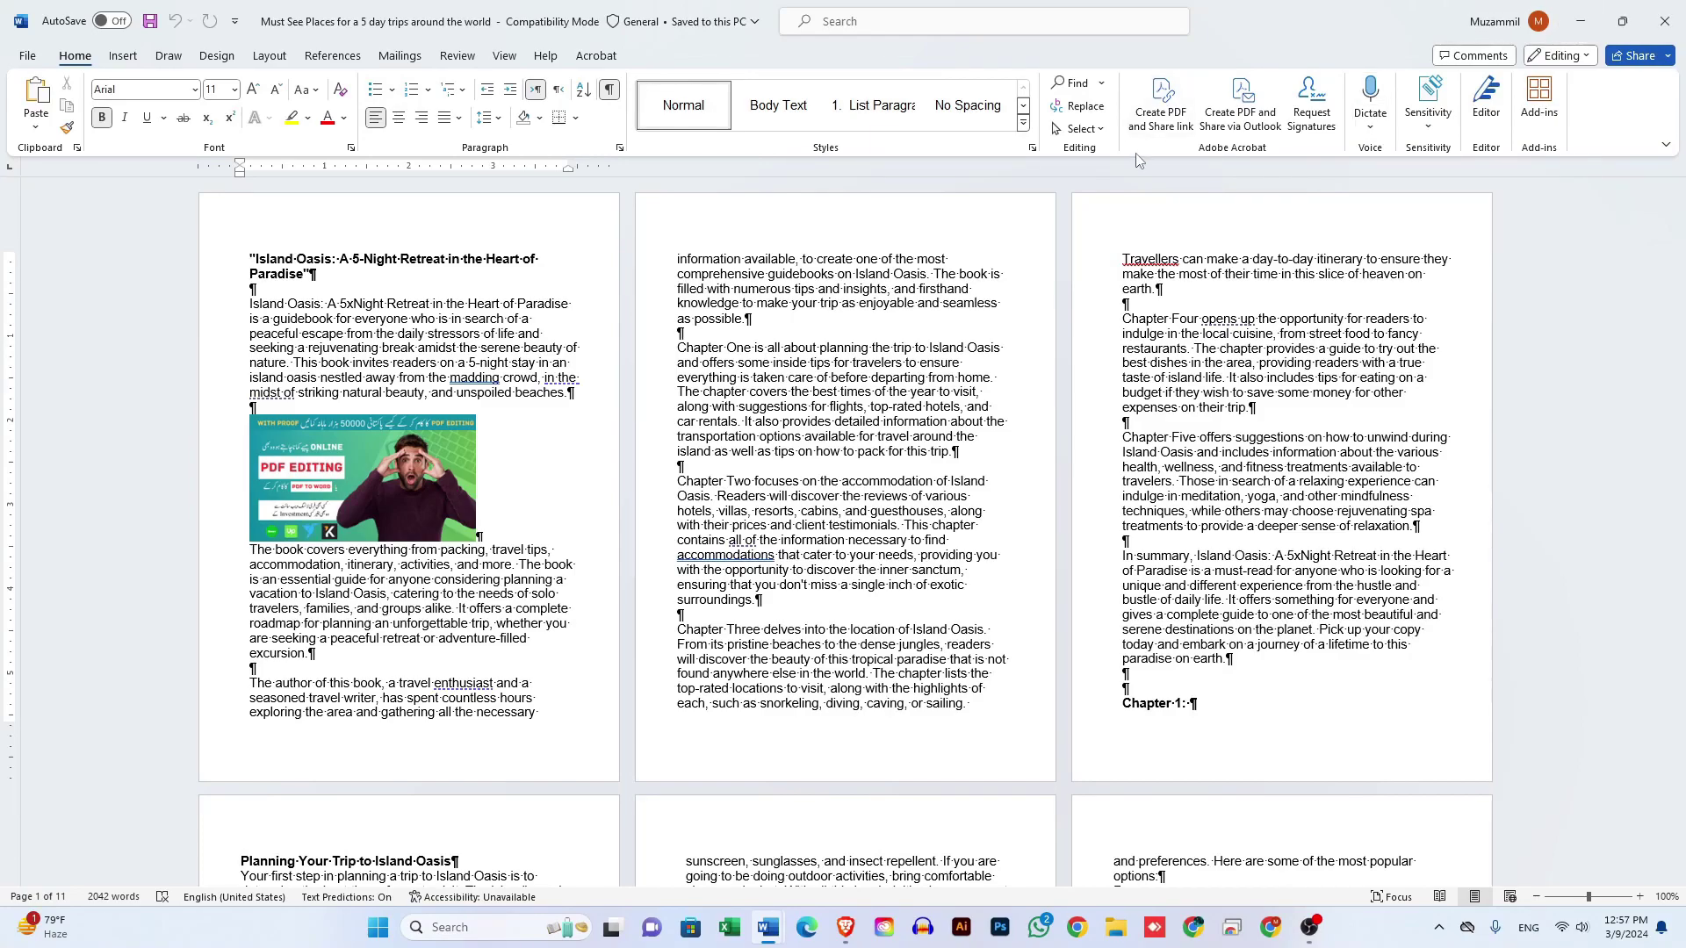
Step: Examine the title and opening pages of the unformatted "Must See Places for a 5 day trips around the world" document
scroll(764, 445, down, 1)
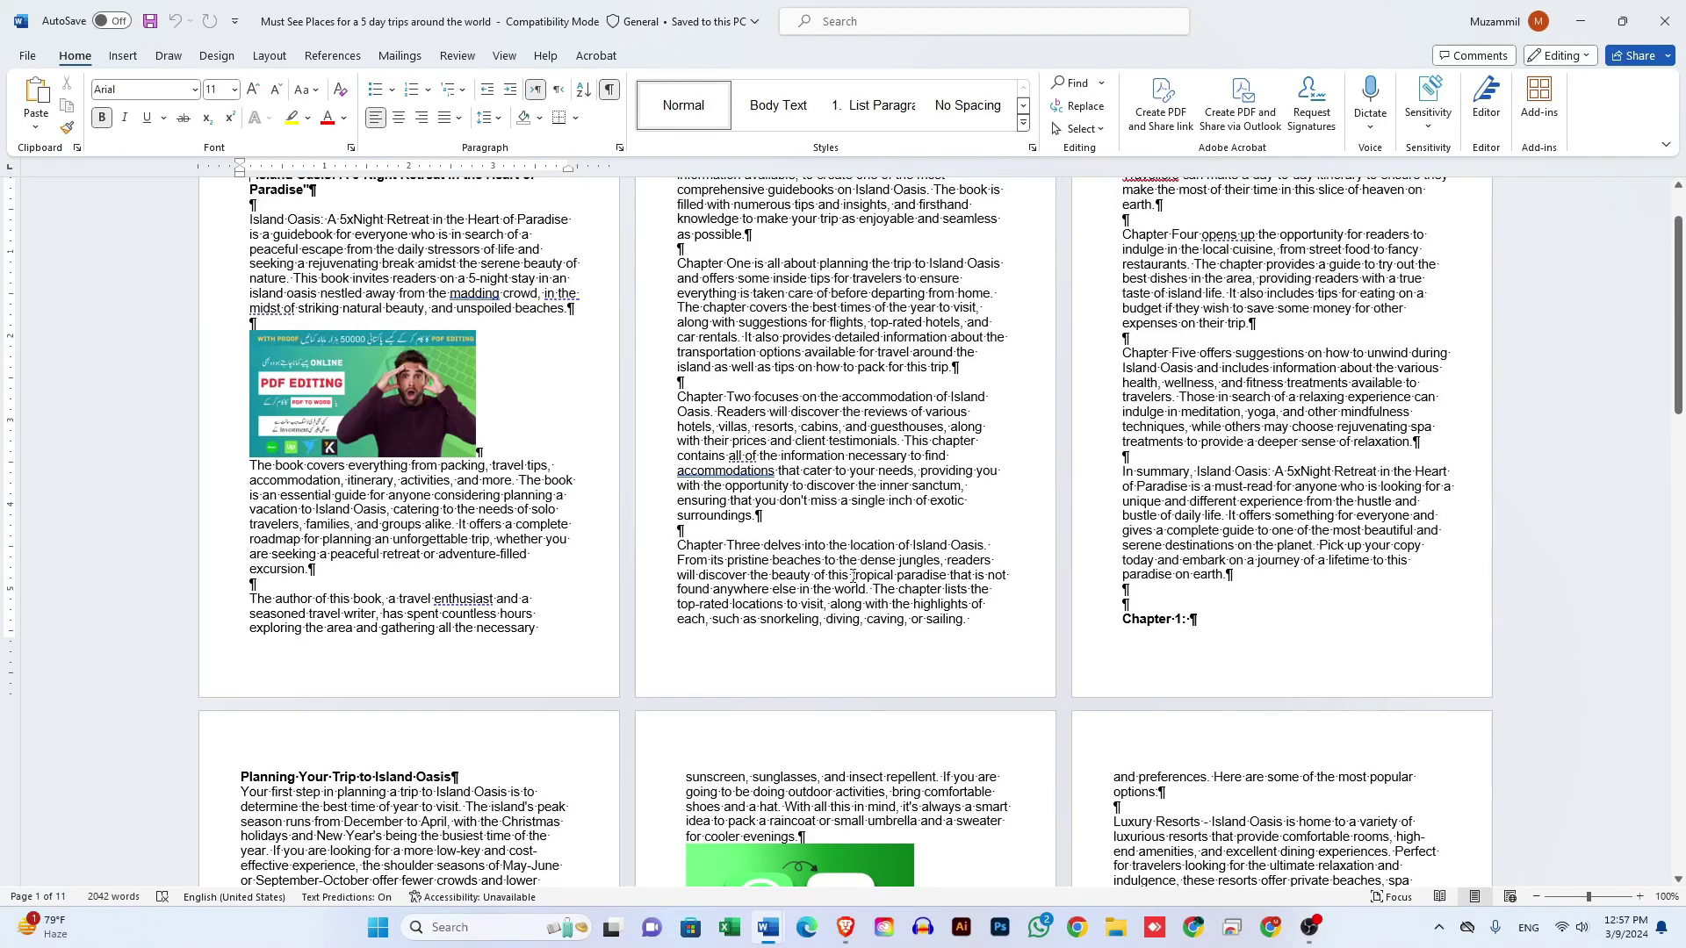
scroll(852, 575, up, 1)
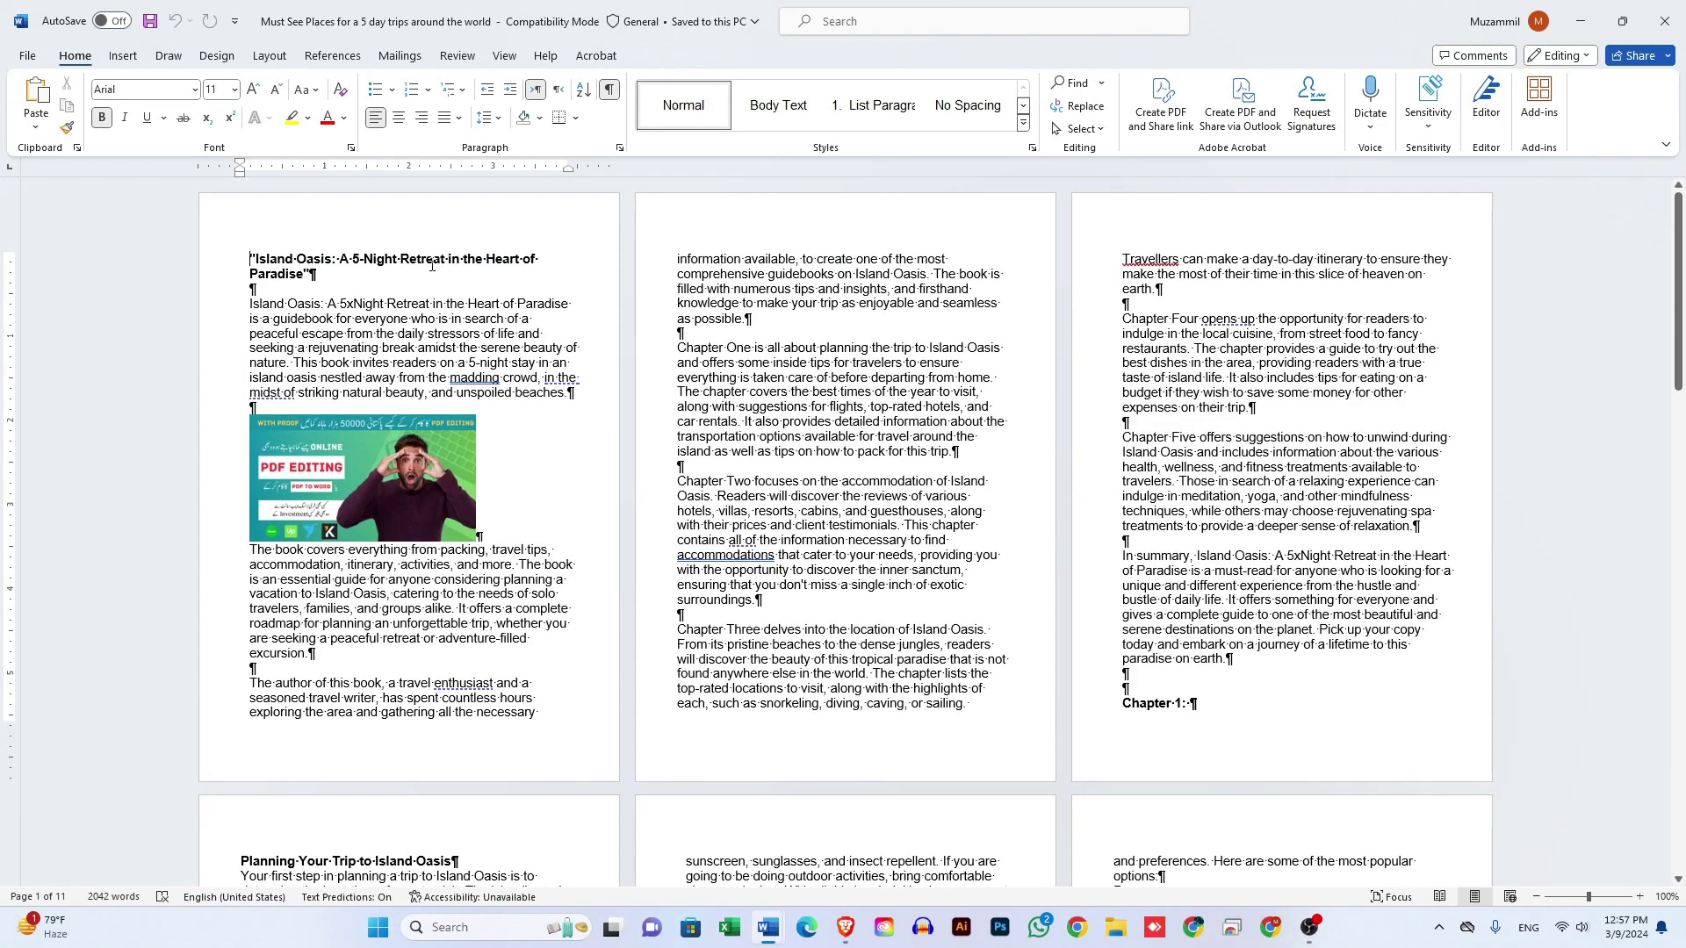
drag(344, 275, 247, 259)
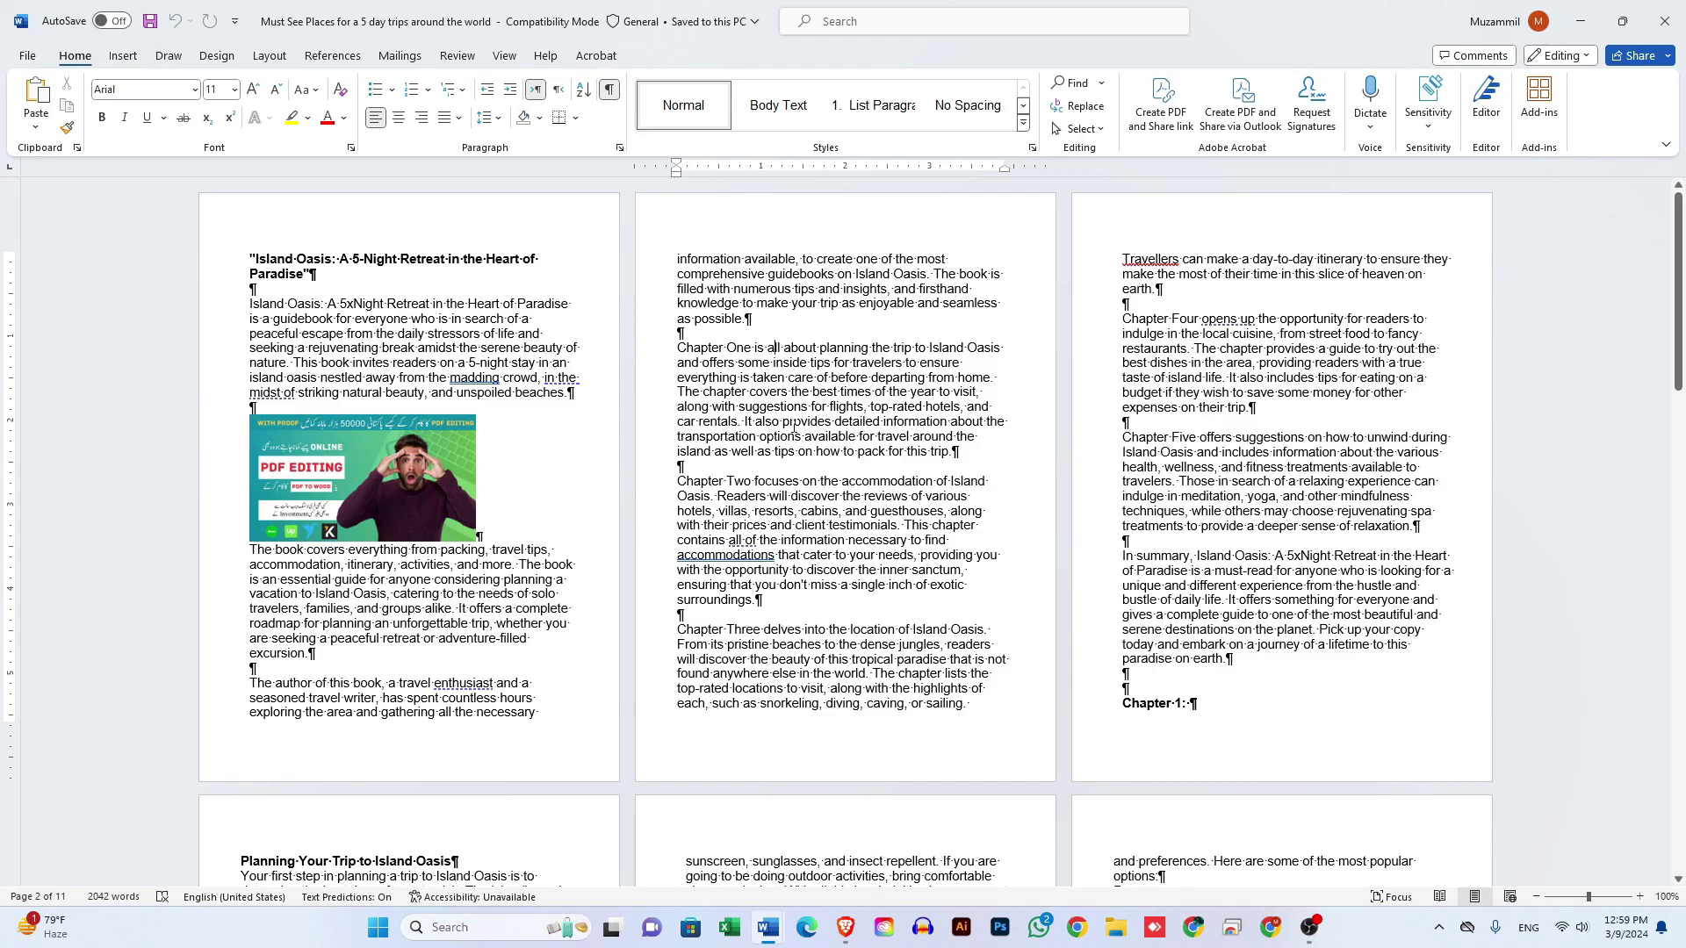
Step: Switch to the "formatted" document and examine its title heading and first introductory paragraph
mouse_move(761, 931)
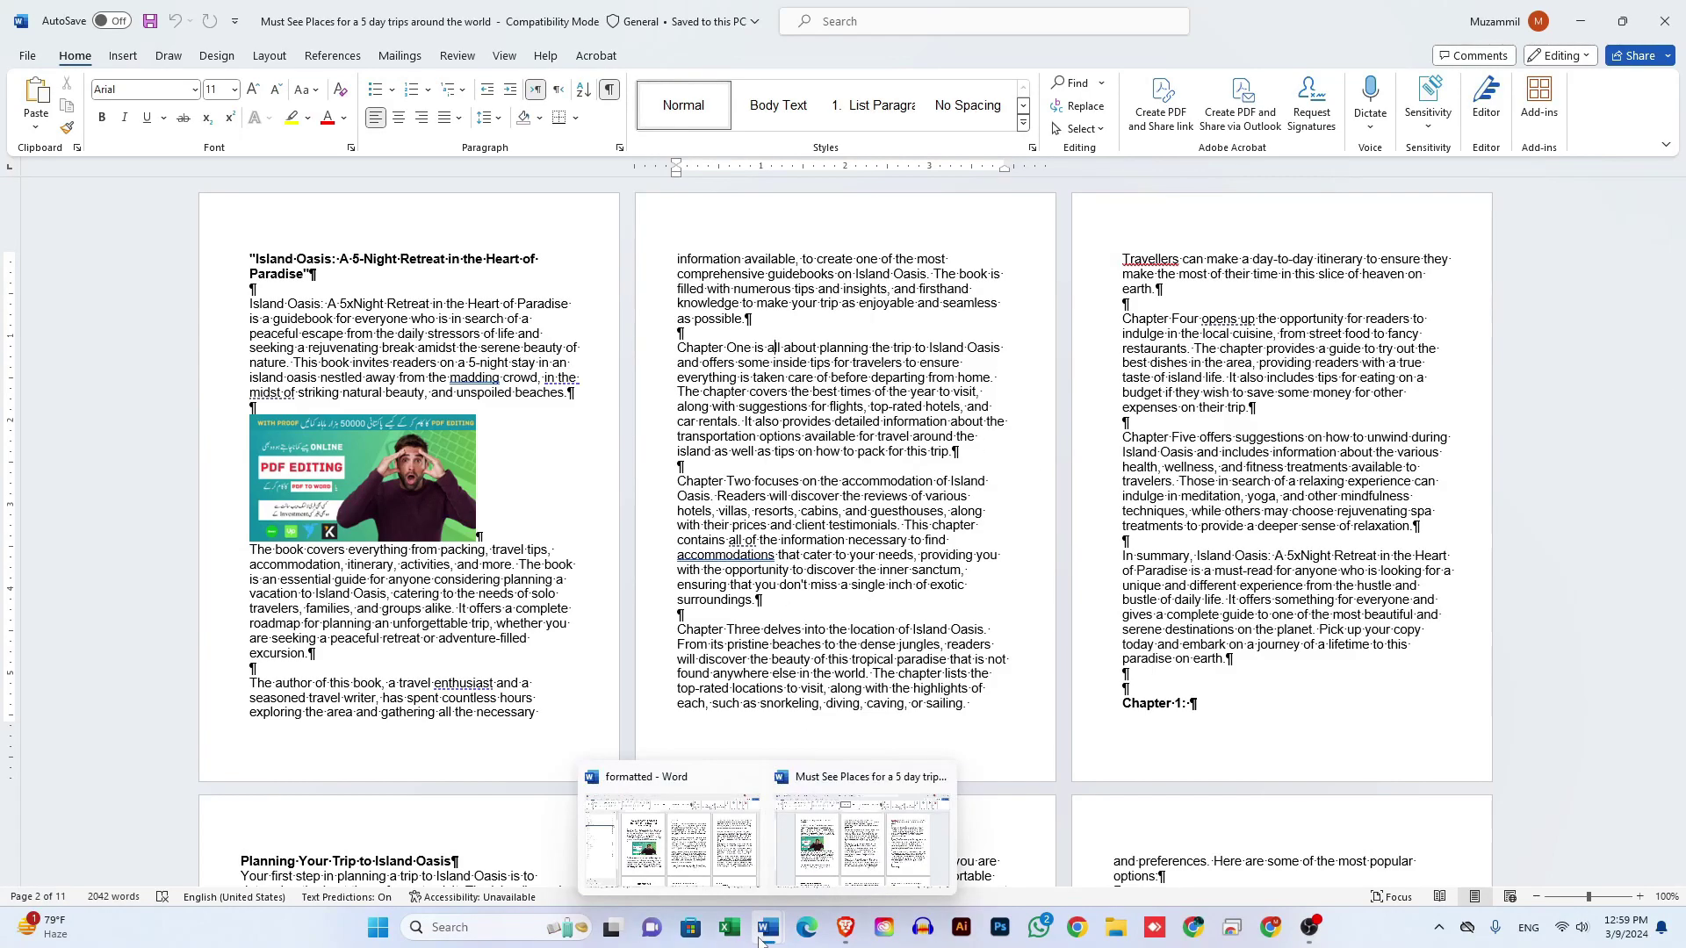
click(701, 859)
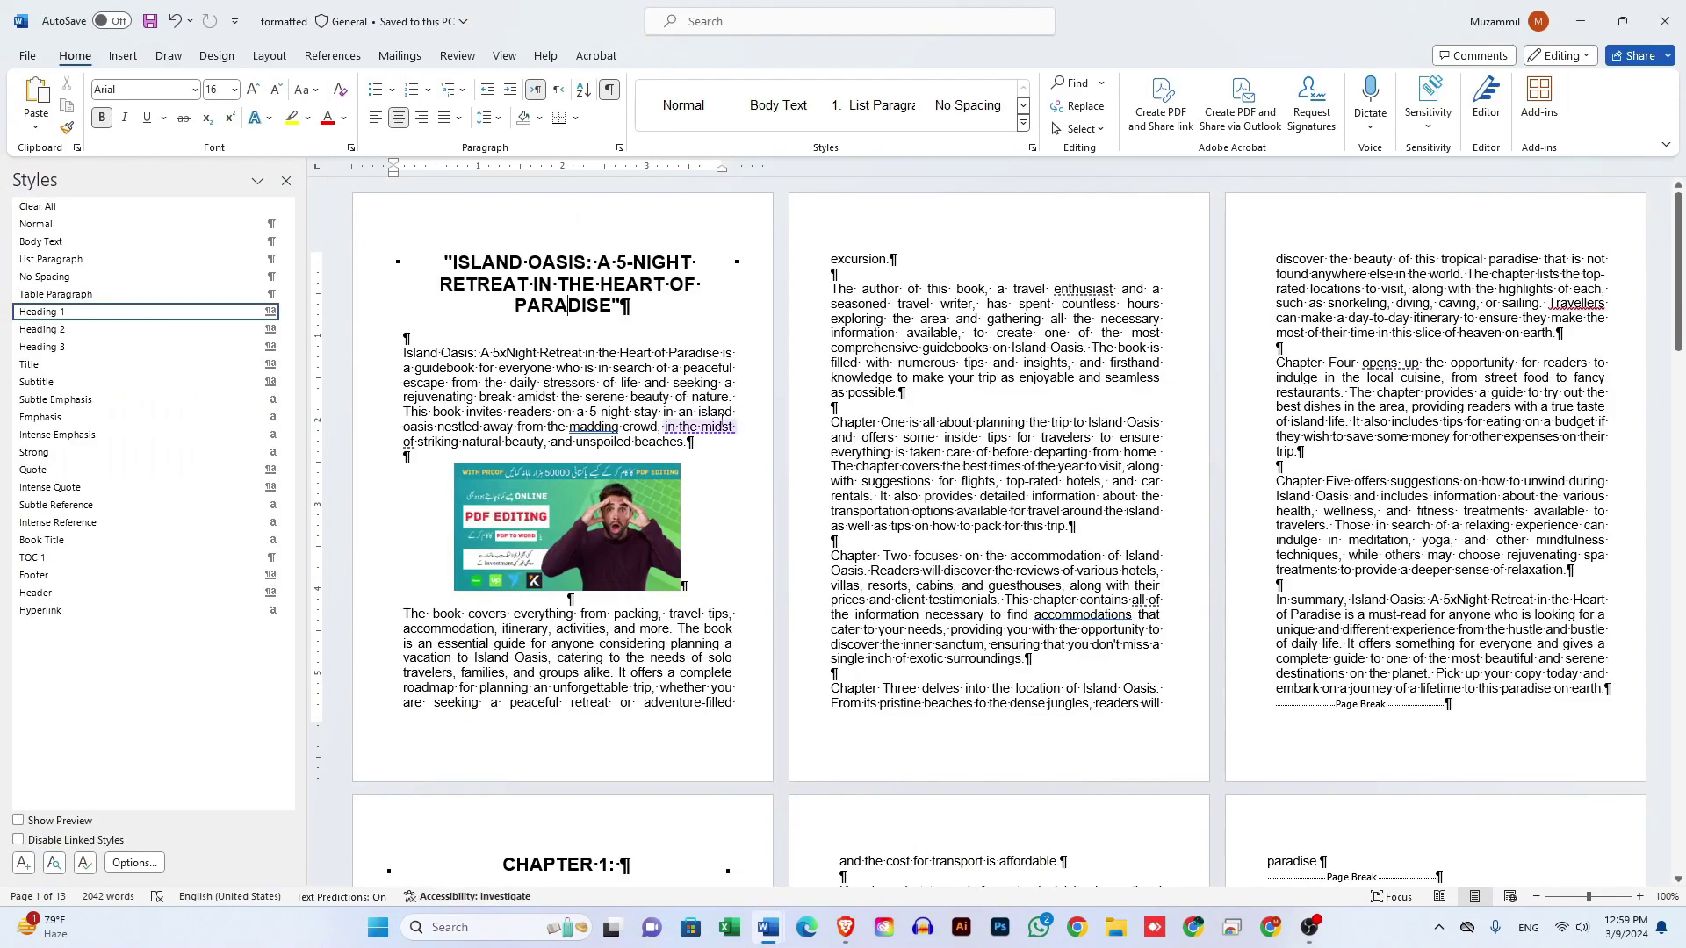
drag(639, 305, 445, 262)
drag(443, 383, 620, 427)
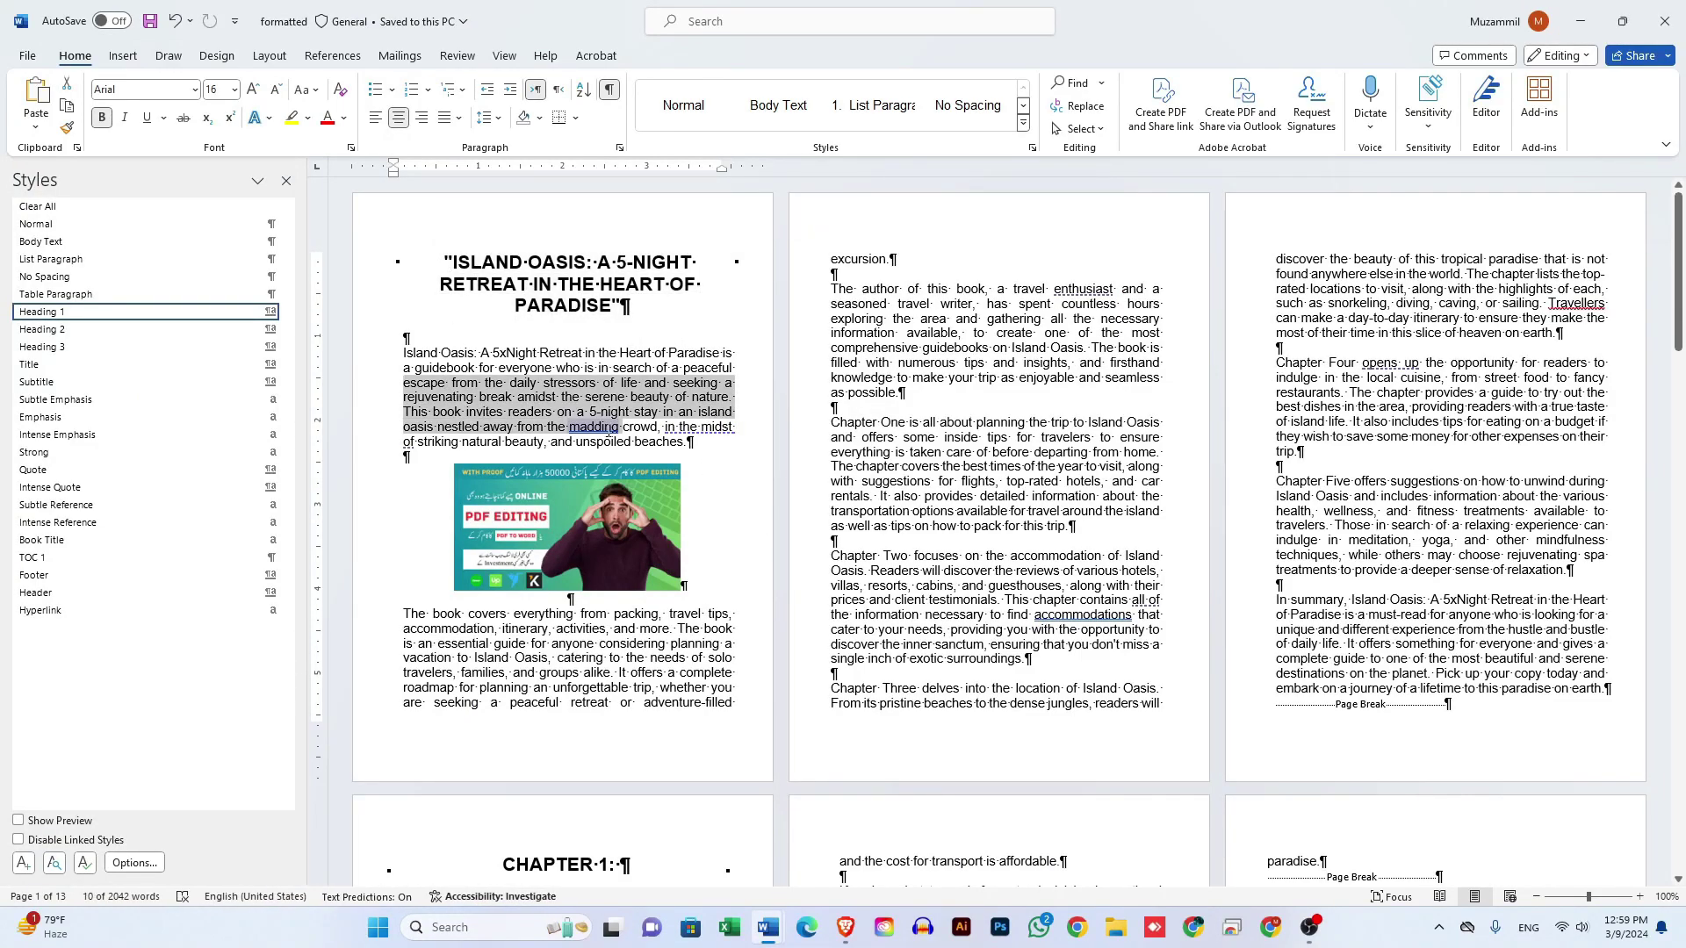
Step: Examine the text wrapping options of the picture on the formatted document's first page
click(563, 523)
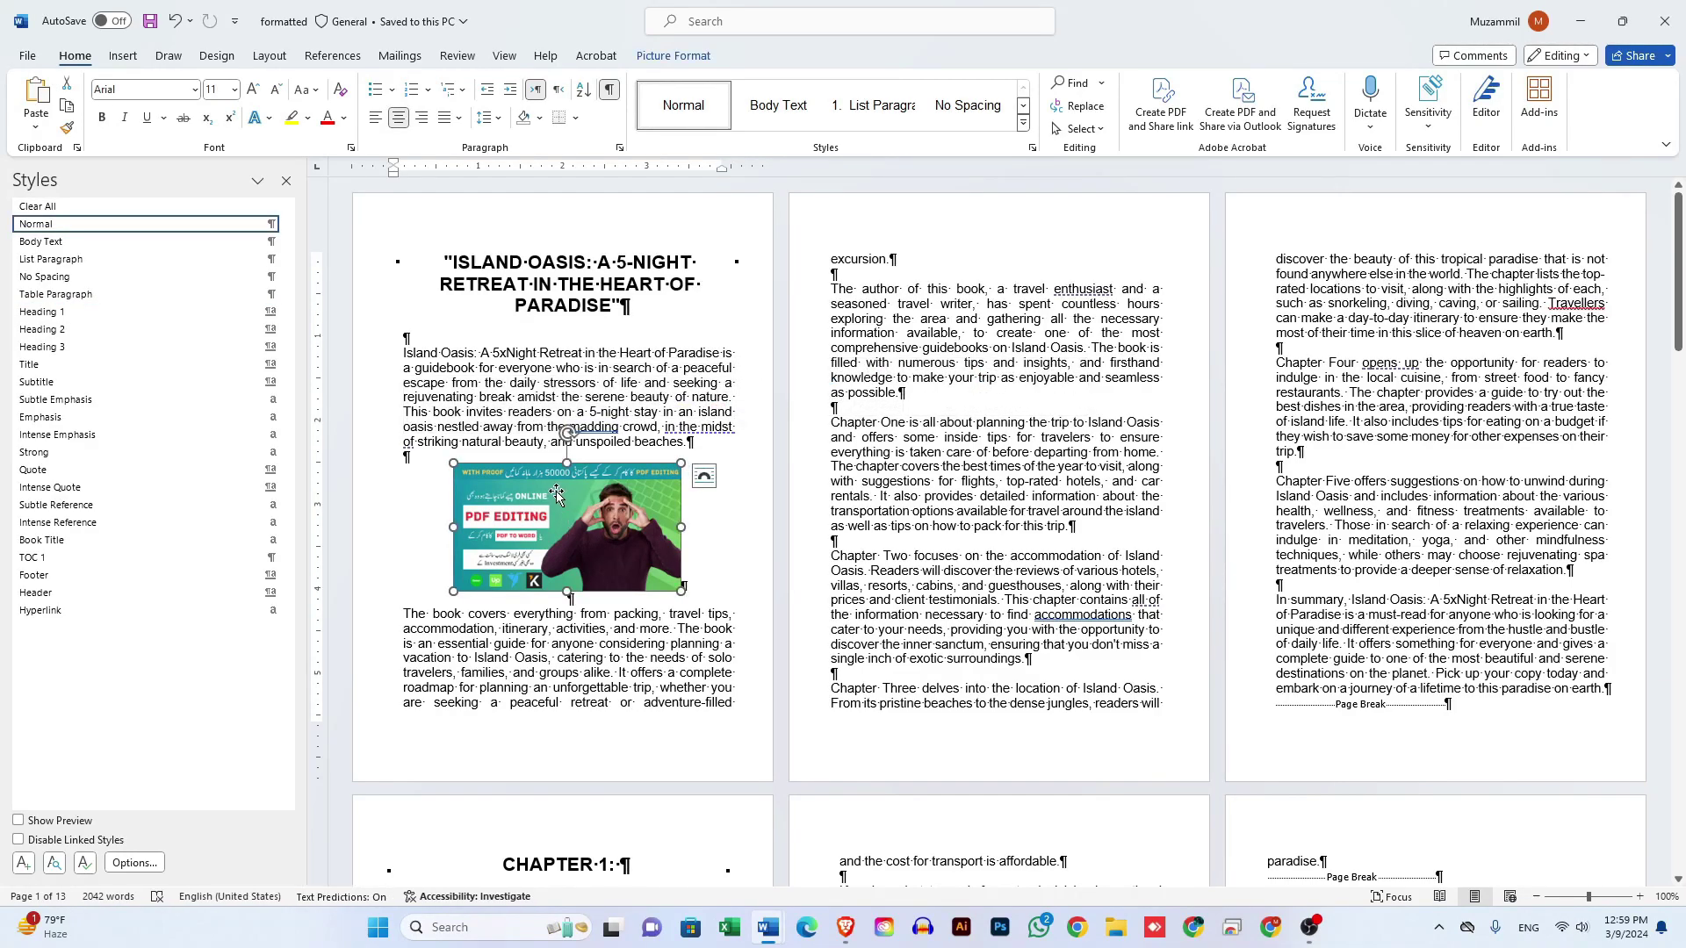
click(669, 56)
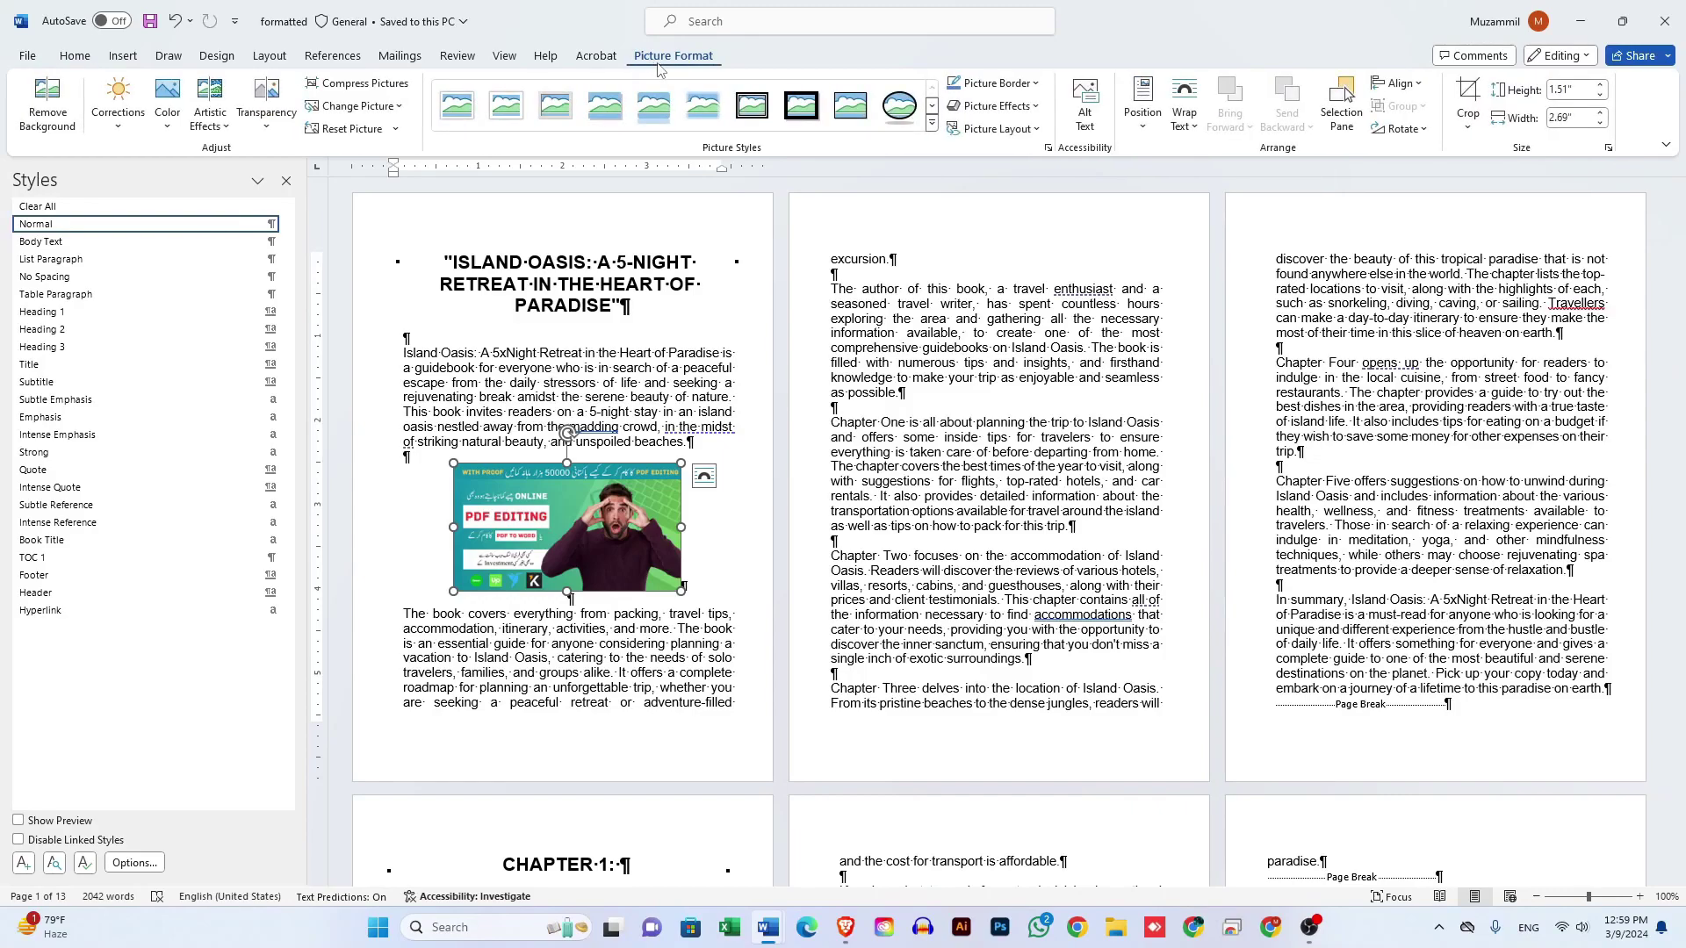
click(1183, 118)
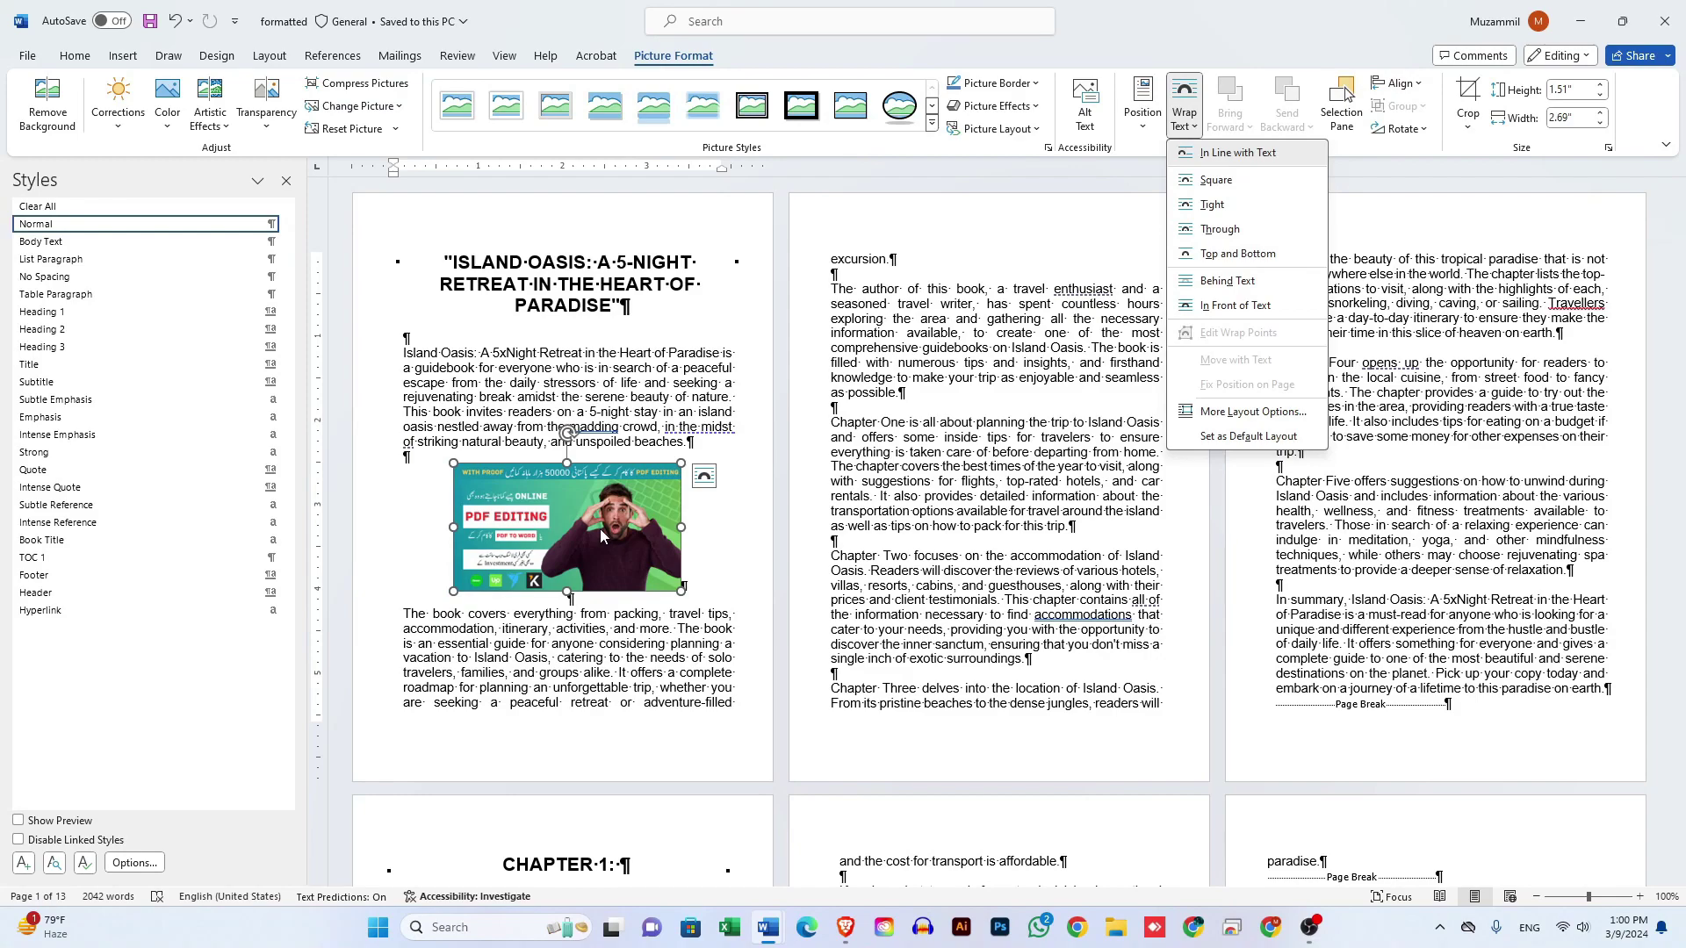
click(598, 528)
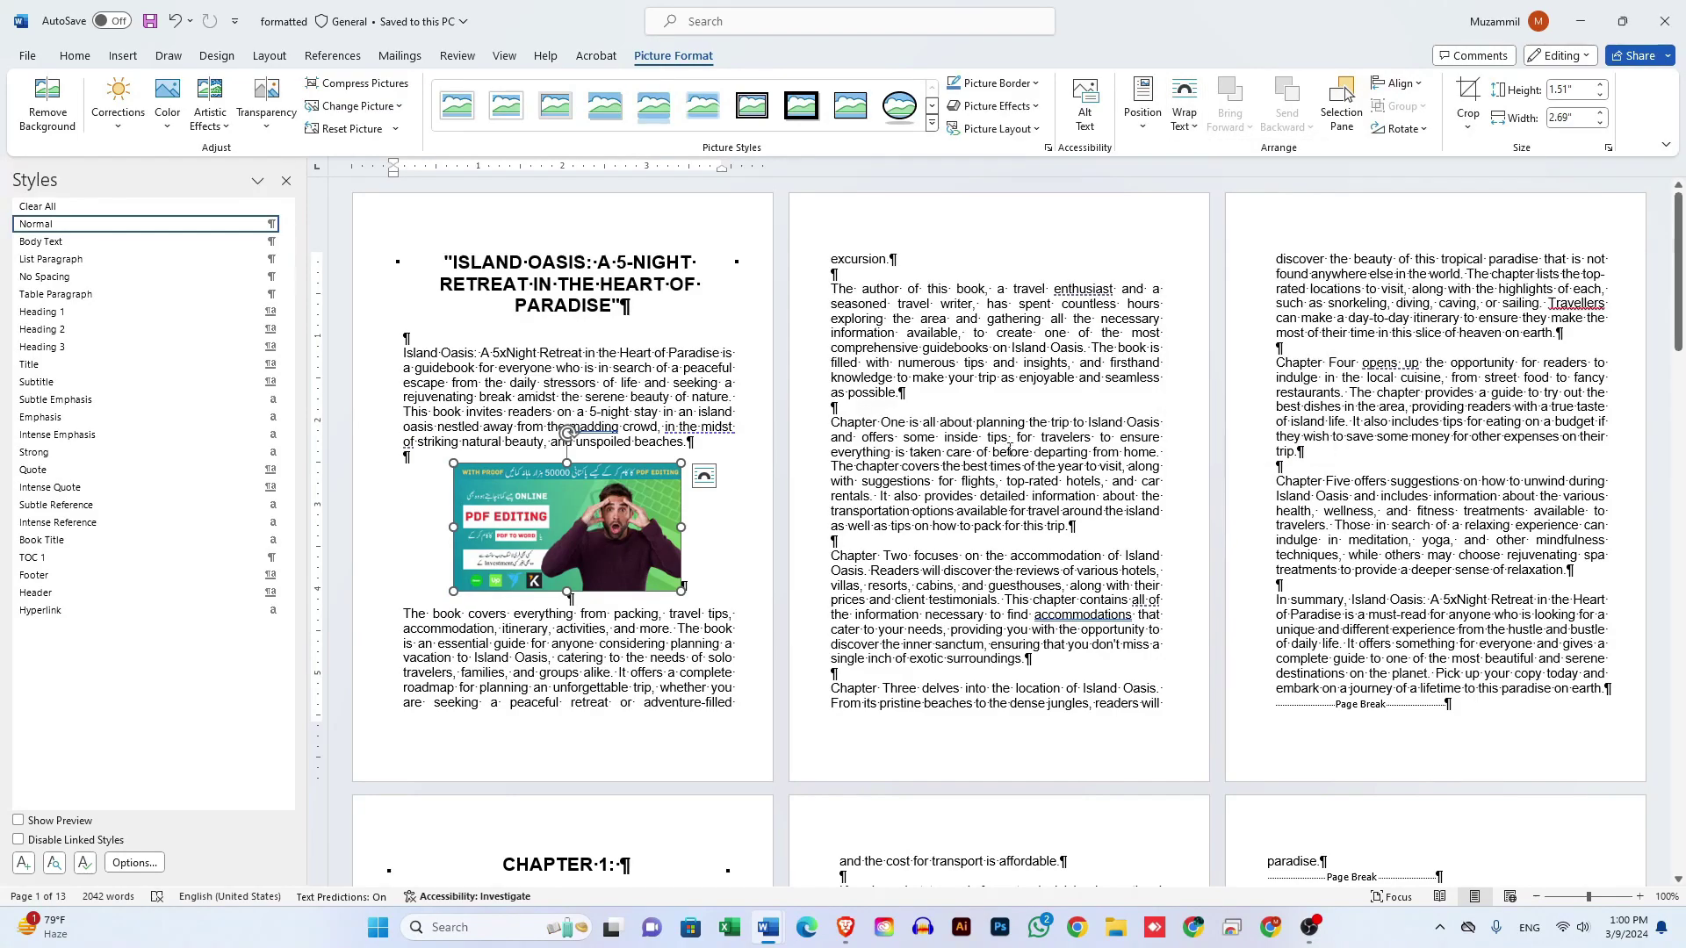
drag(976, 422, 1012, 740)
drag(1411, 436, 1459, 628)
click(617, 507)
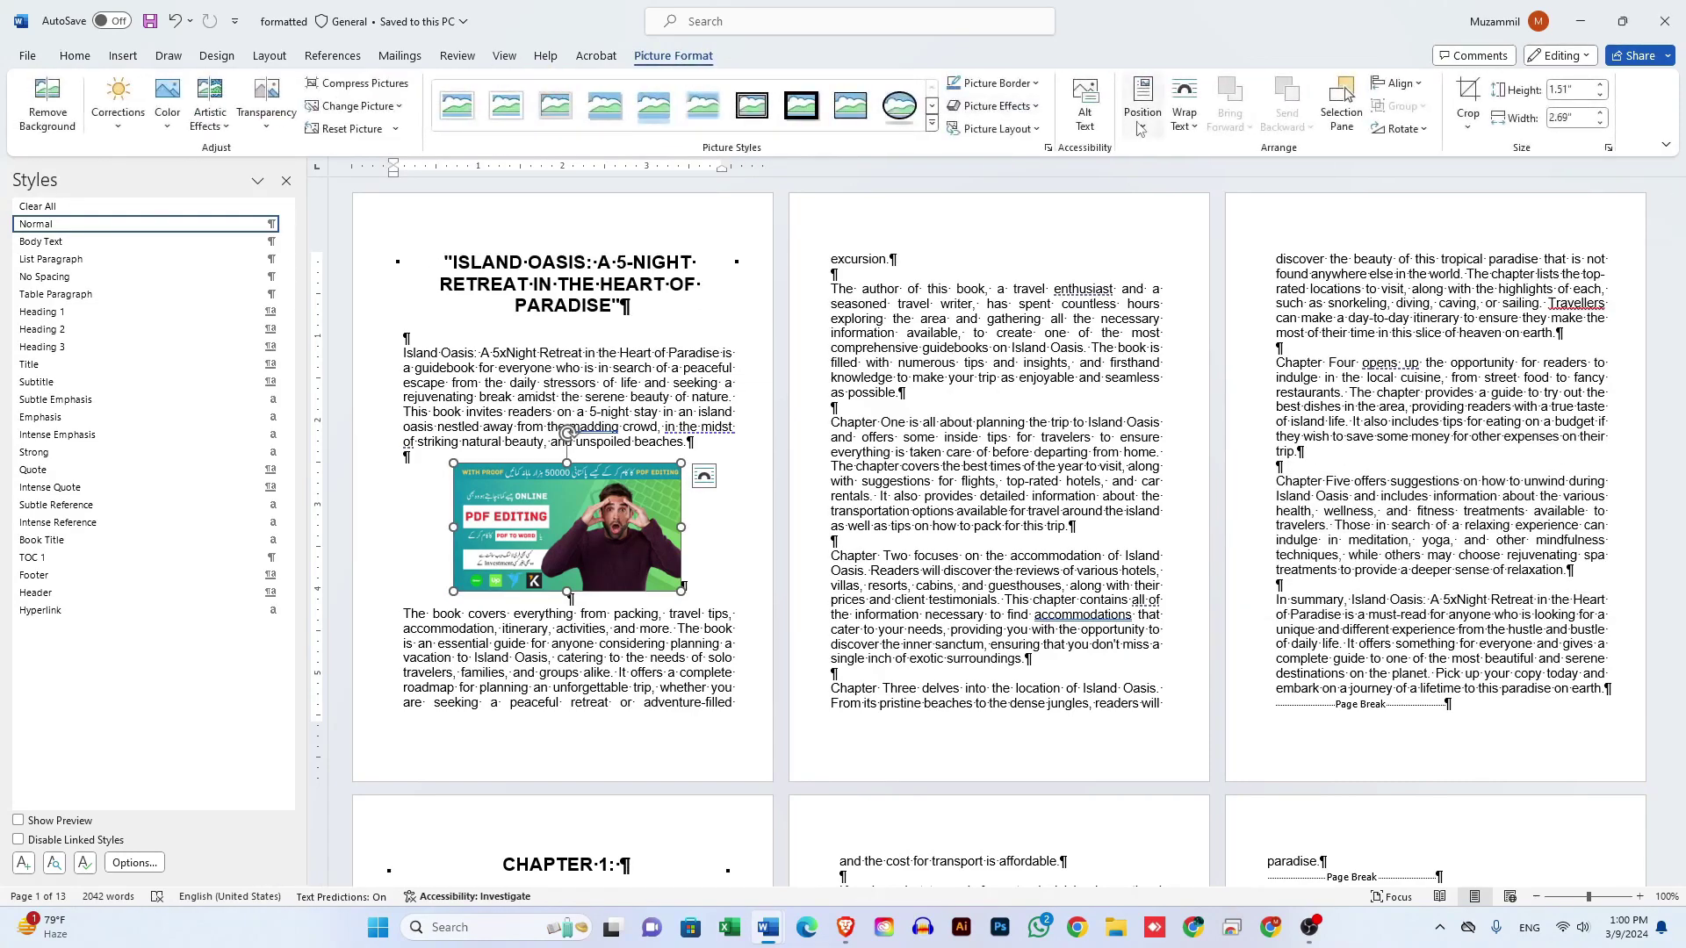
click(1182, 123)
click(553, 530)
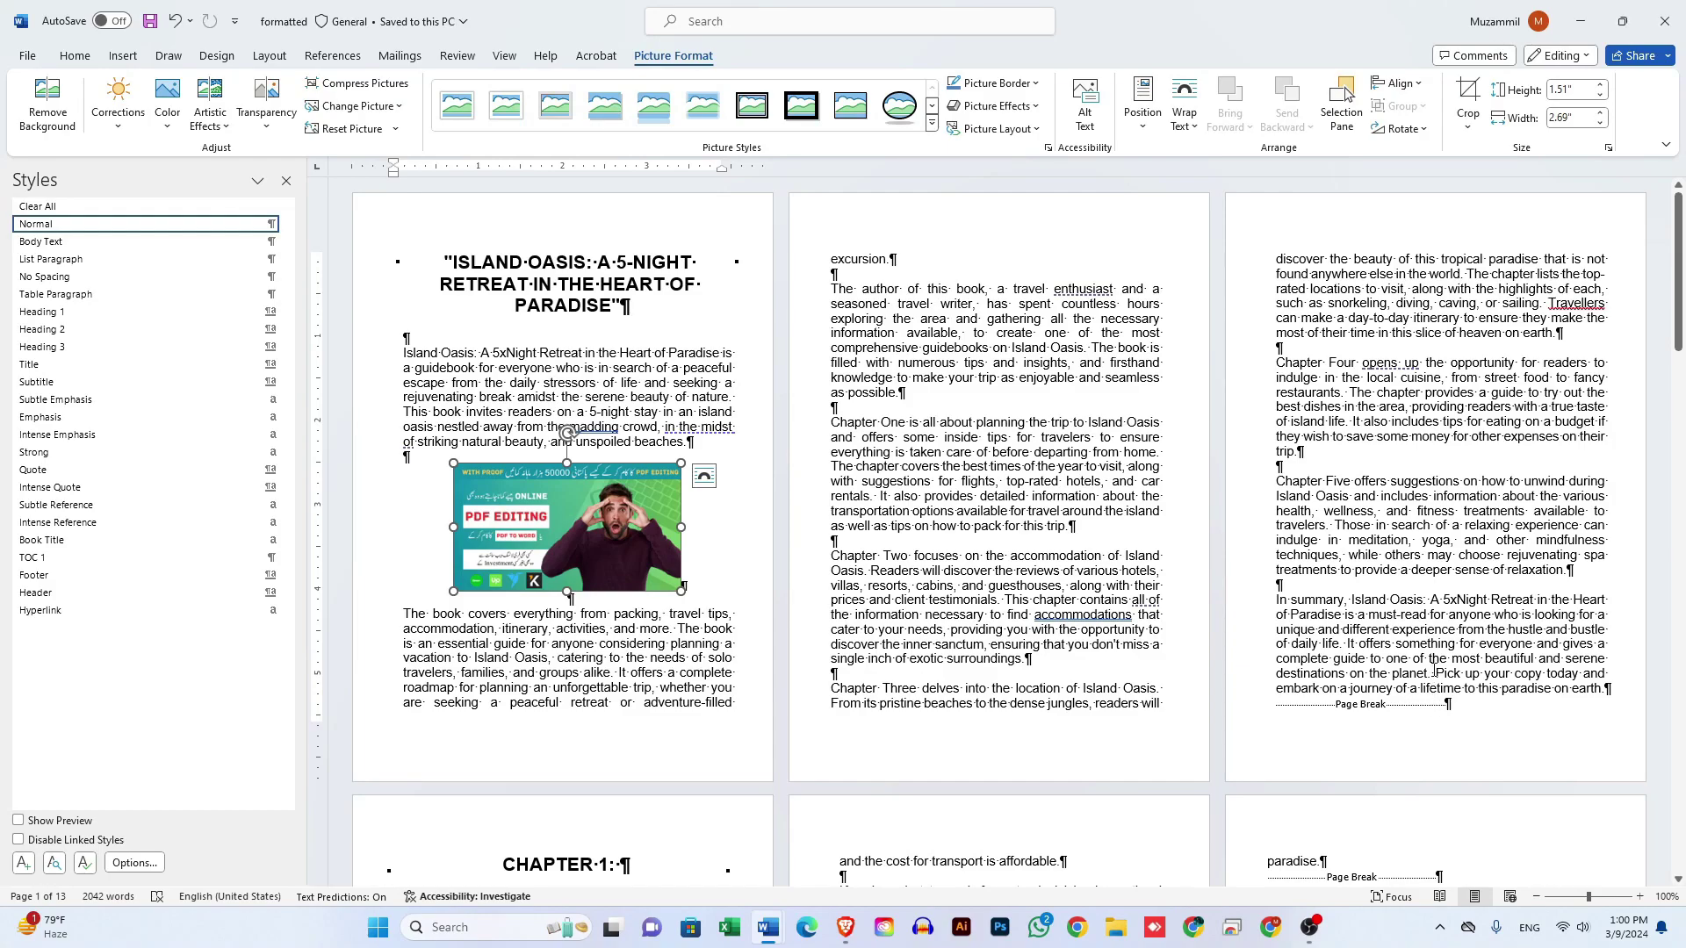
Step: Examine the formatted document's introduction text and the beginning of Chapter 1
drag(1432, 673, 403, 613)
scroll(548, 637, down, 3)
scroll(548, 637, down, 1)
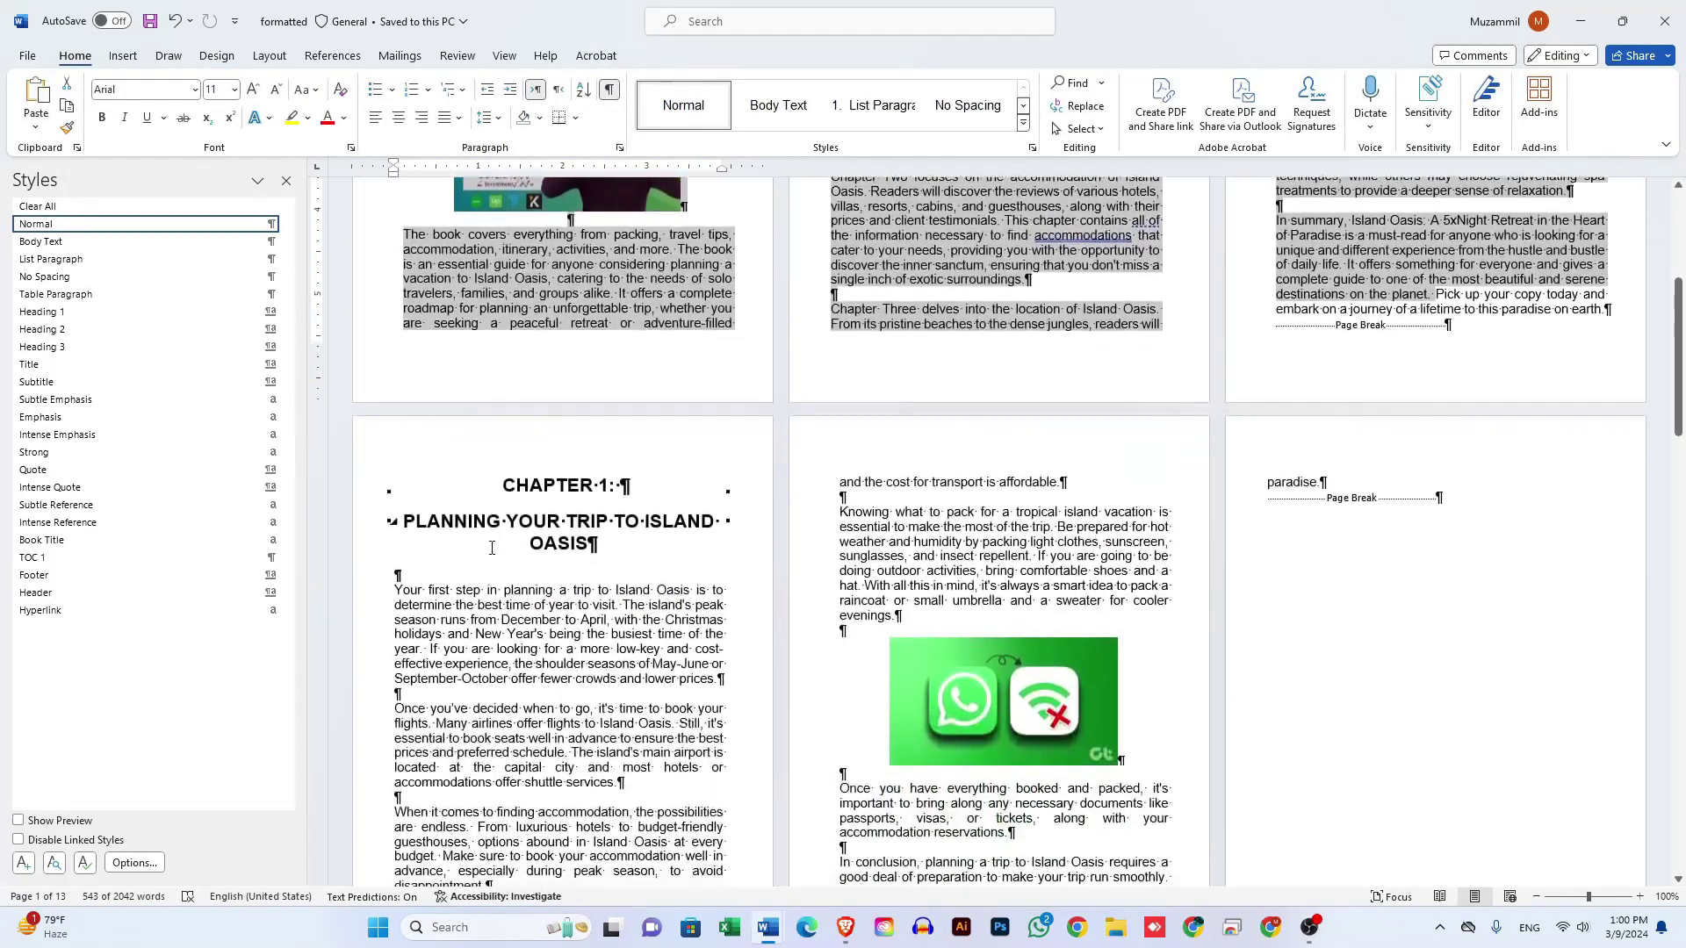
drag(530, 543, 625, 767)
scroll(589, 250, up, 4)
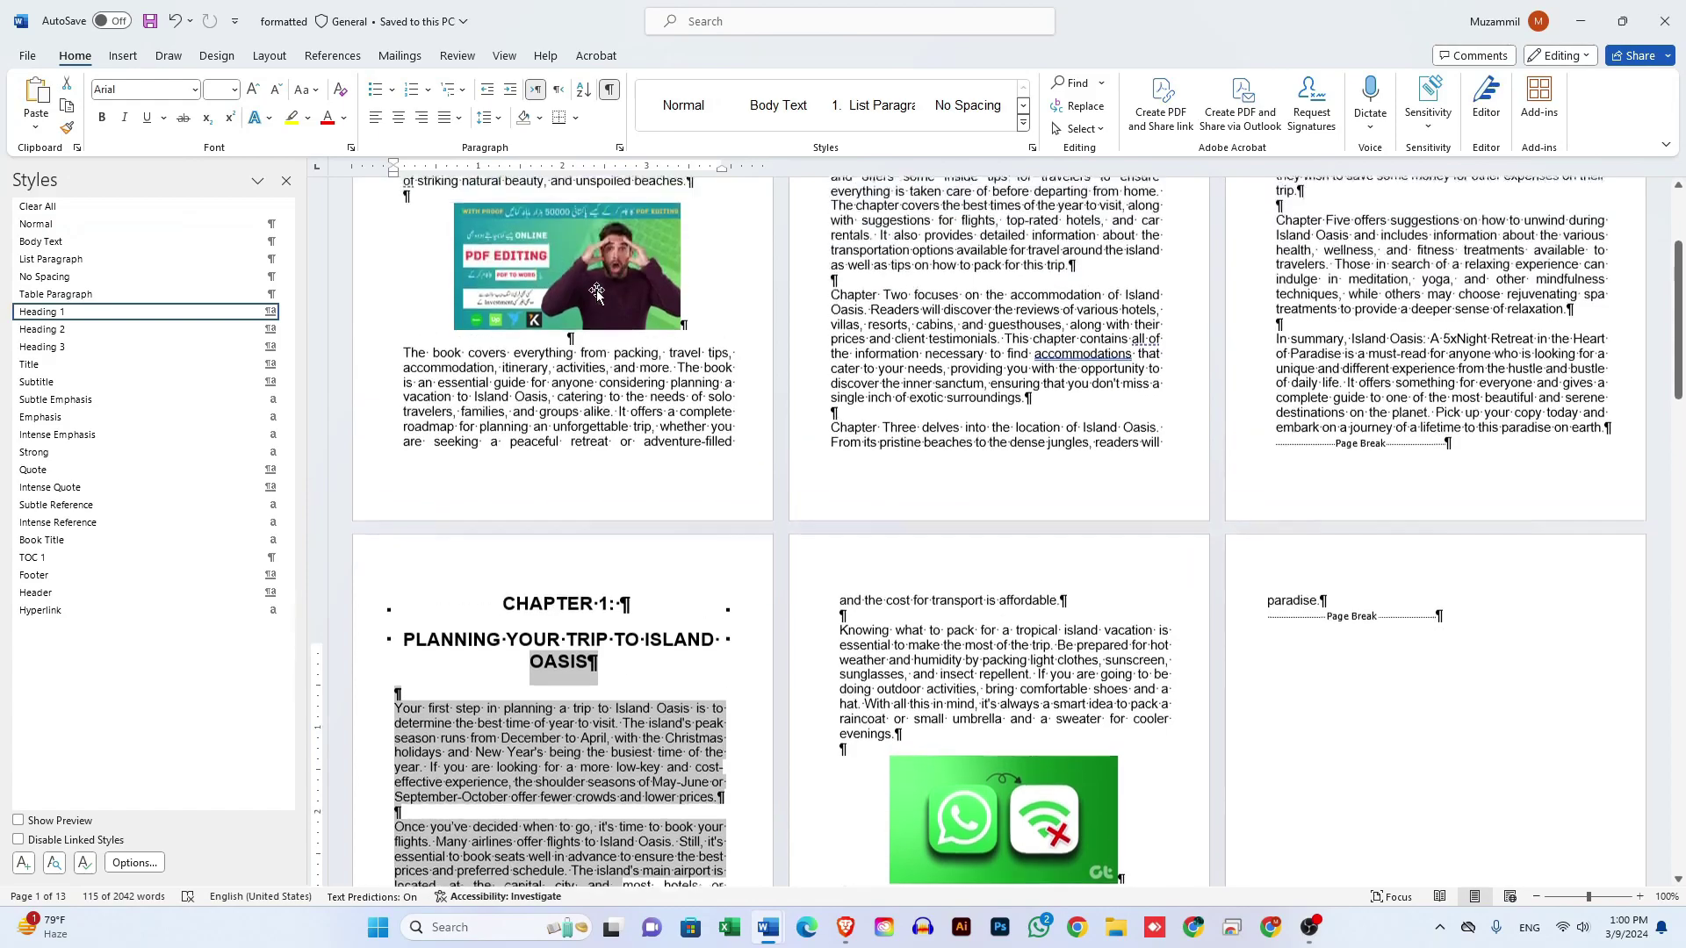
Step: Try to move the first page's picture into the Chapter Two paragraph, and undo the move
drag(583, 312, 965, 389)
scroll(1107, 604, down, 4)
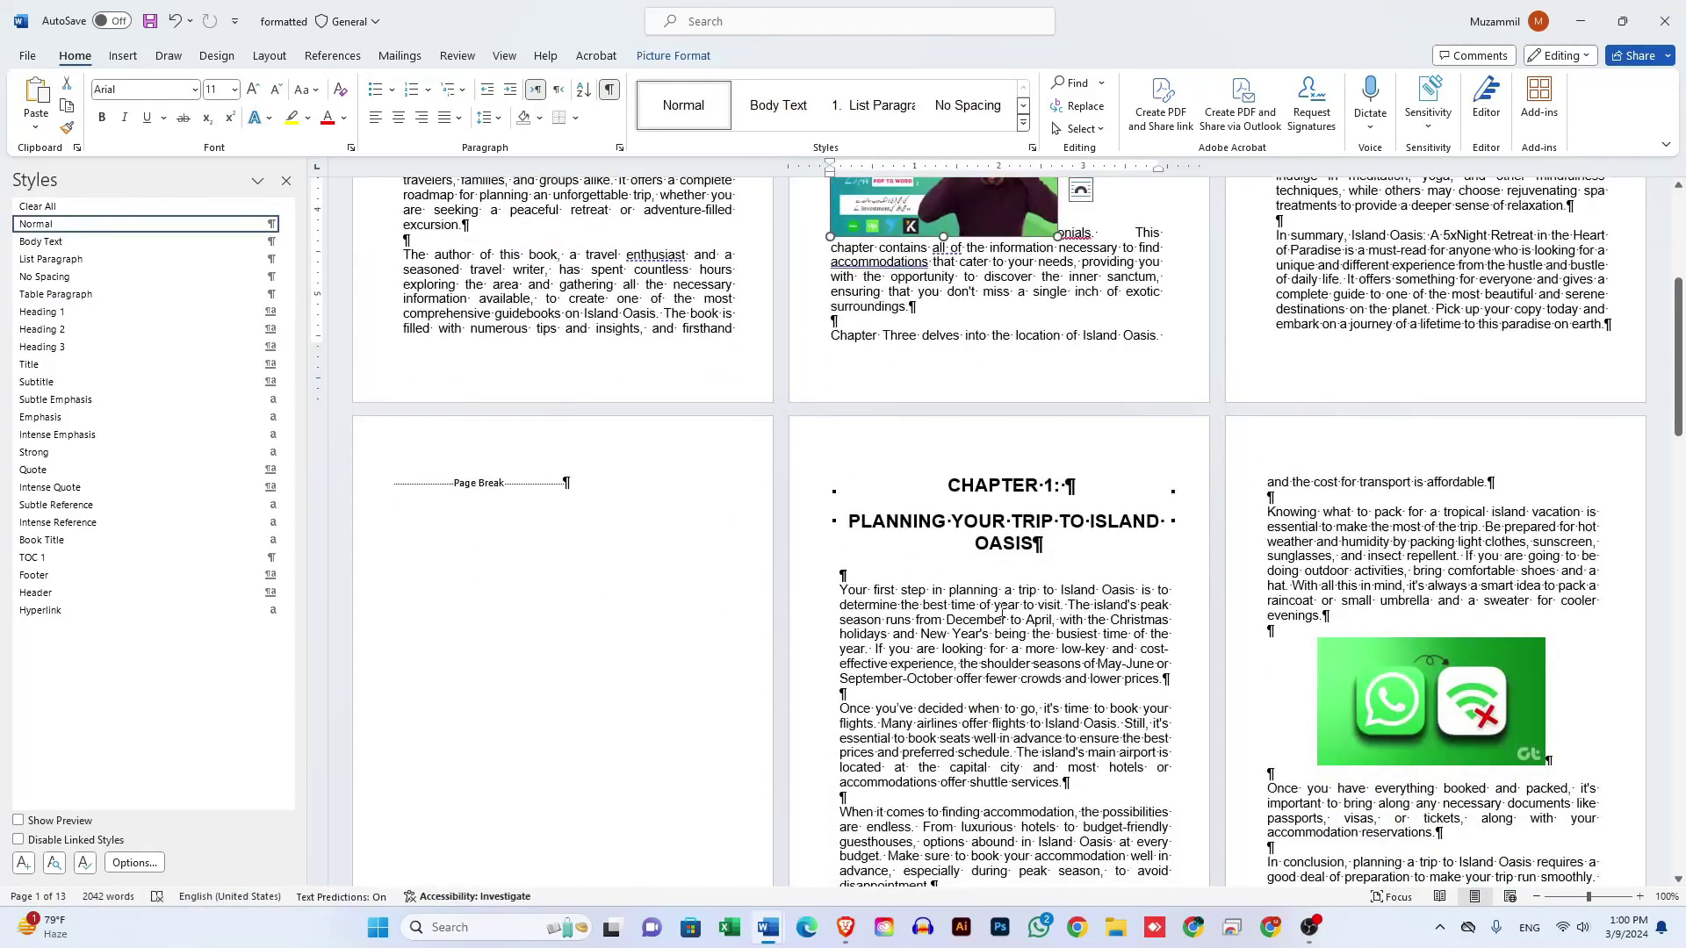
key(ctrl+z)
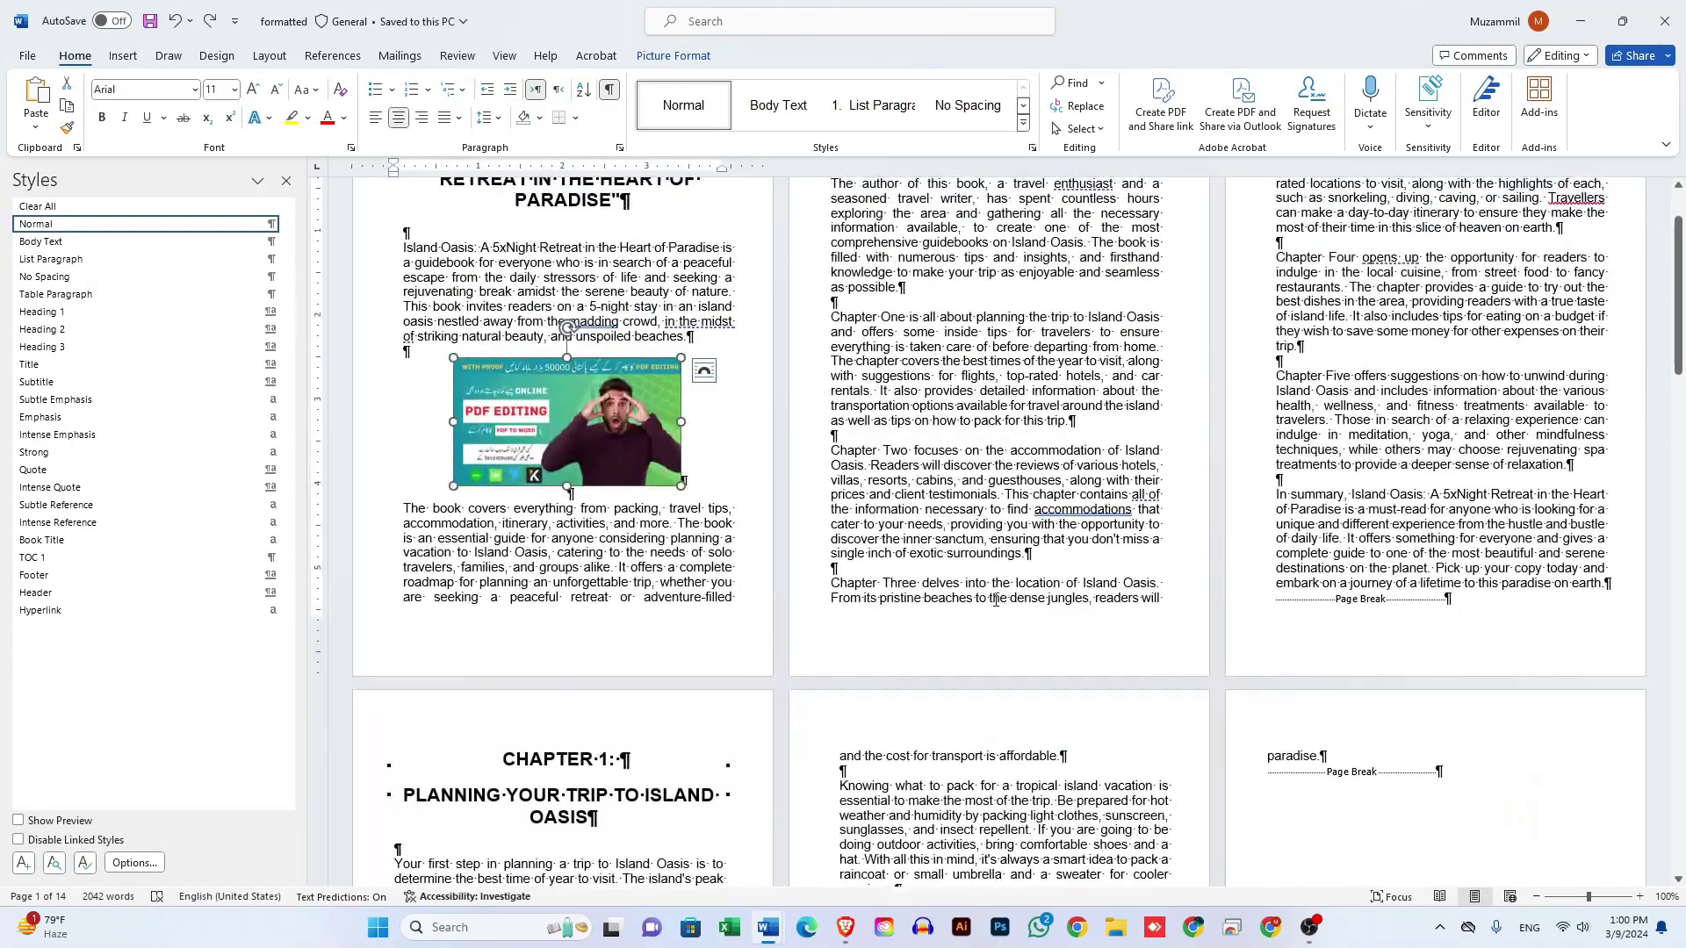
Step: Save and close the "formatted" document
key(ctrl+s)
click(1664, 20)
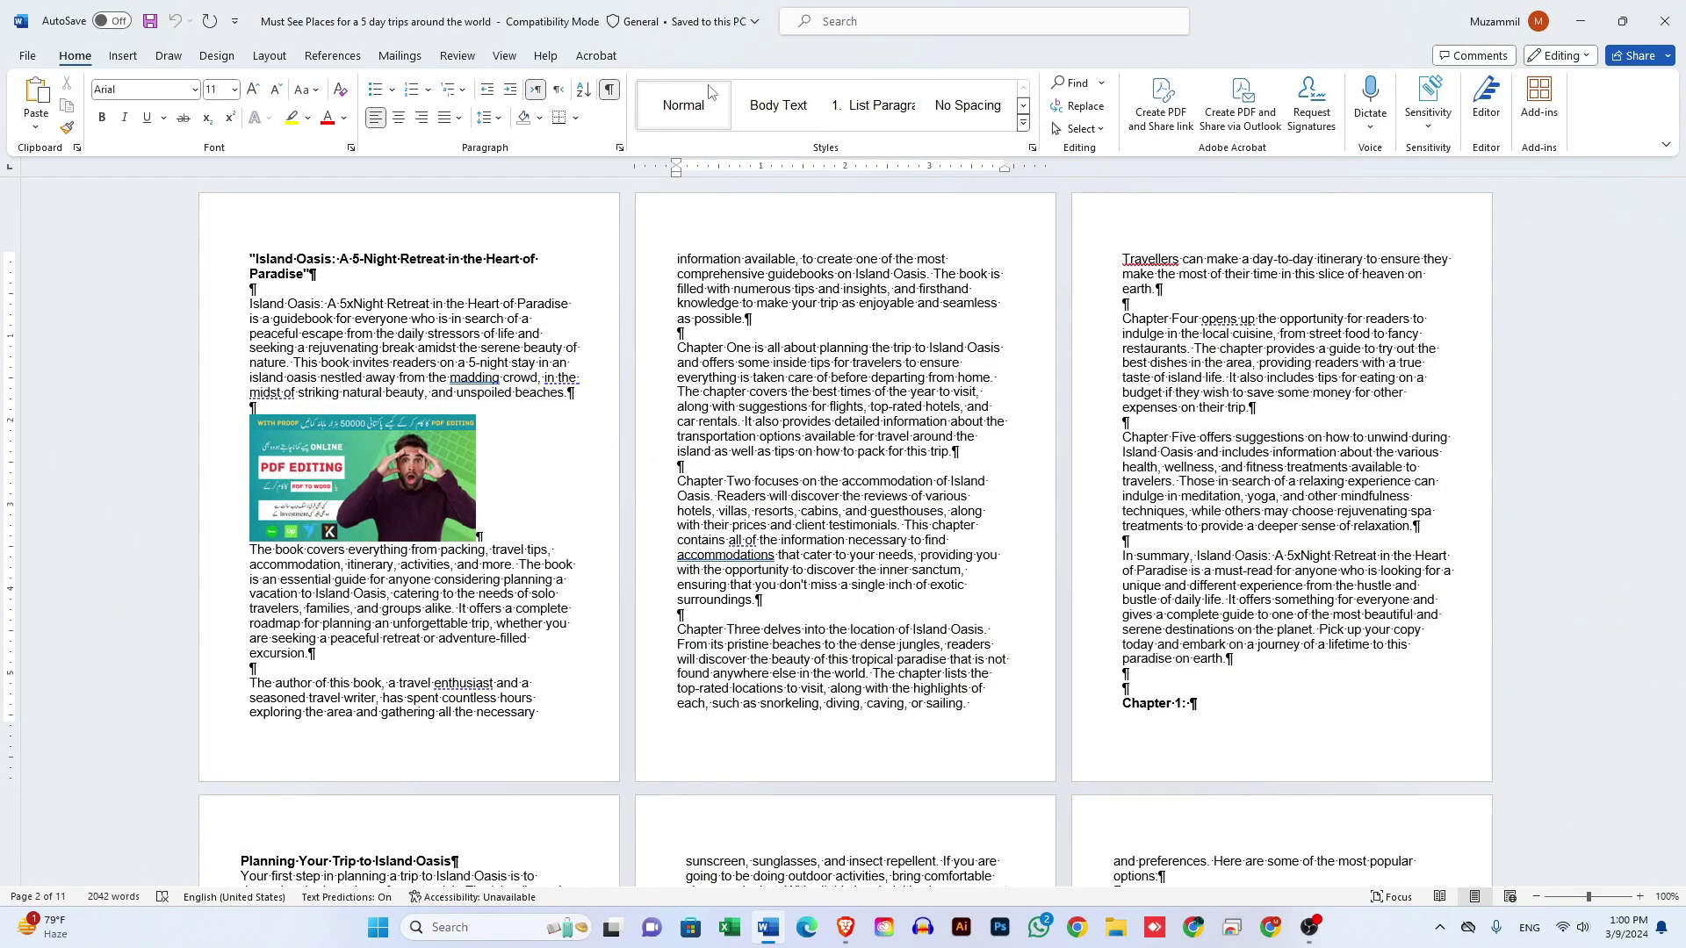
Step: Show the full list of styles and apply Heading 1 to the "Island Oasis: A 5-Night Retreat in the Heart of Paradise" title
click(1033, 148)
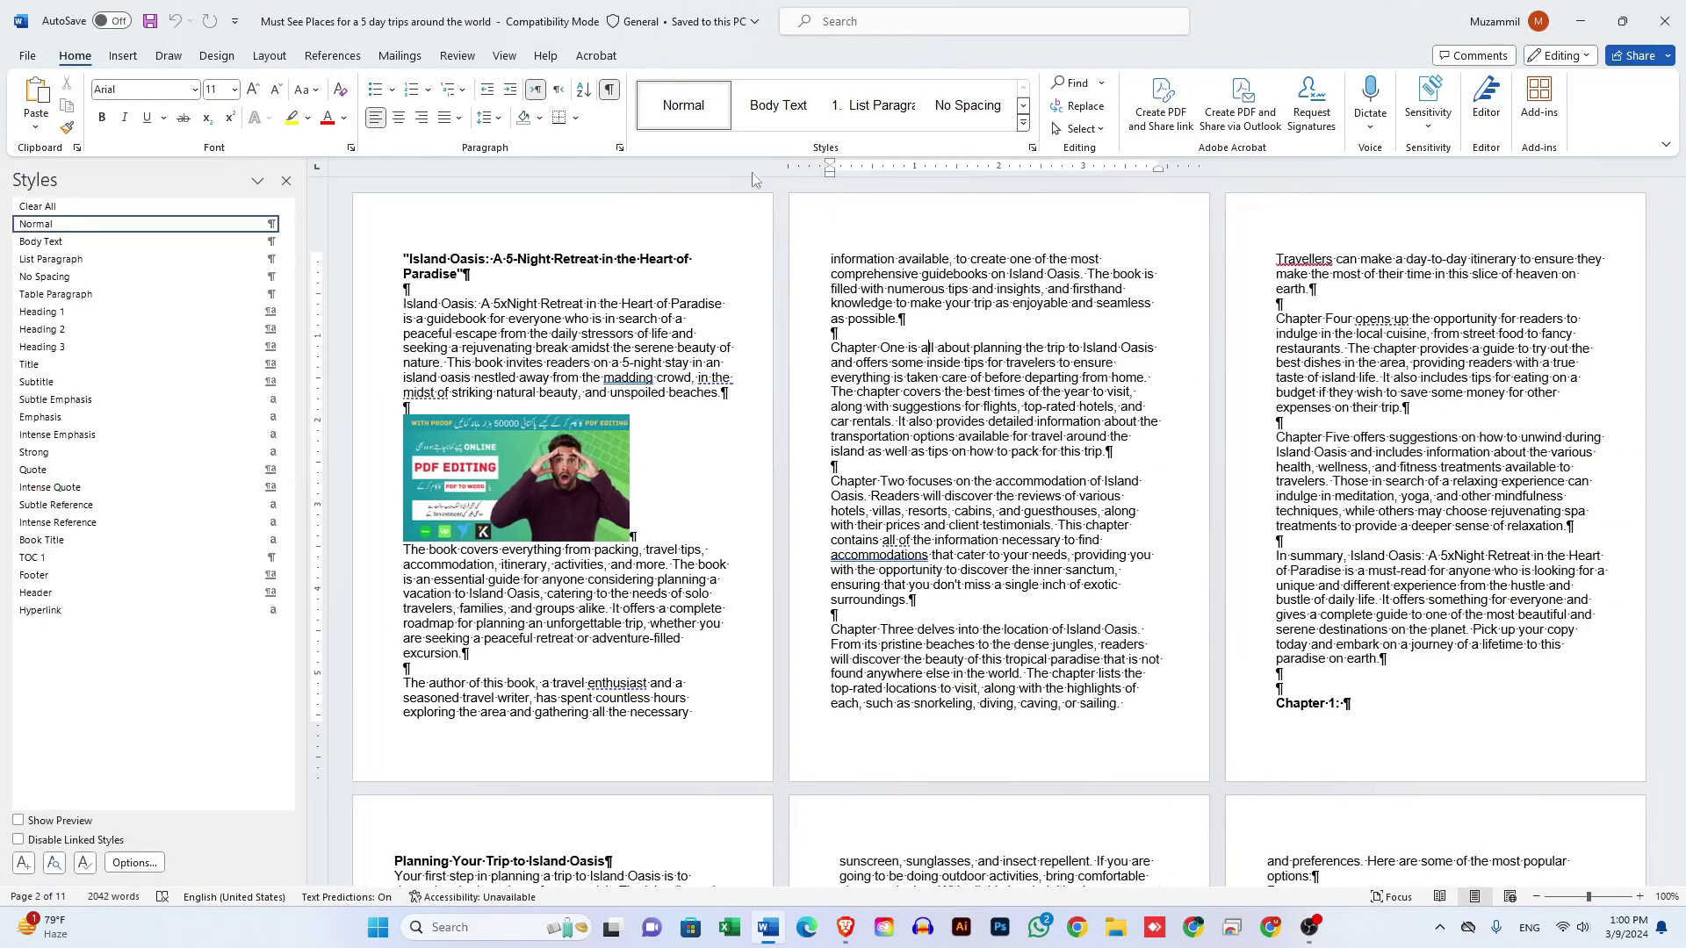
triple_click(446, 268)
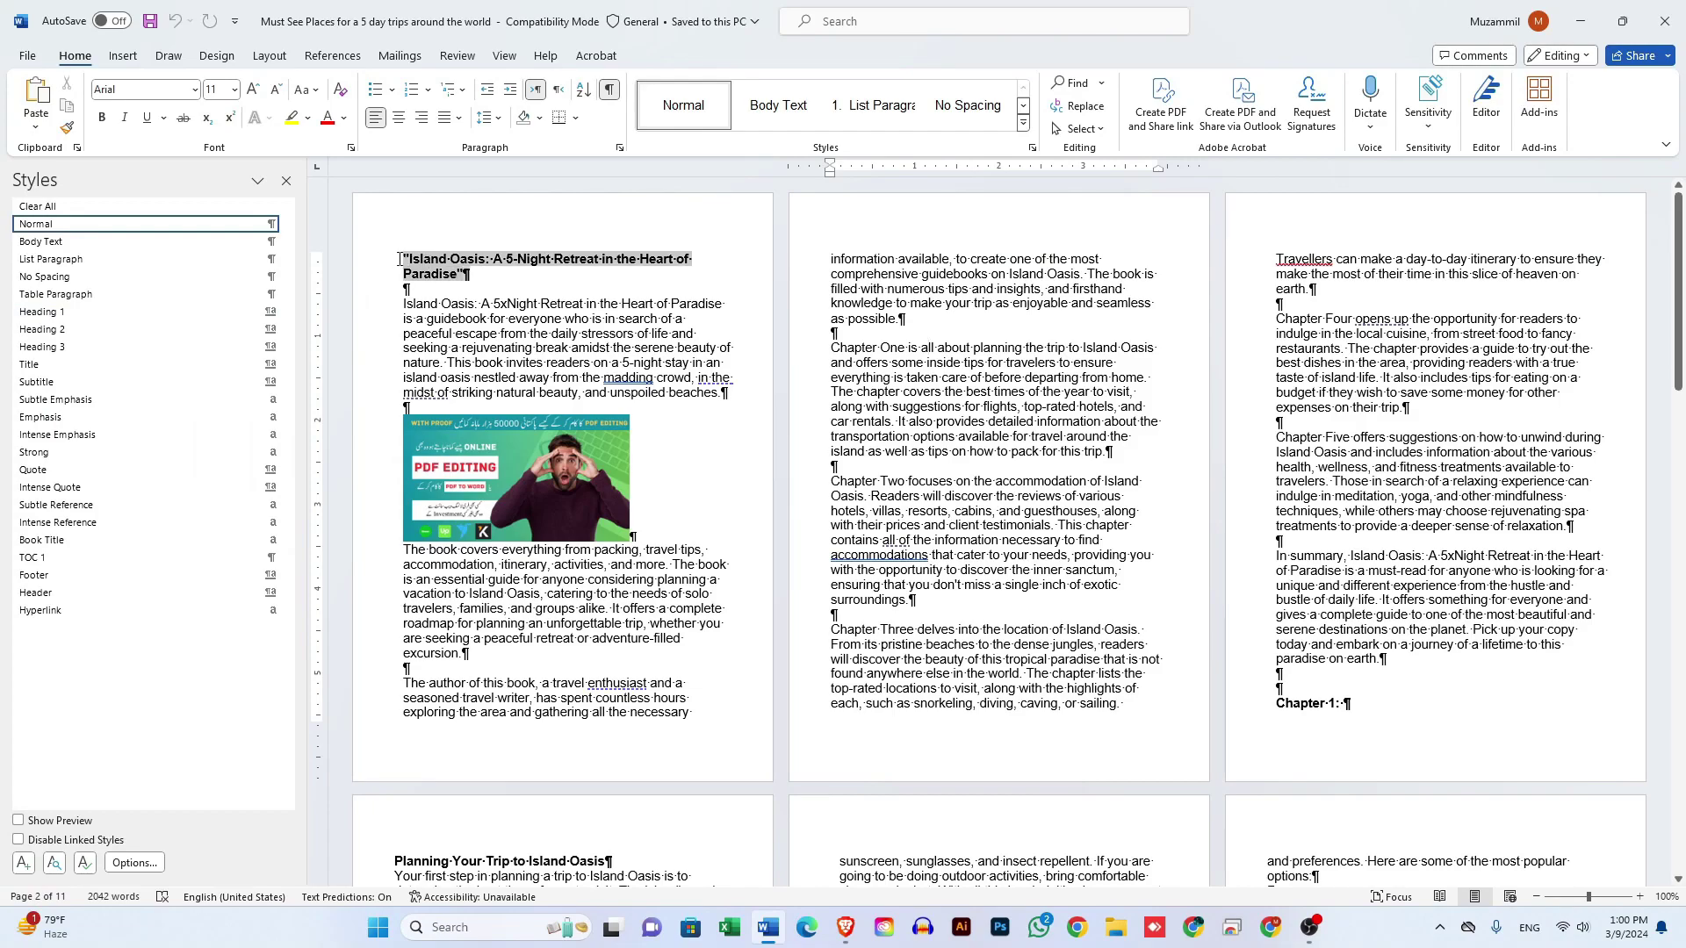
click(72, 314)
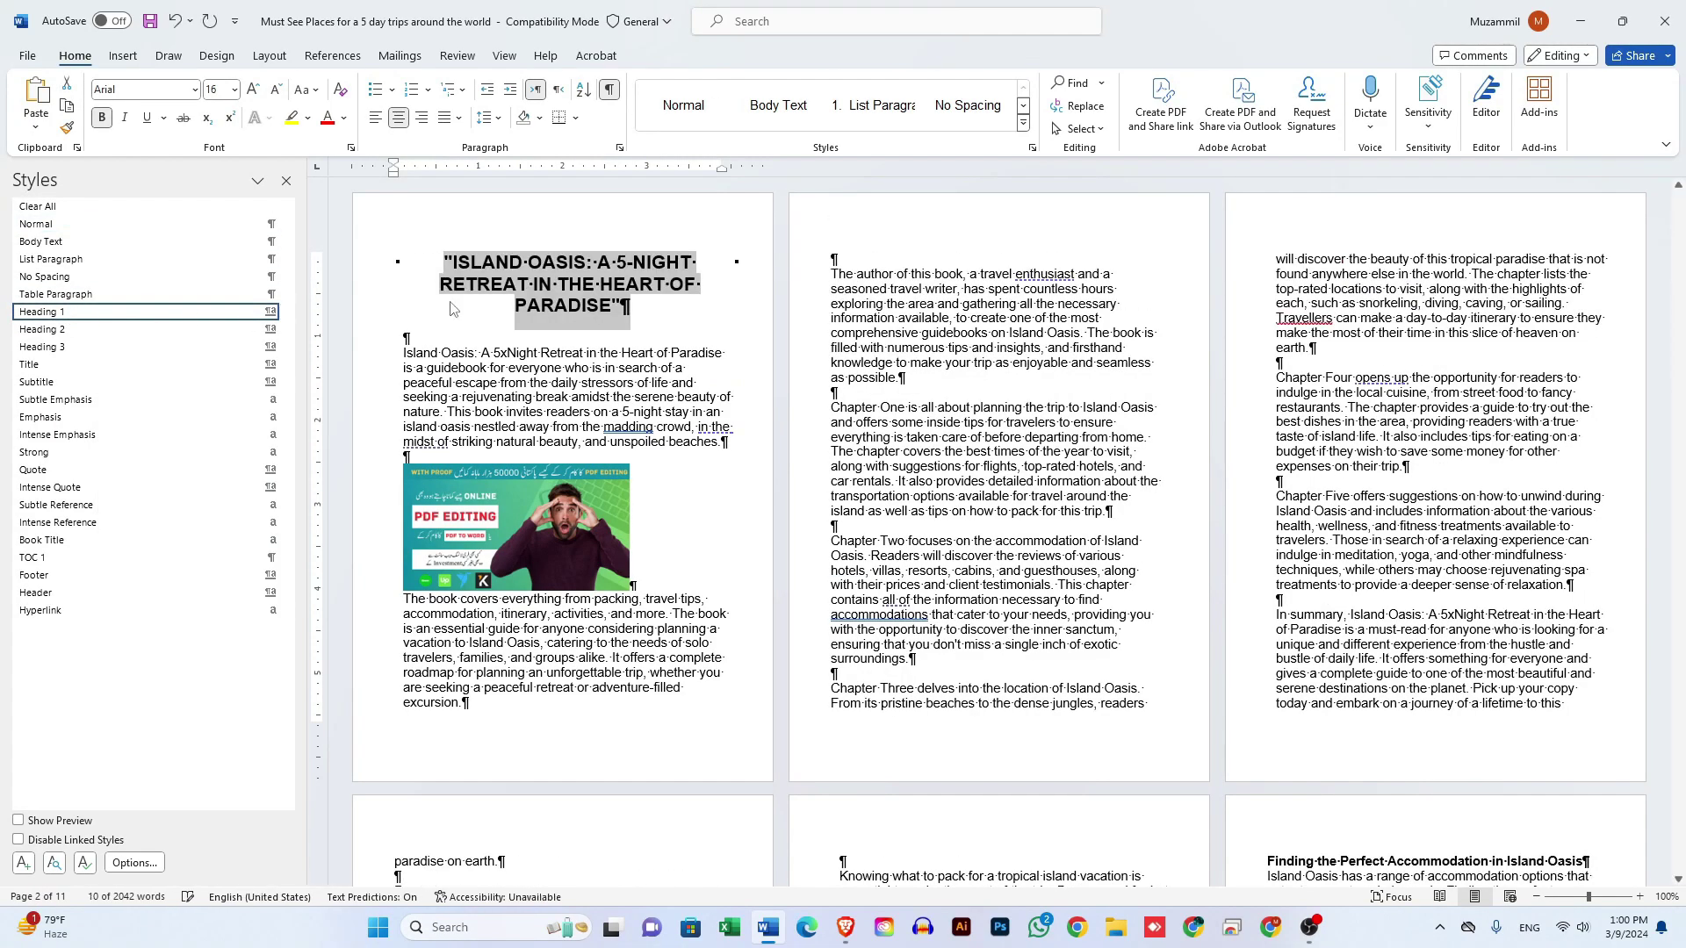
Step: Apply the Normal style to the introduction text from the first body paragraph through "paradise on earth."
scroll(720, 412, down, 1)
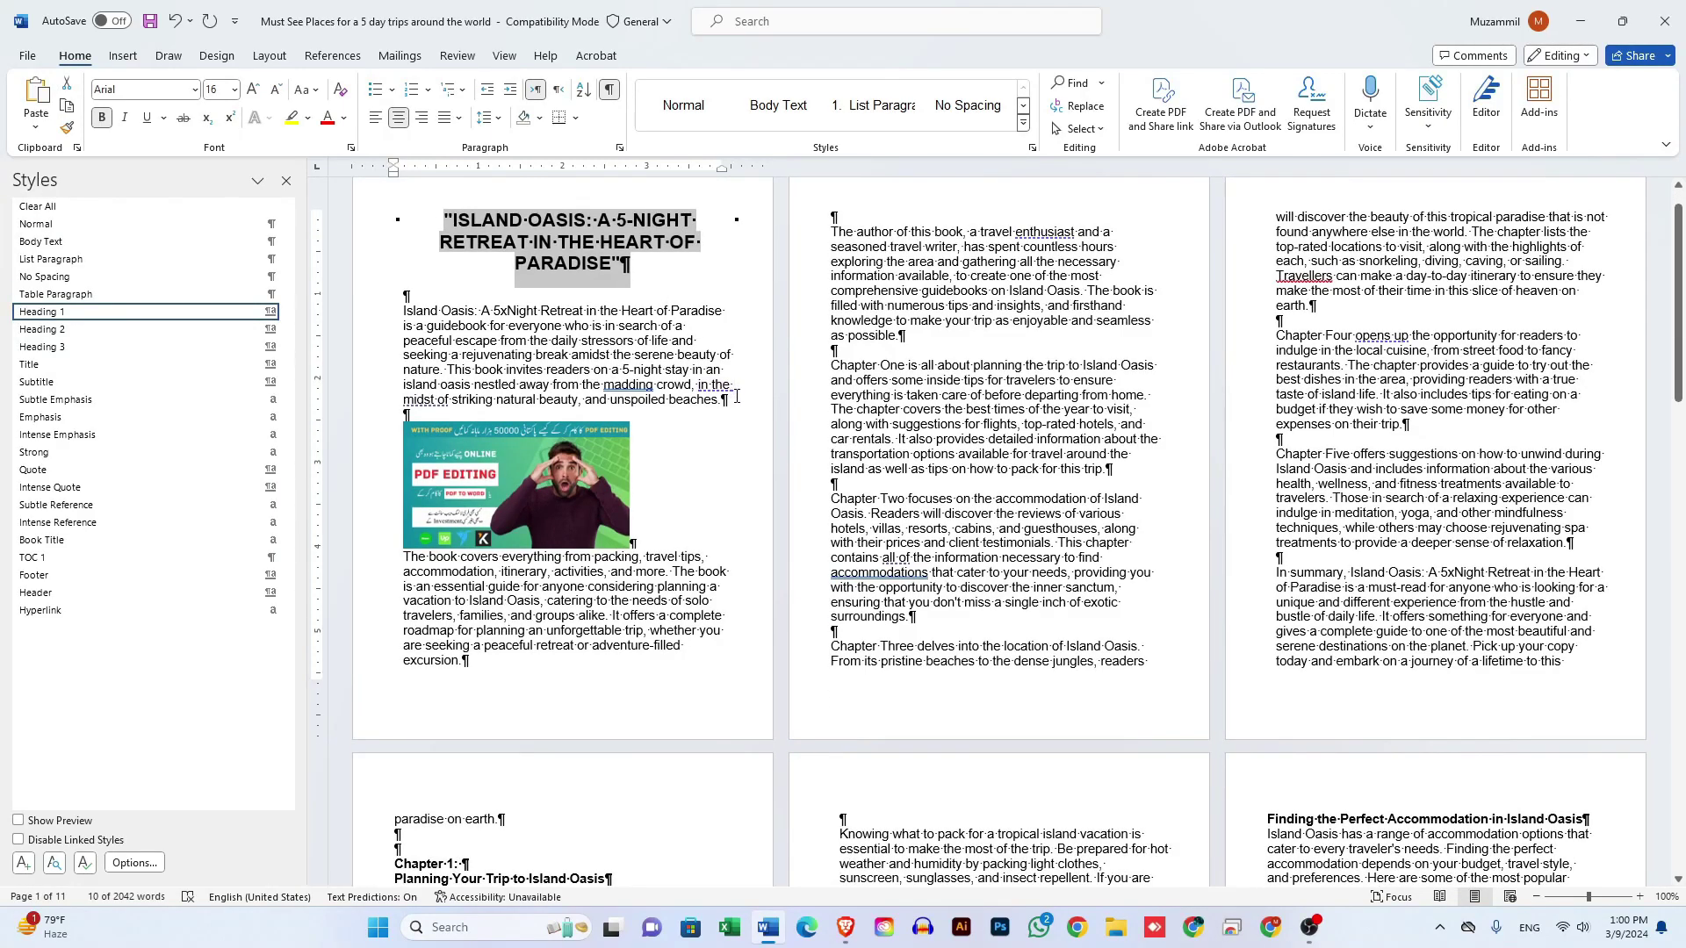
drag(401, 308, 625, 581)
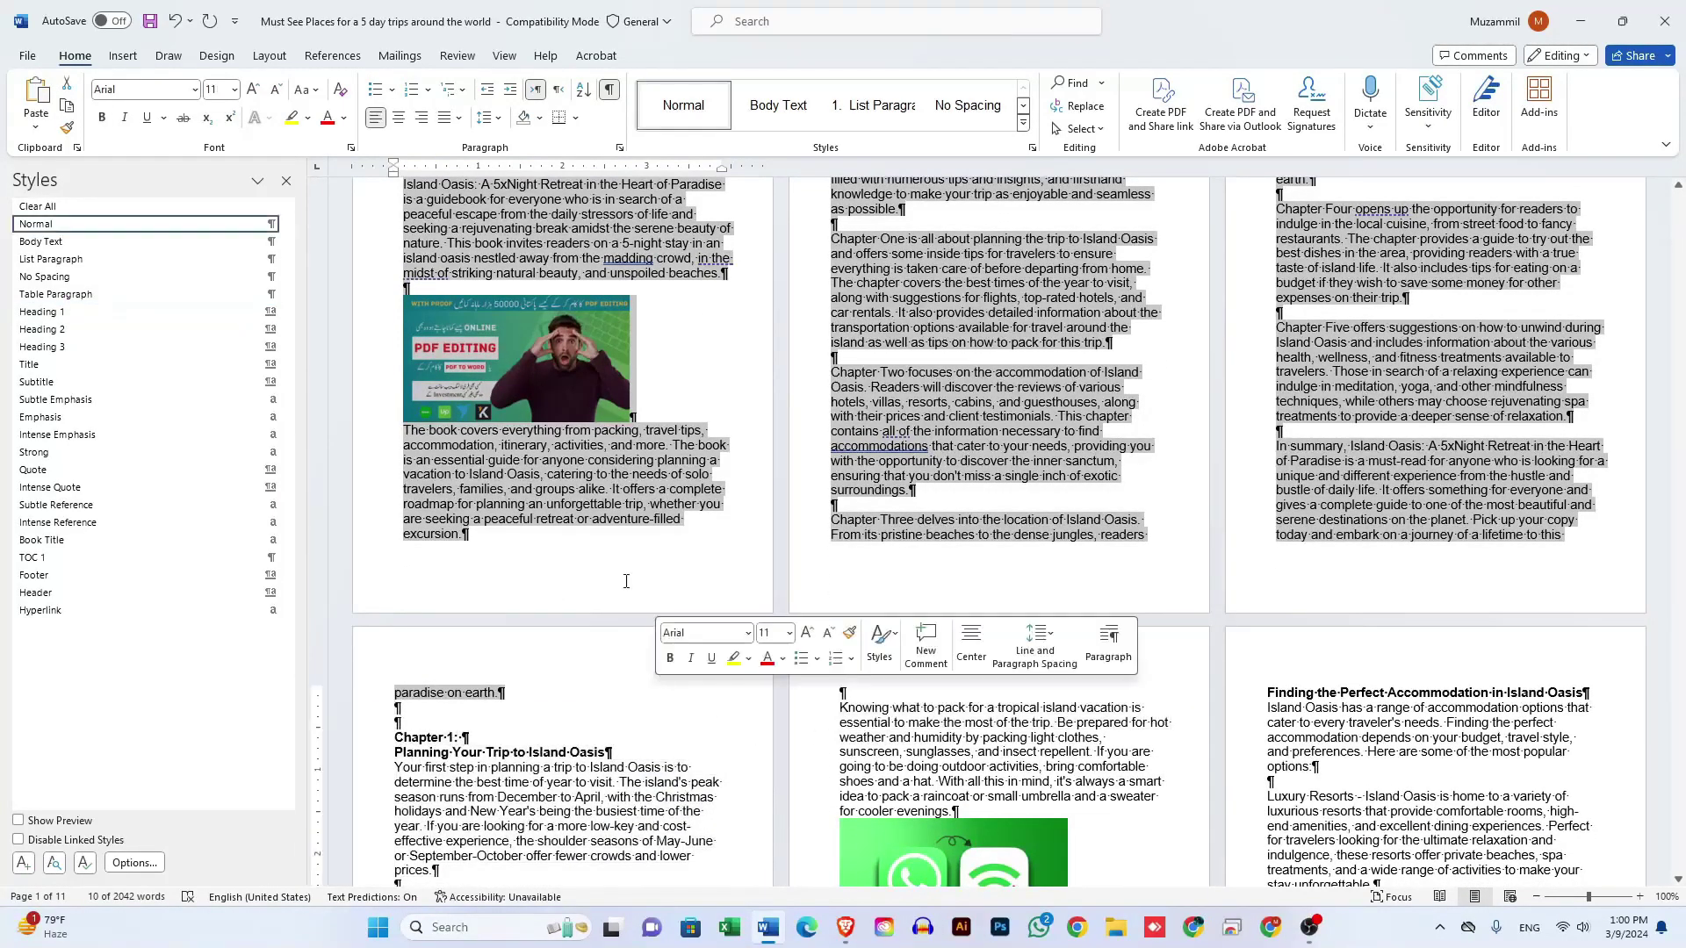
click(103, 226)
Step: Modify the Normal style's paragraph format to use Justified alignment
right_click(102, 227)
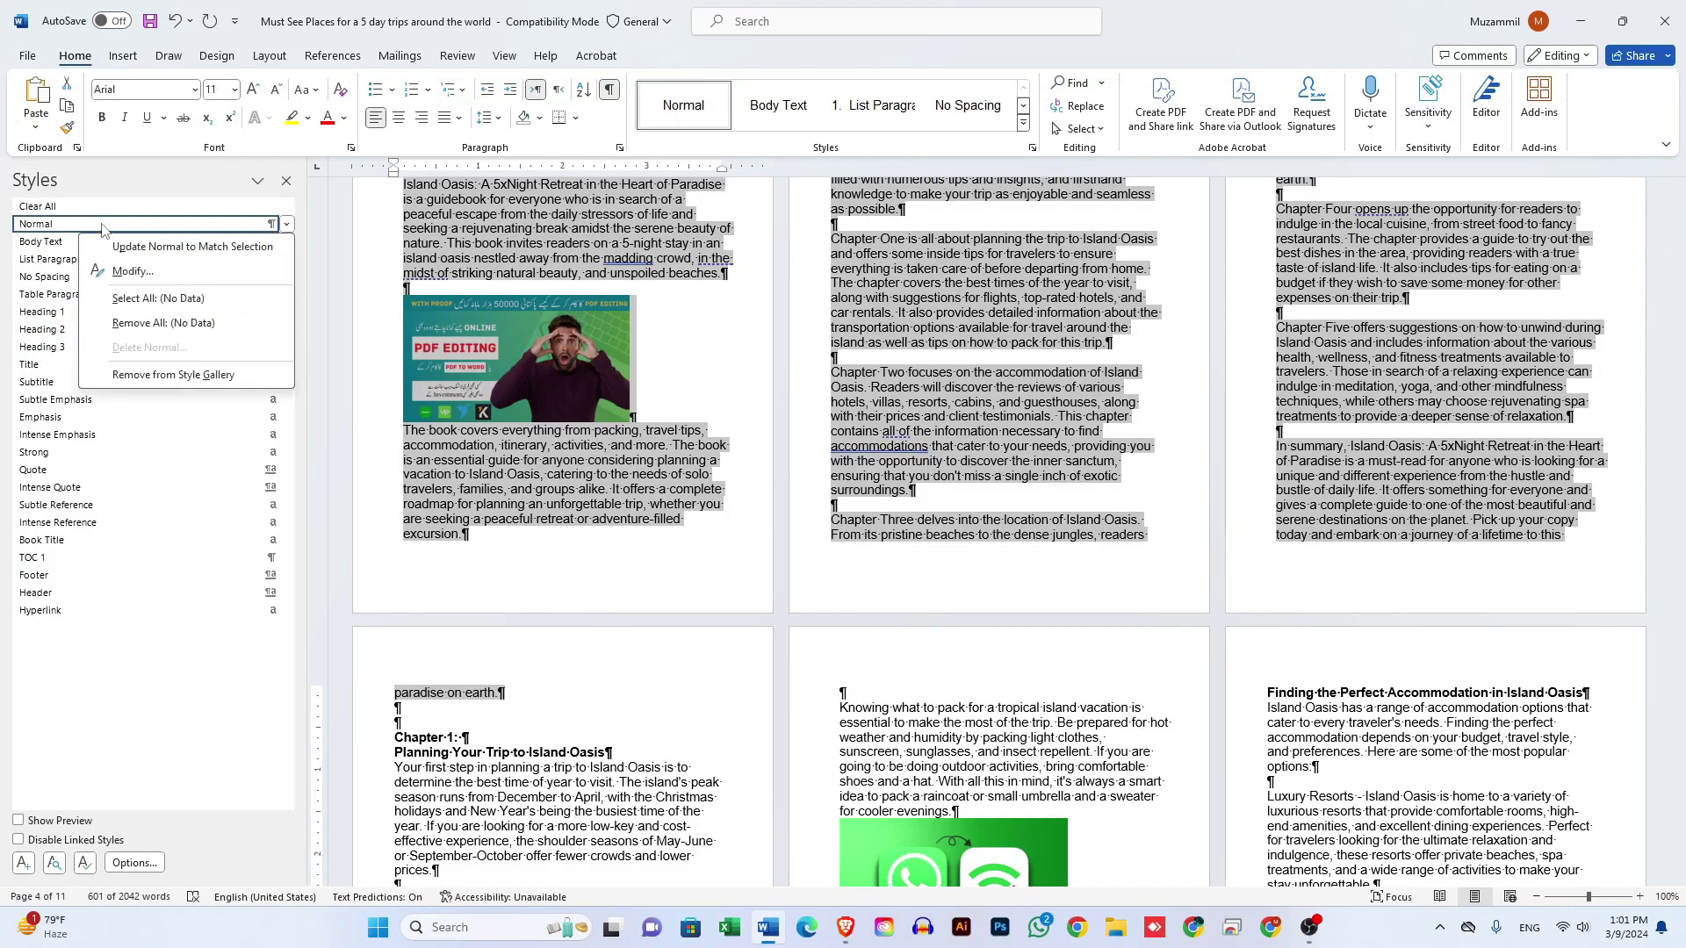
click(141, 275)
click(130, 640)
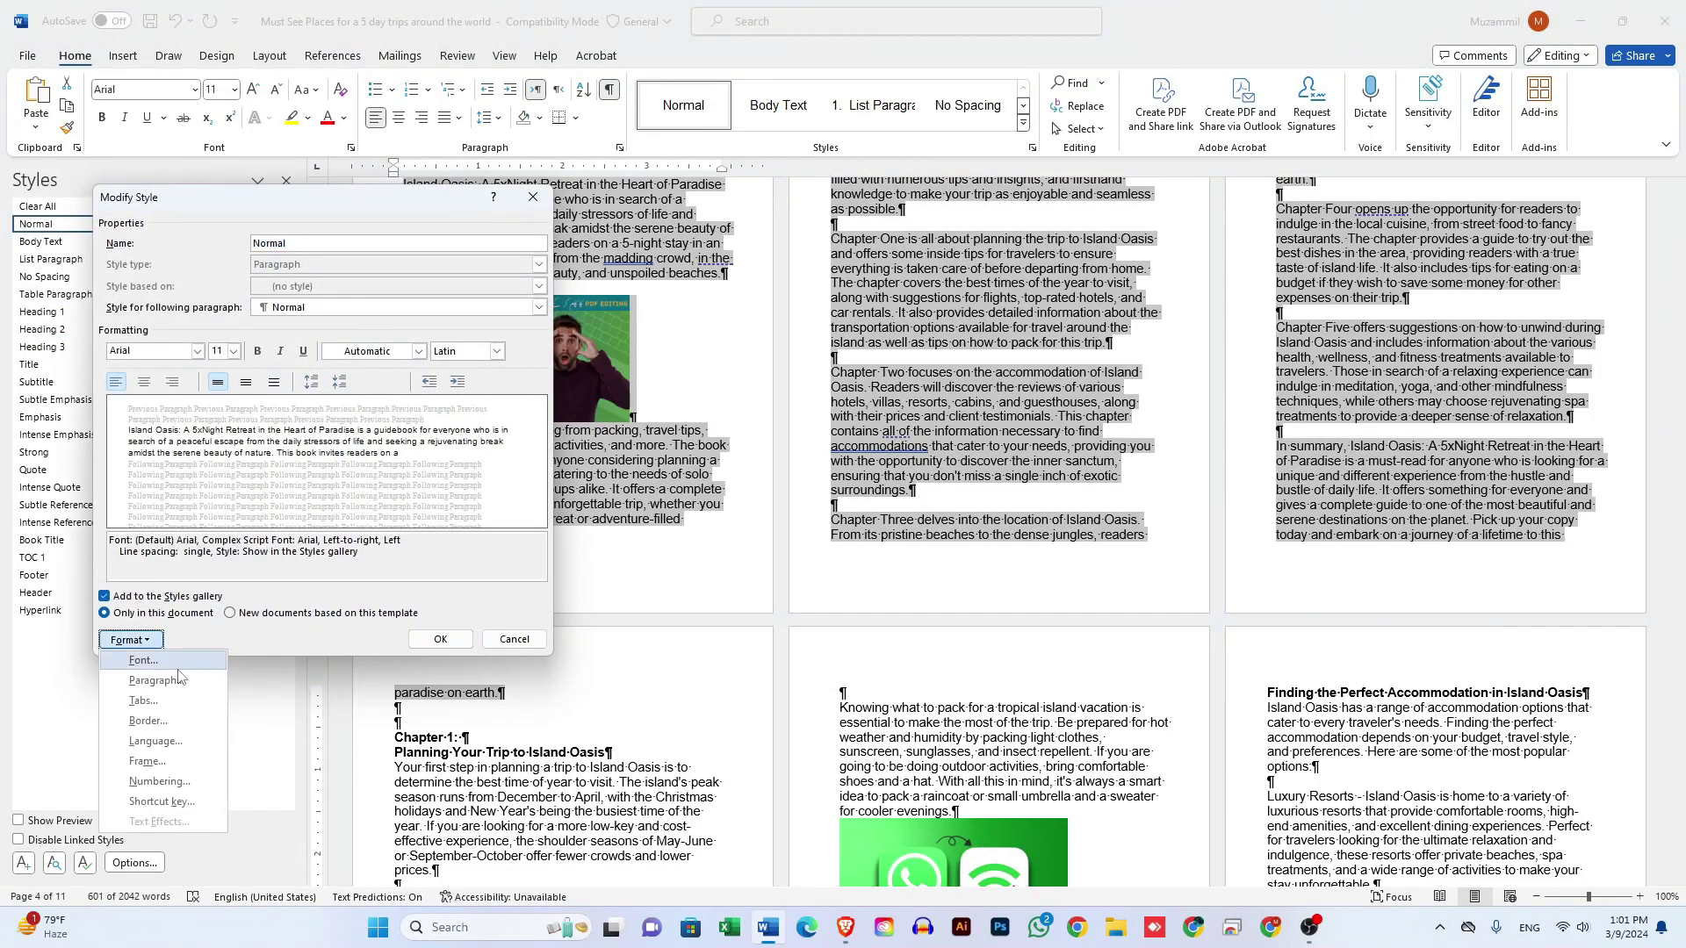
click(132, 672)
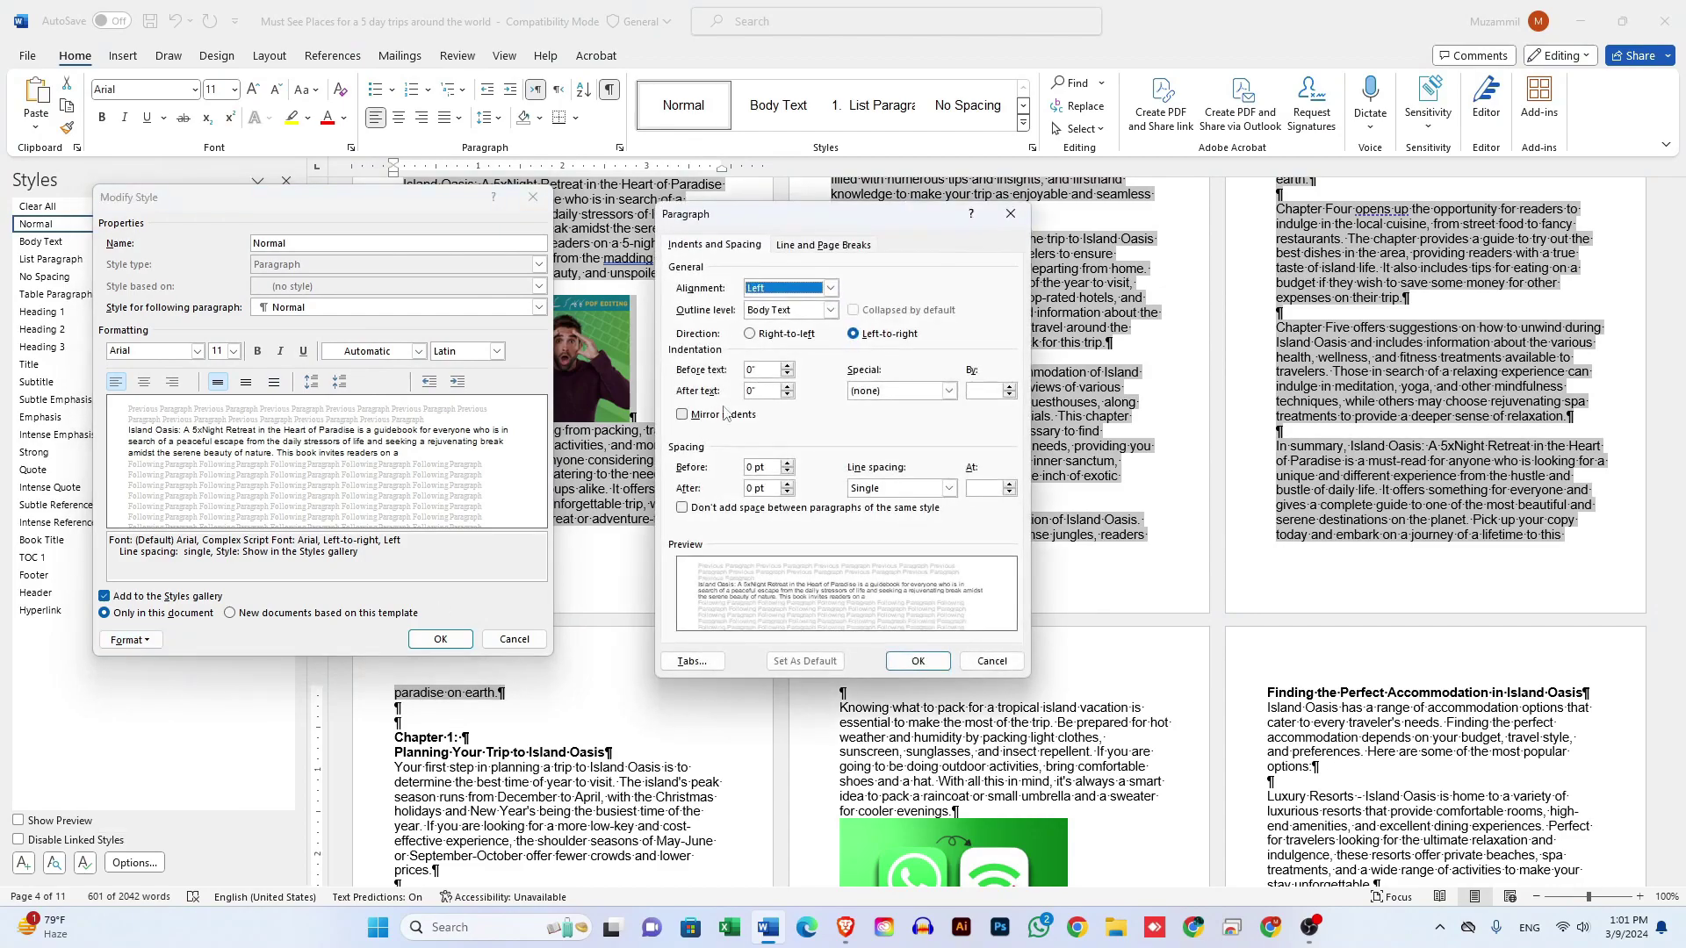
click(829, 287)
click(786, 338)
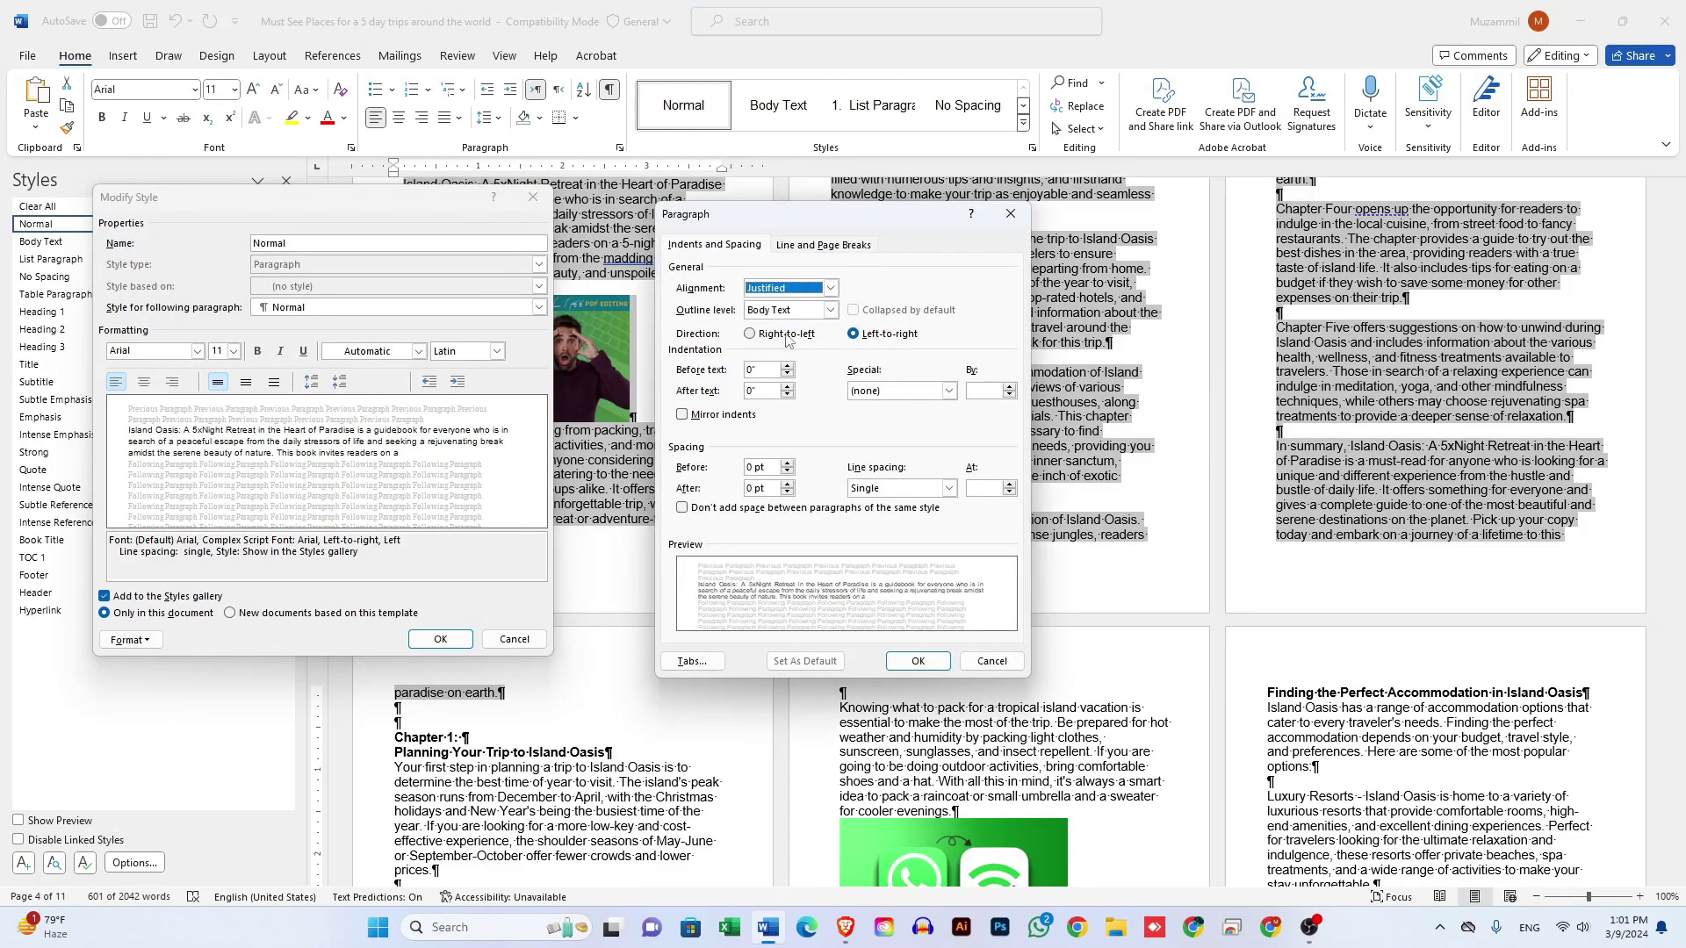
click(931, 657)
key(Return)
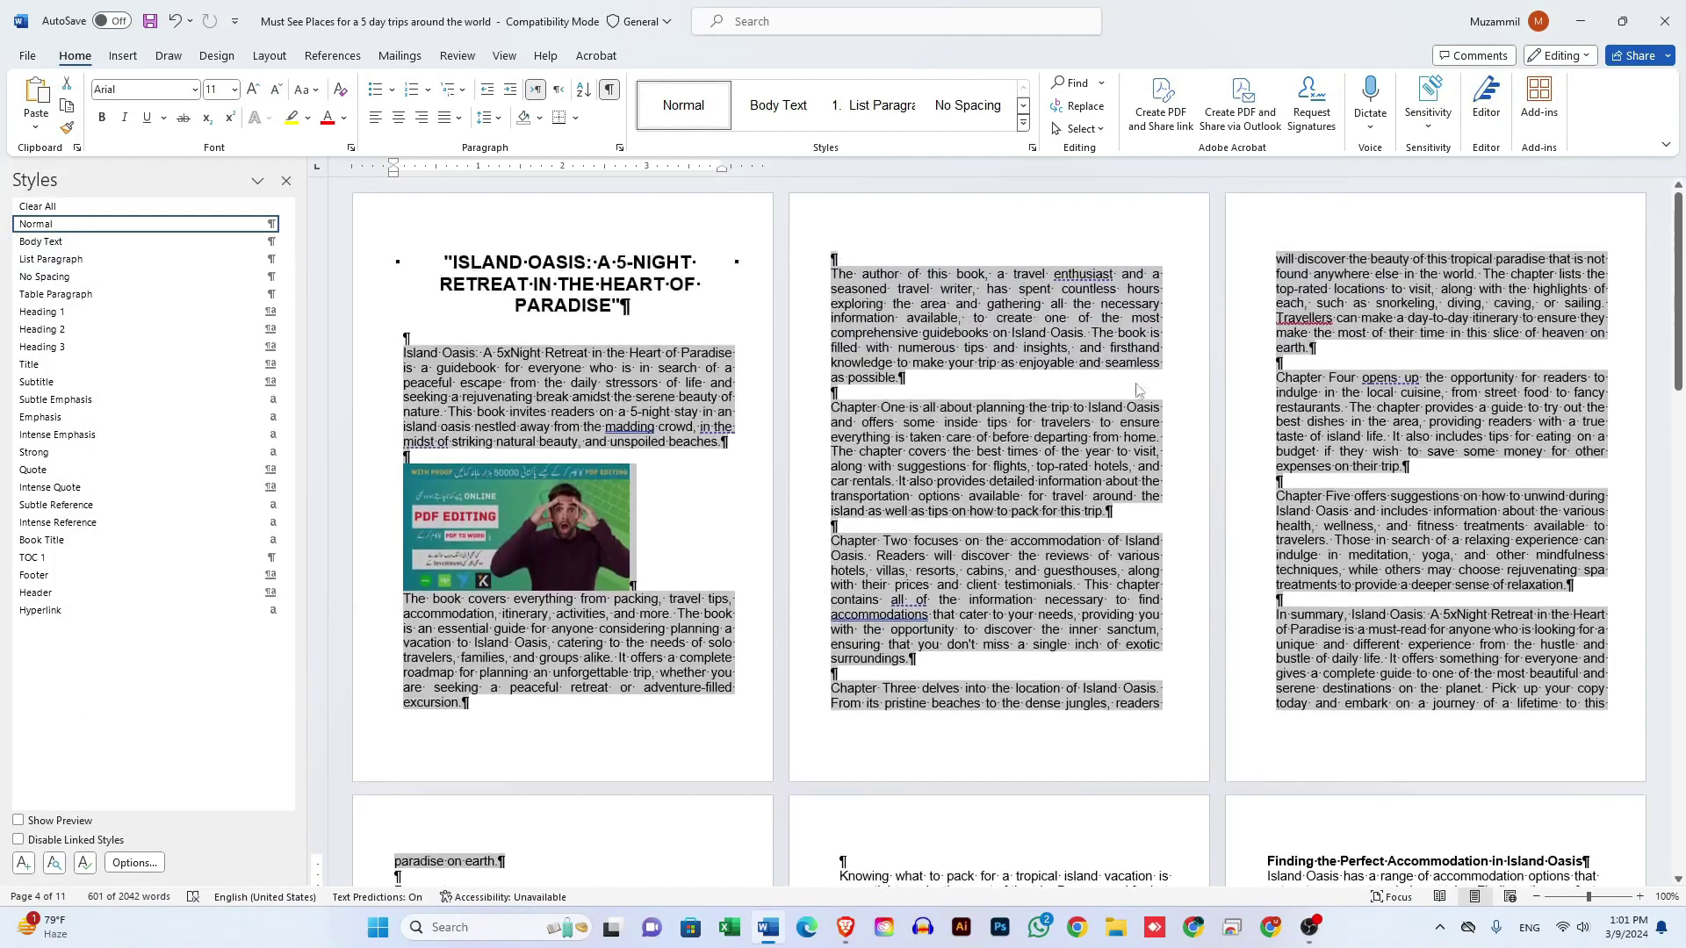
click(990, 476)
scroll(991, 477, down, 1)
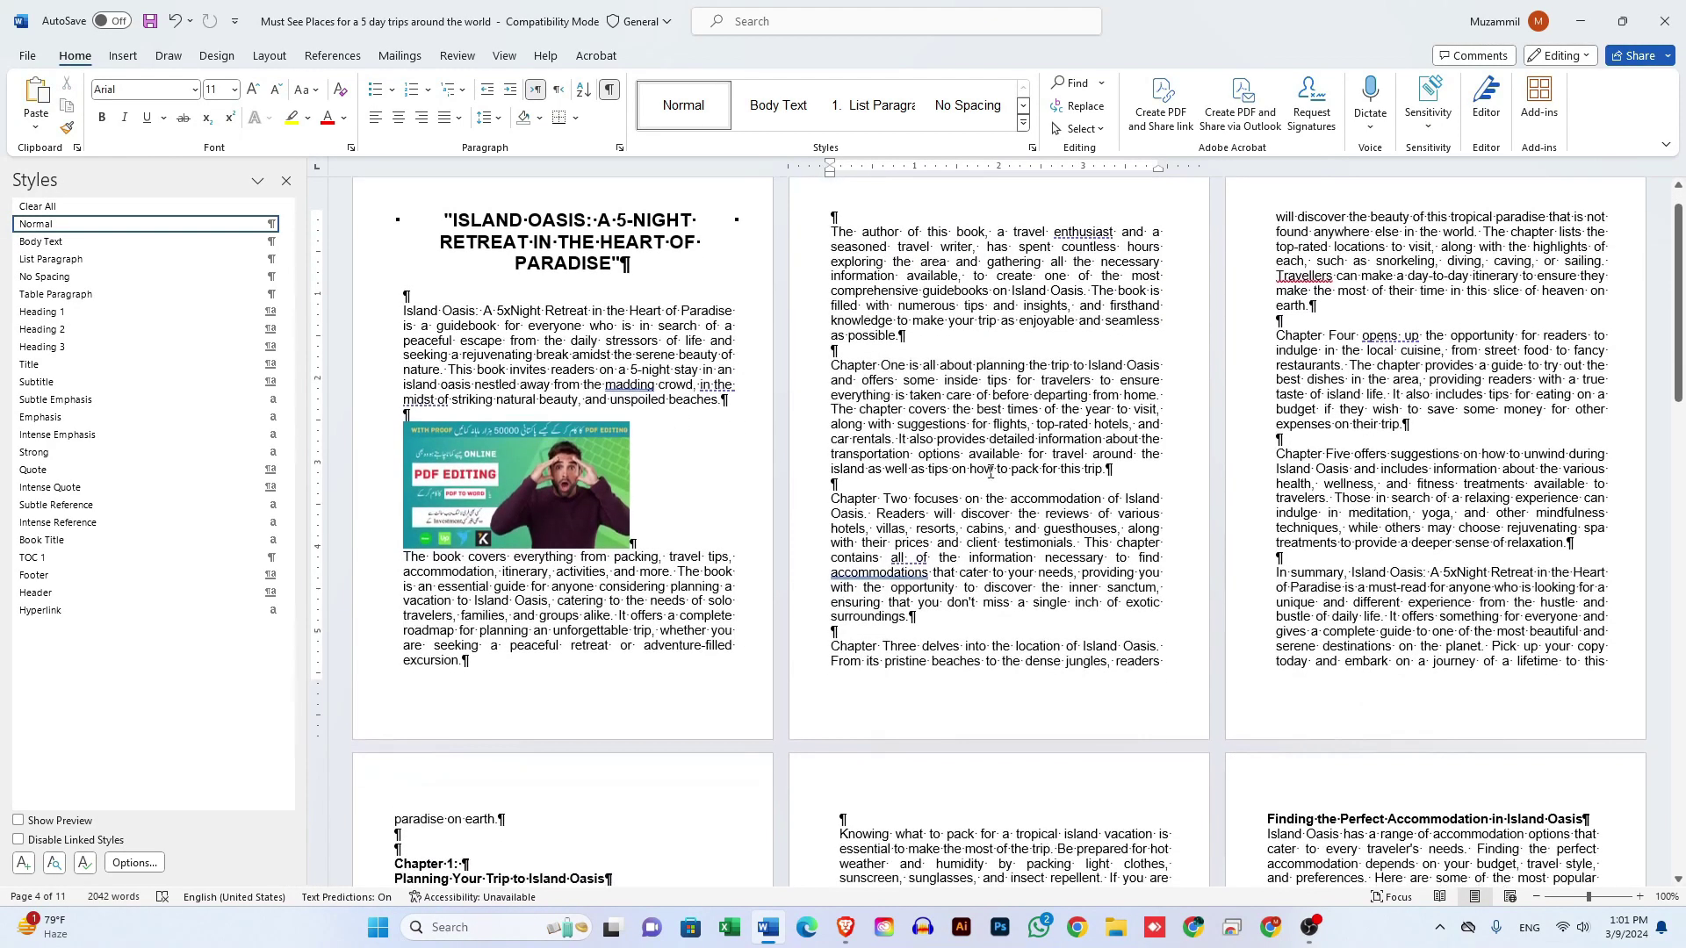
Step: Move the "PDF Editing" picture on the first page up into the blank line above it
click(567, 473)
drag(567, 473, 595, 461)
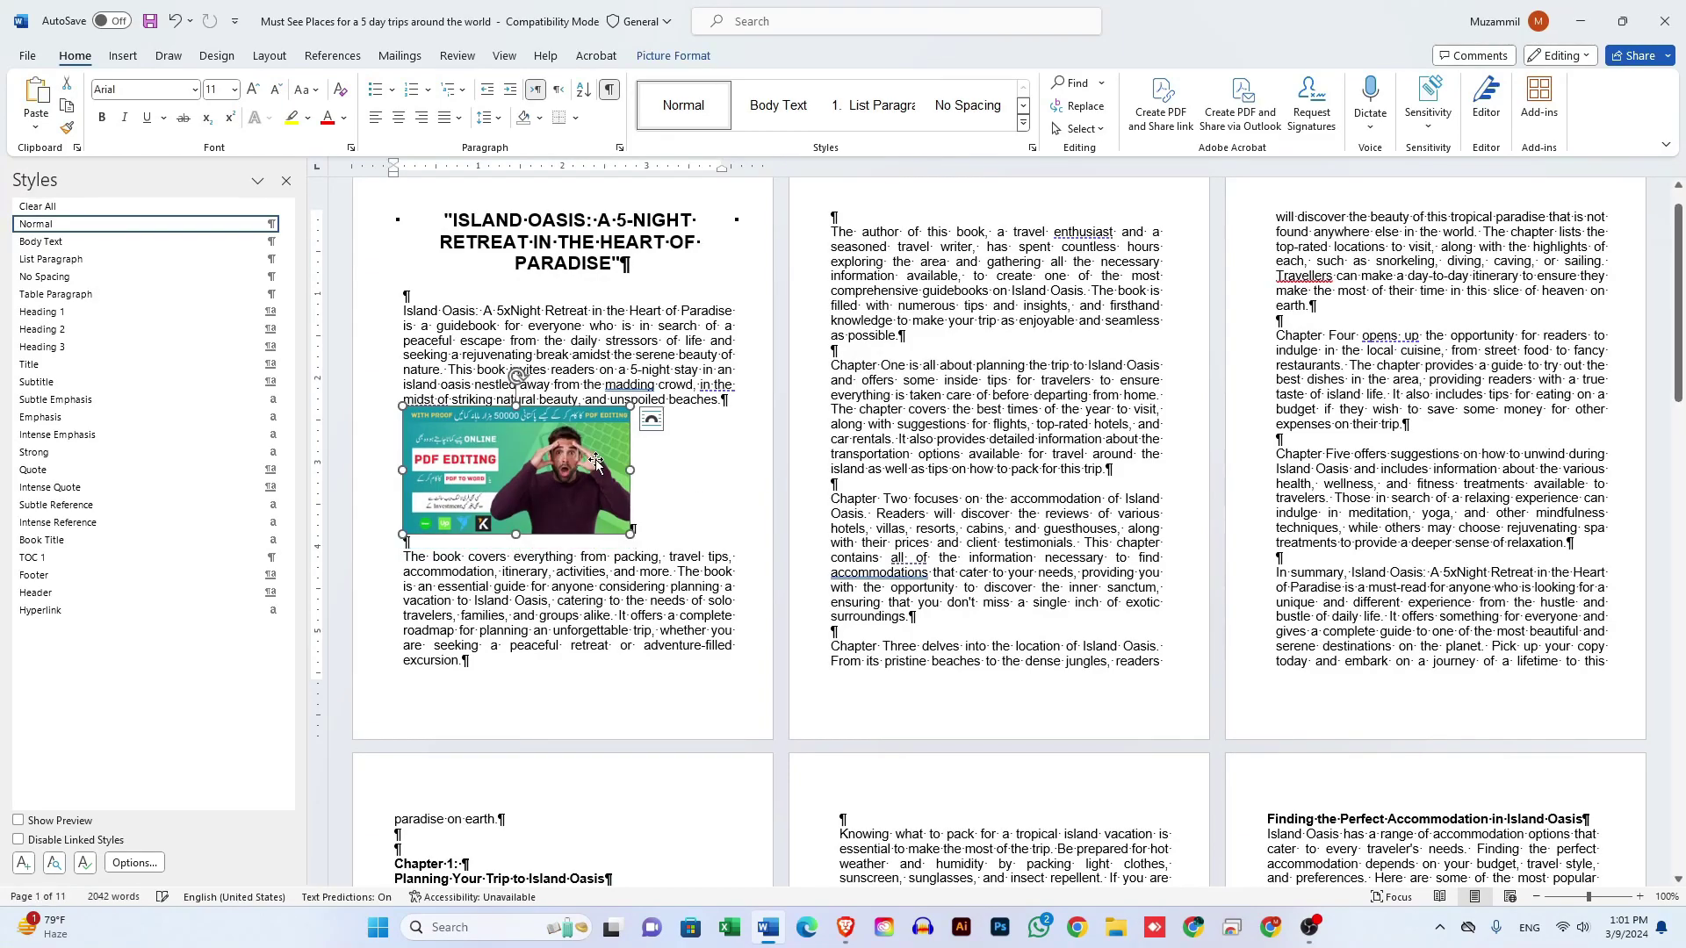
Step: Try wrapping text around the "PDF Editing" picture and shifting it slightly, and return its wrapping to in line with text
click(673, 56)
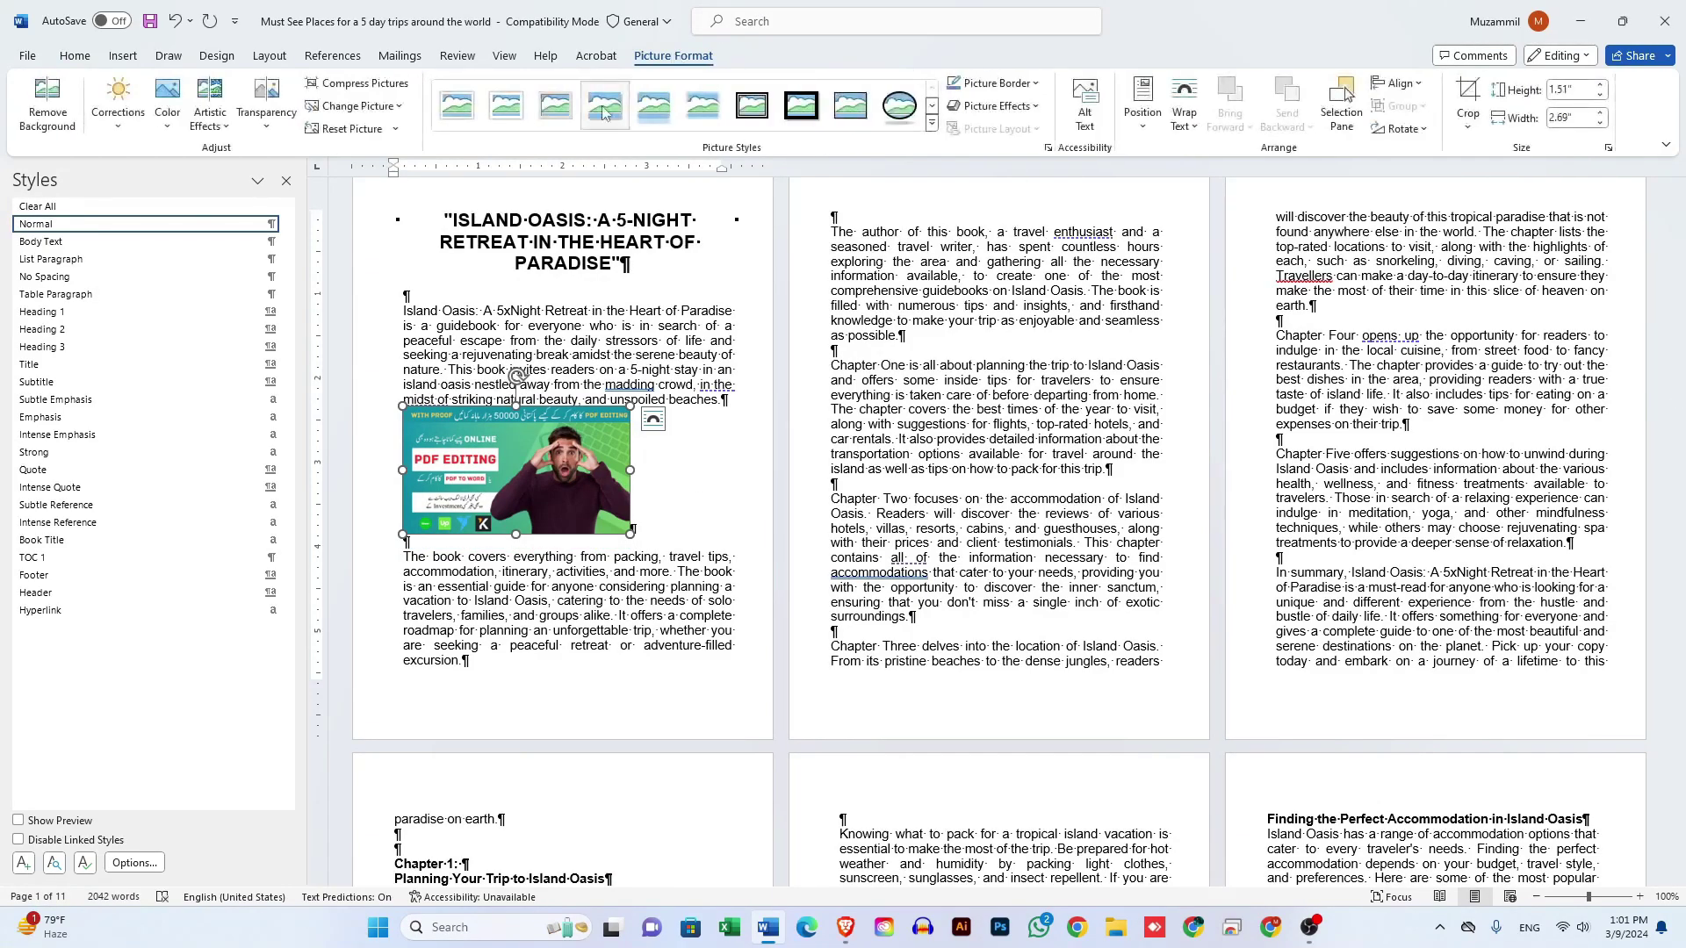
click(1183, 112)
click(1220, 201)
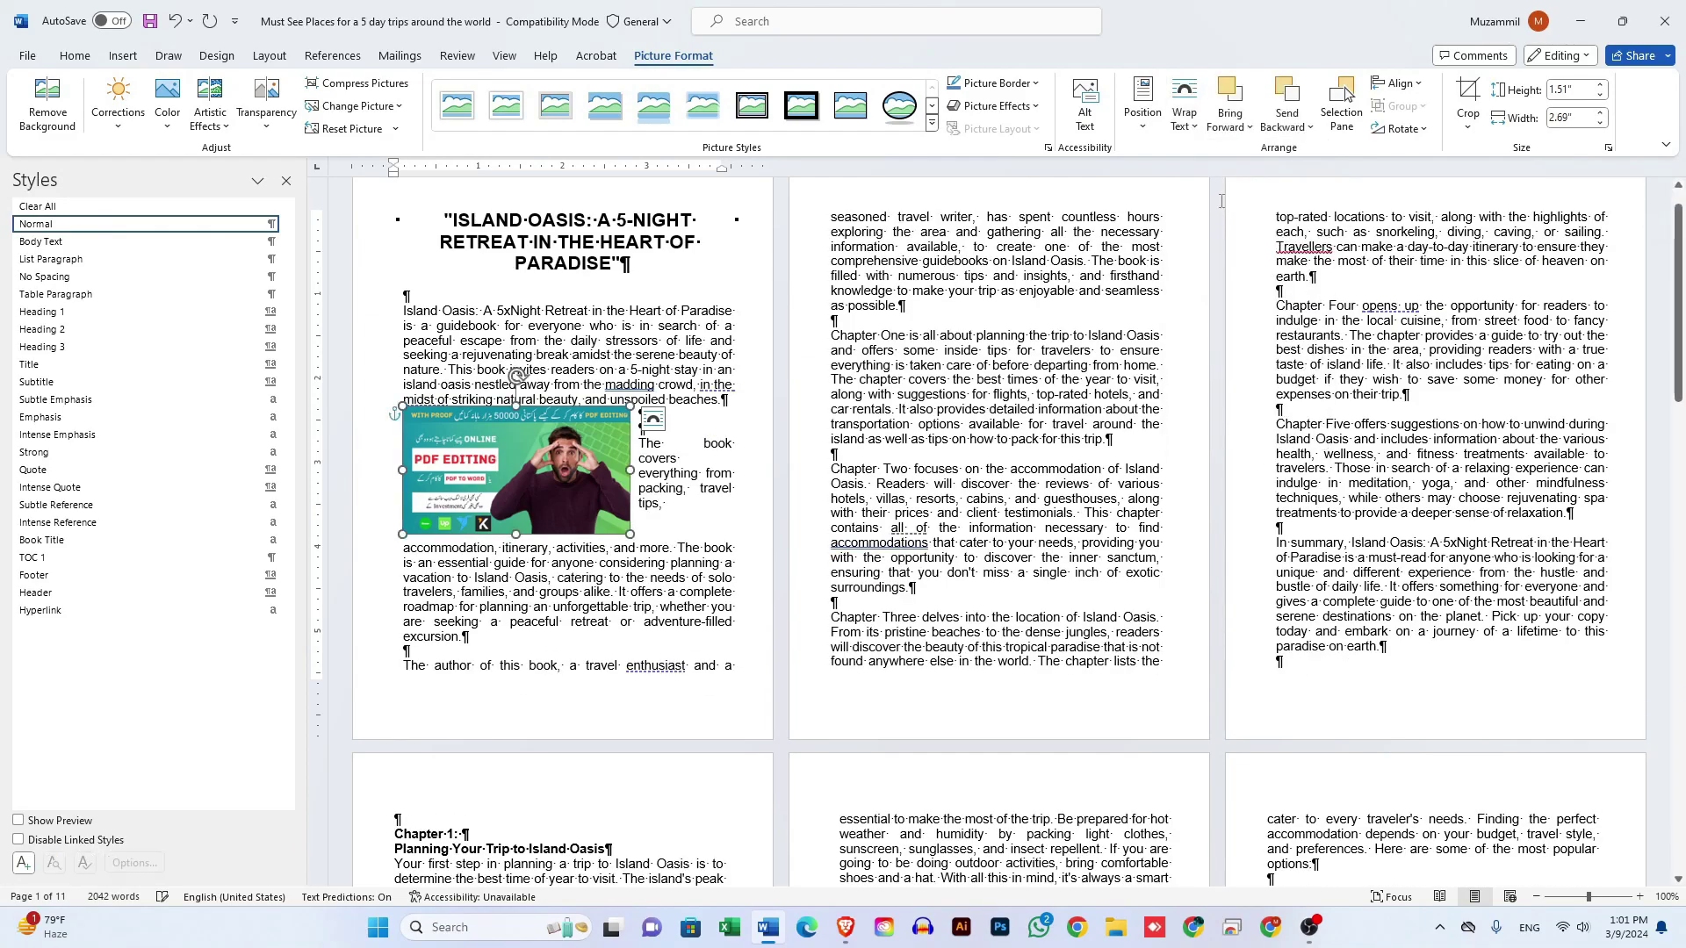
mouse_move(572, 484)
mouse_down()
mouse_move(606, 728)
mouse_move(1229, 548)
mouse_move(1422, 430)
mouse_move(1000, 463)
mouse_move(580, 465)
mouse_move(601, 500)
mouse_up()
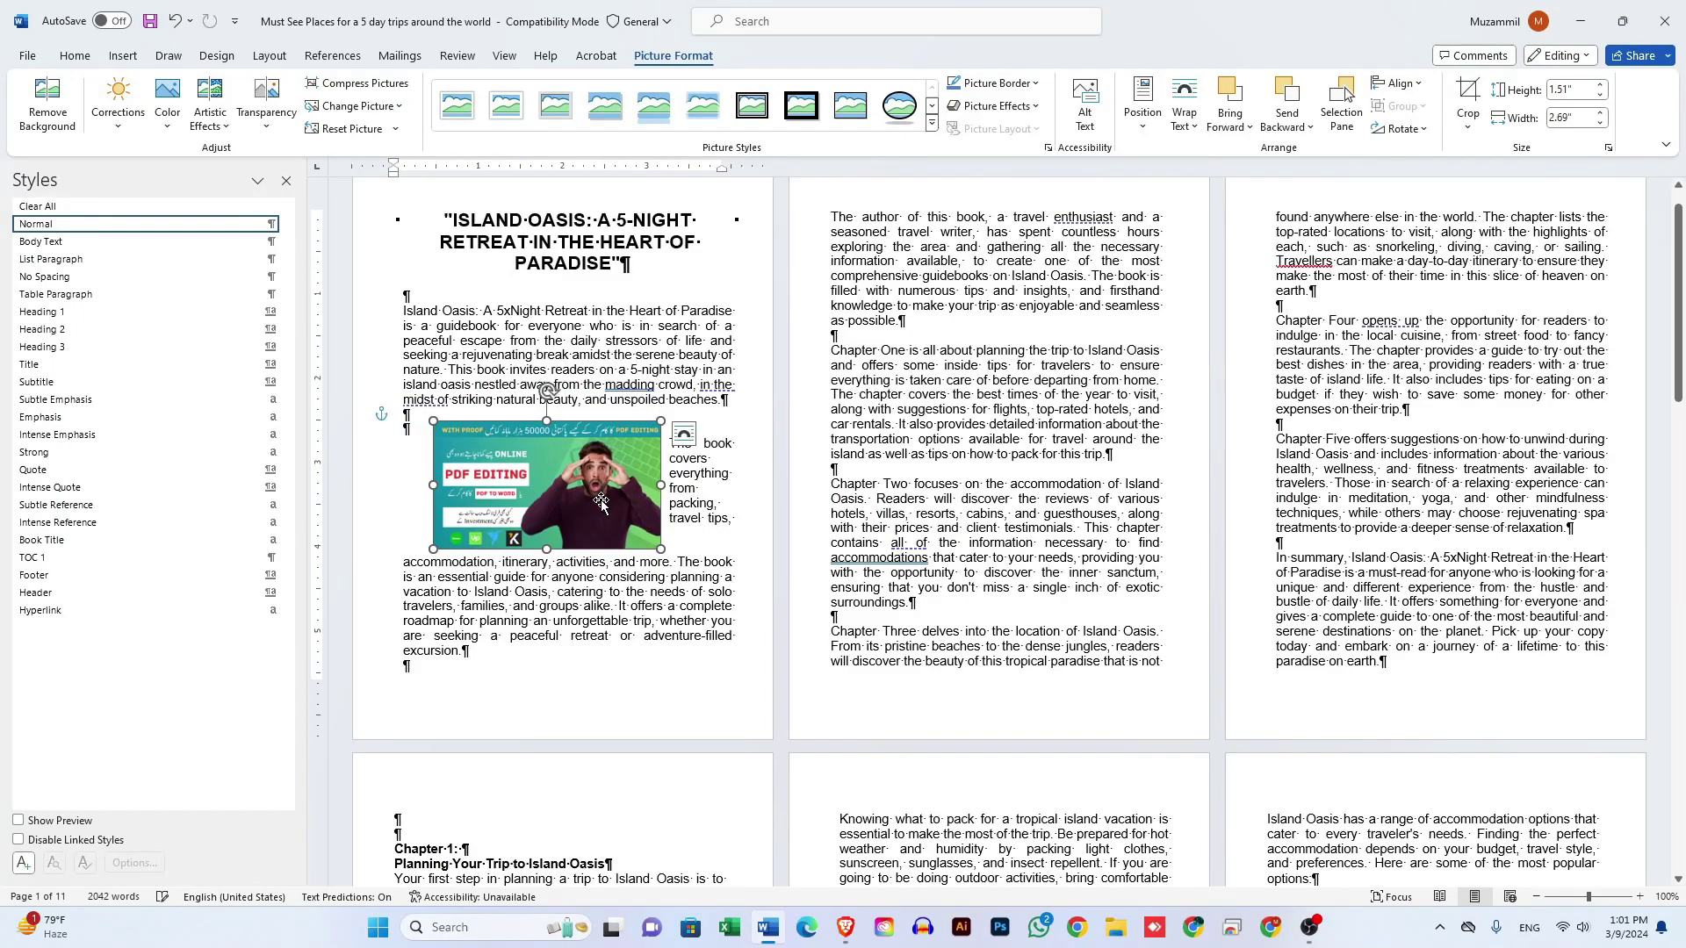
click(1175, 123)
click(1237, 149)
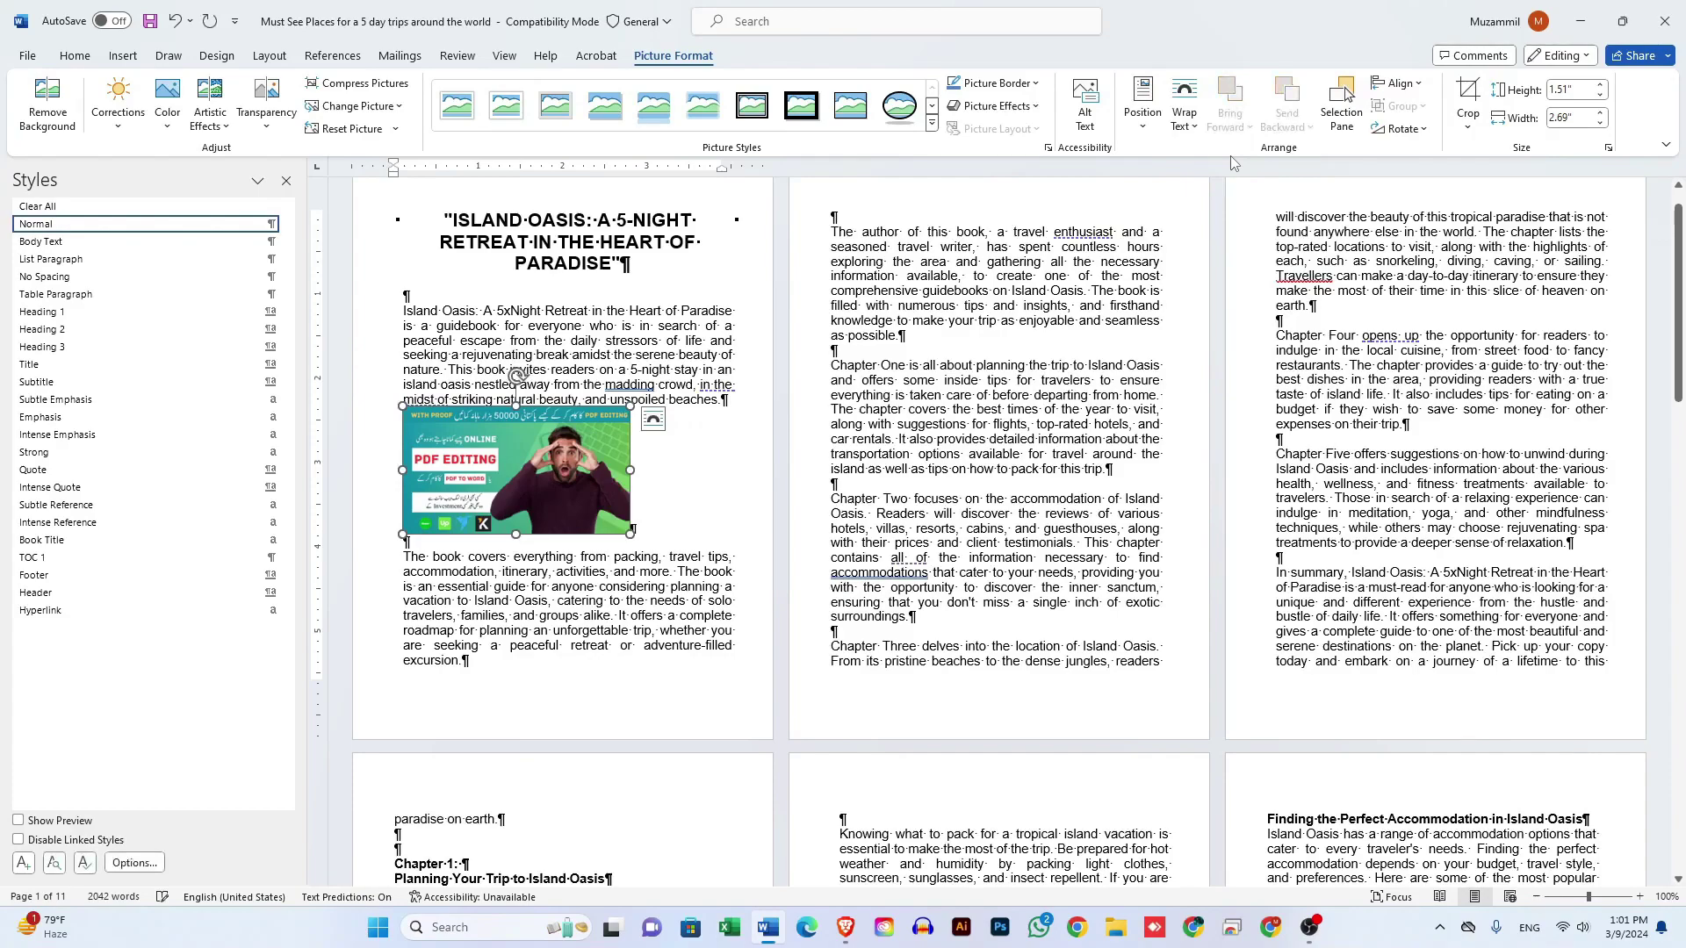
Step: Add a blank line between the first introduction paragraph and the "PDF Editing" picture, and center the picture
click(742, 406)
key(Return)
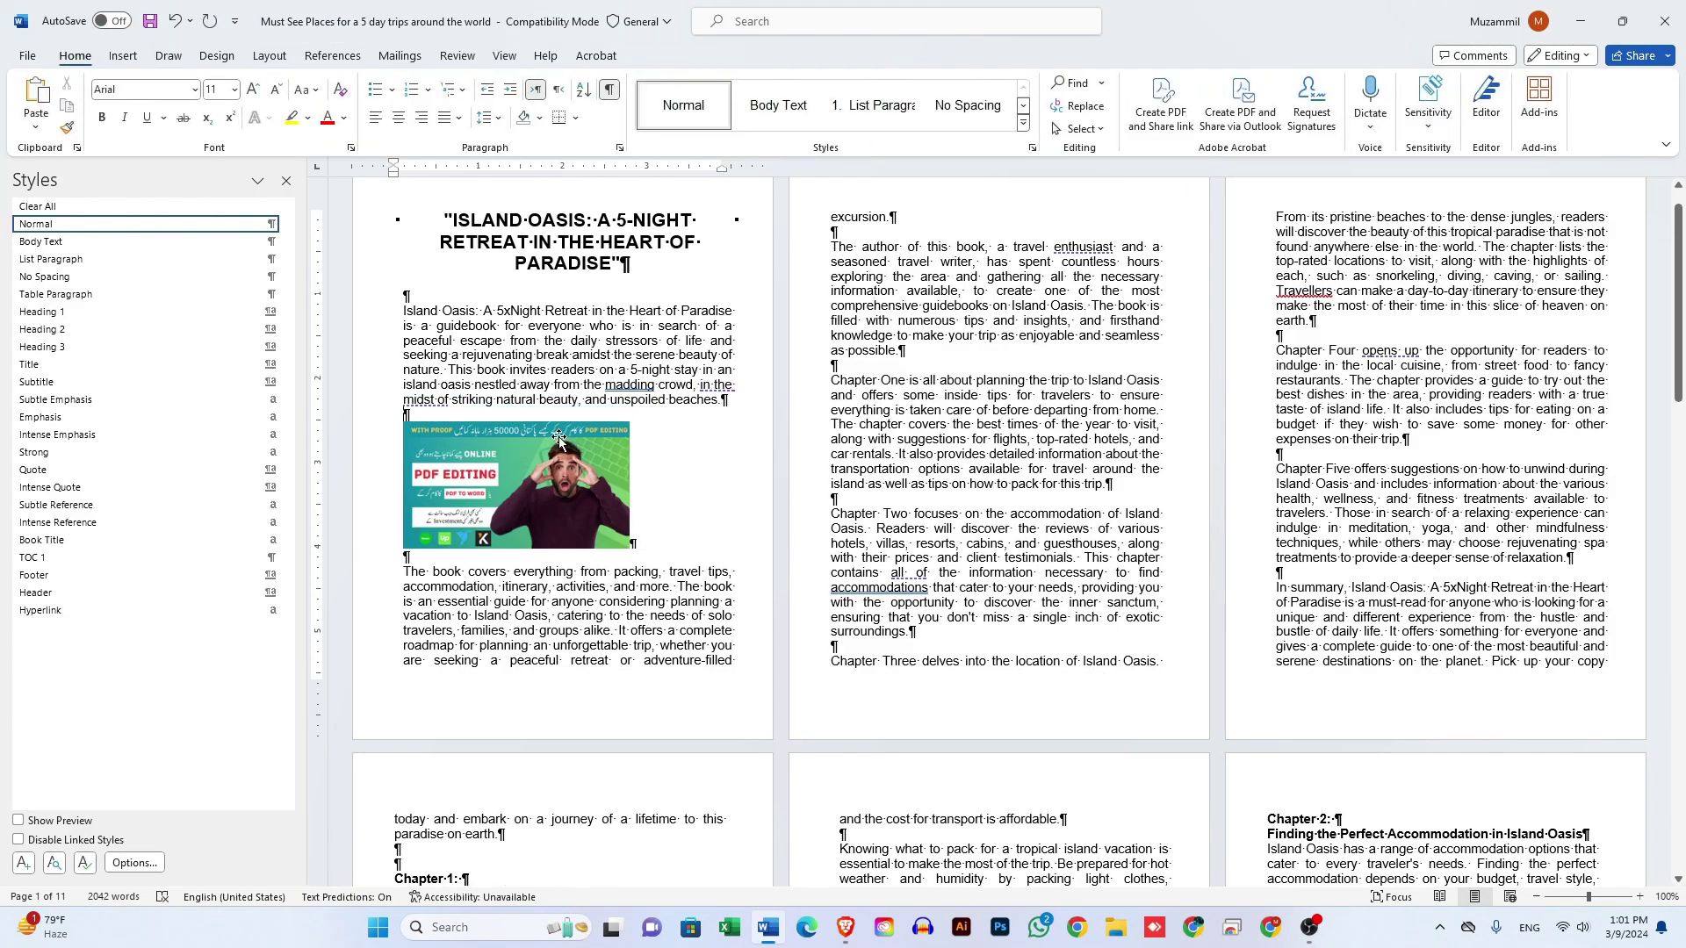
click(512, 497)
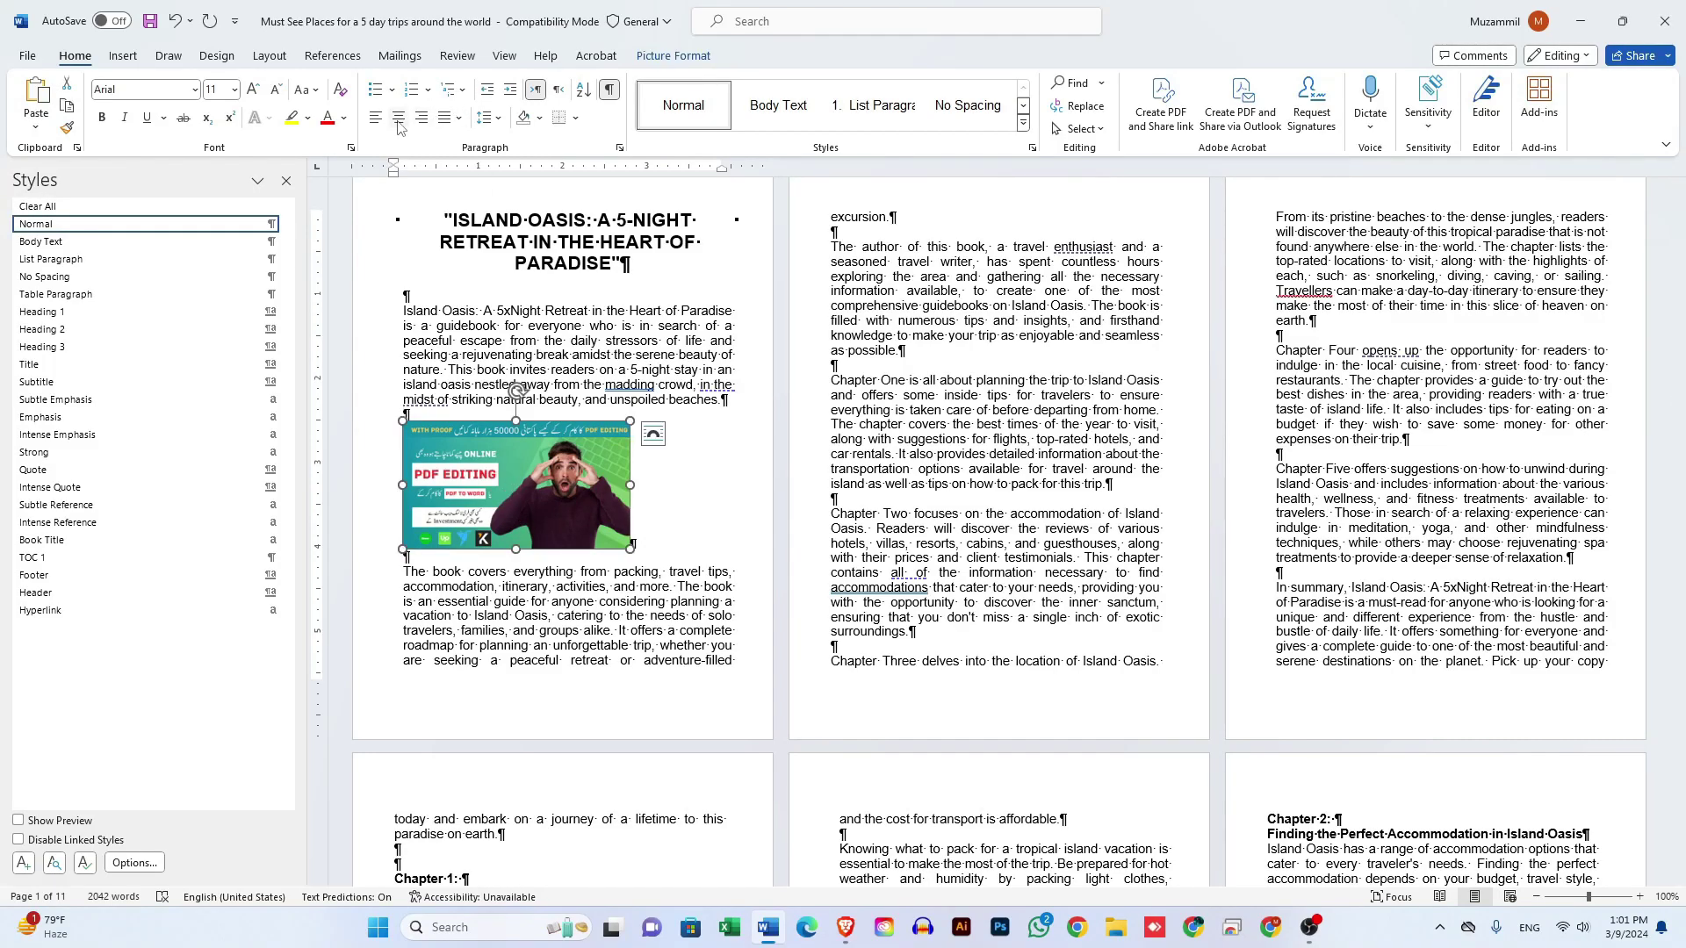
click(399, 118)
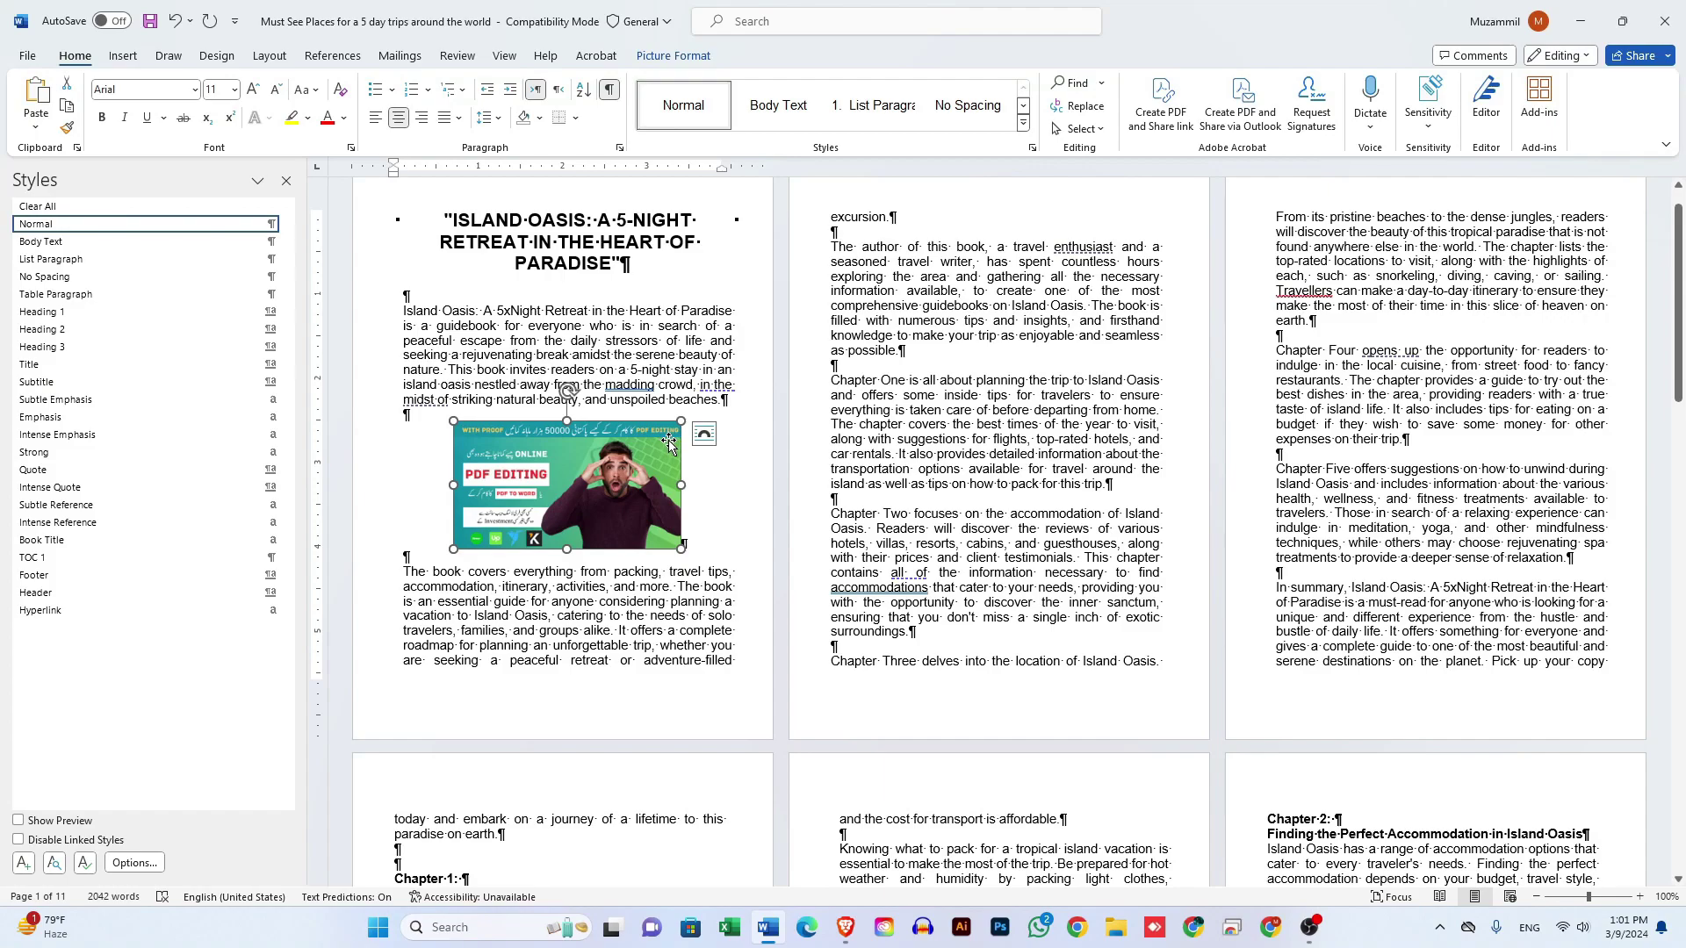
Step: Insert a page break directly after "paradise on earth." so that Chapter 1 starts on a new page
scroll(413, 700, down, 3)
scroll(413, 699, down, 3)
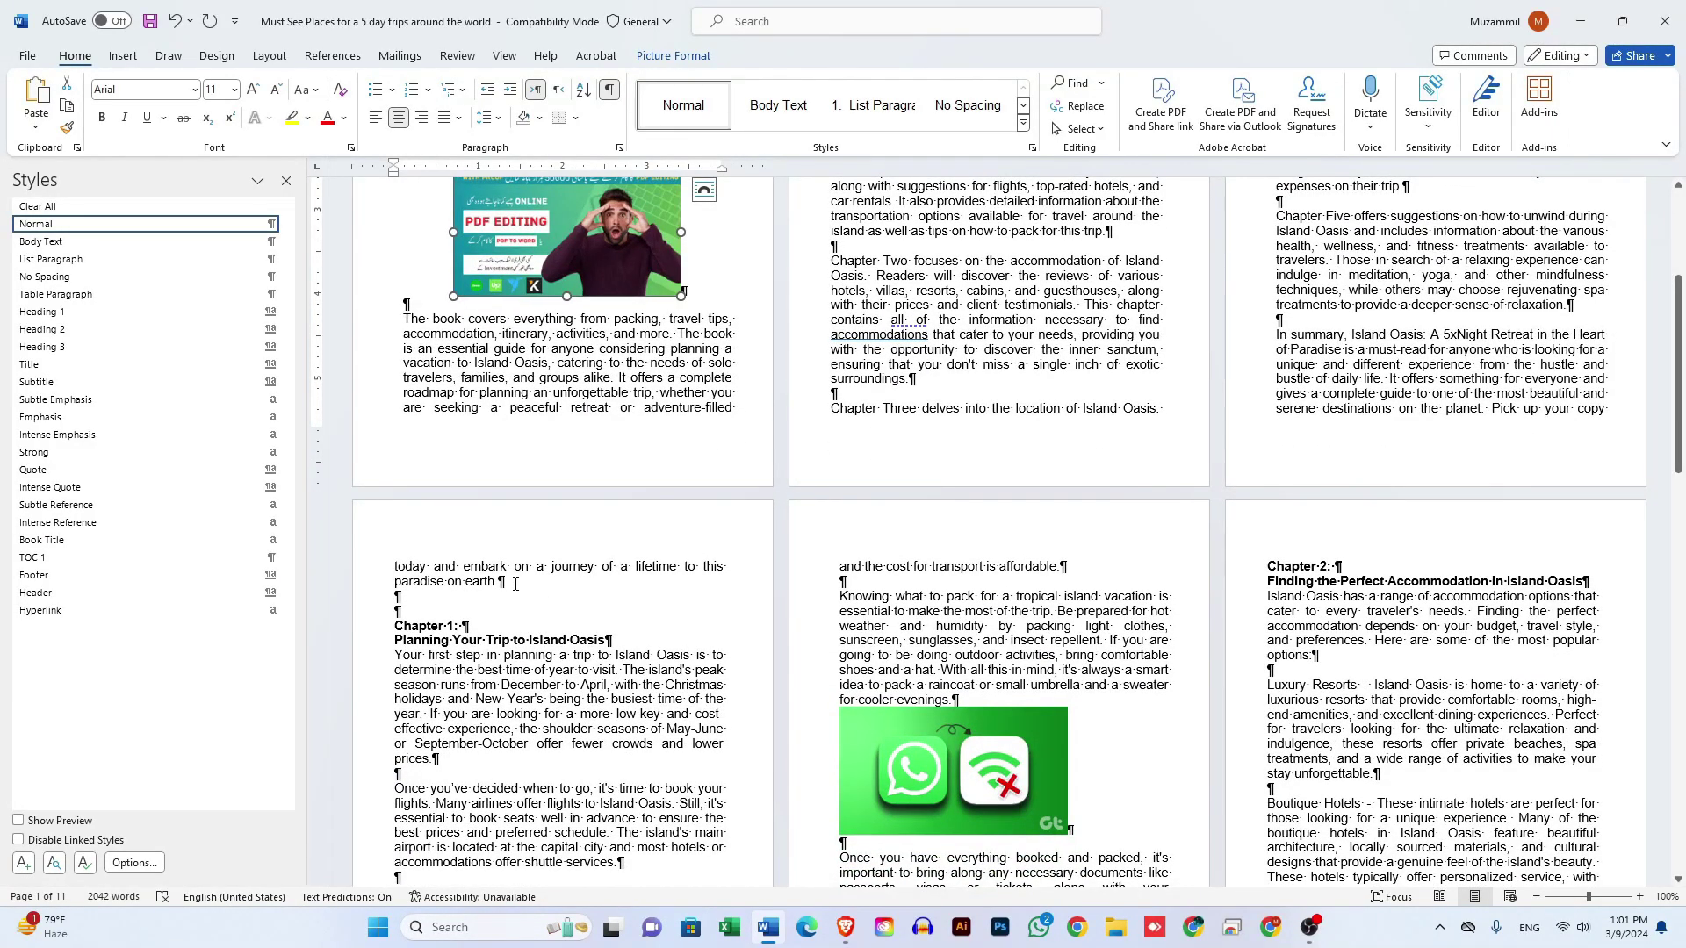
click(515, 583)
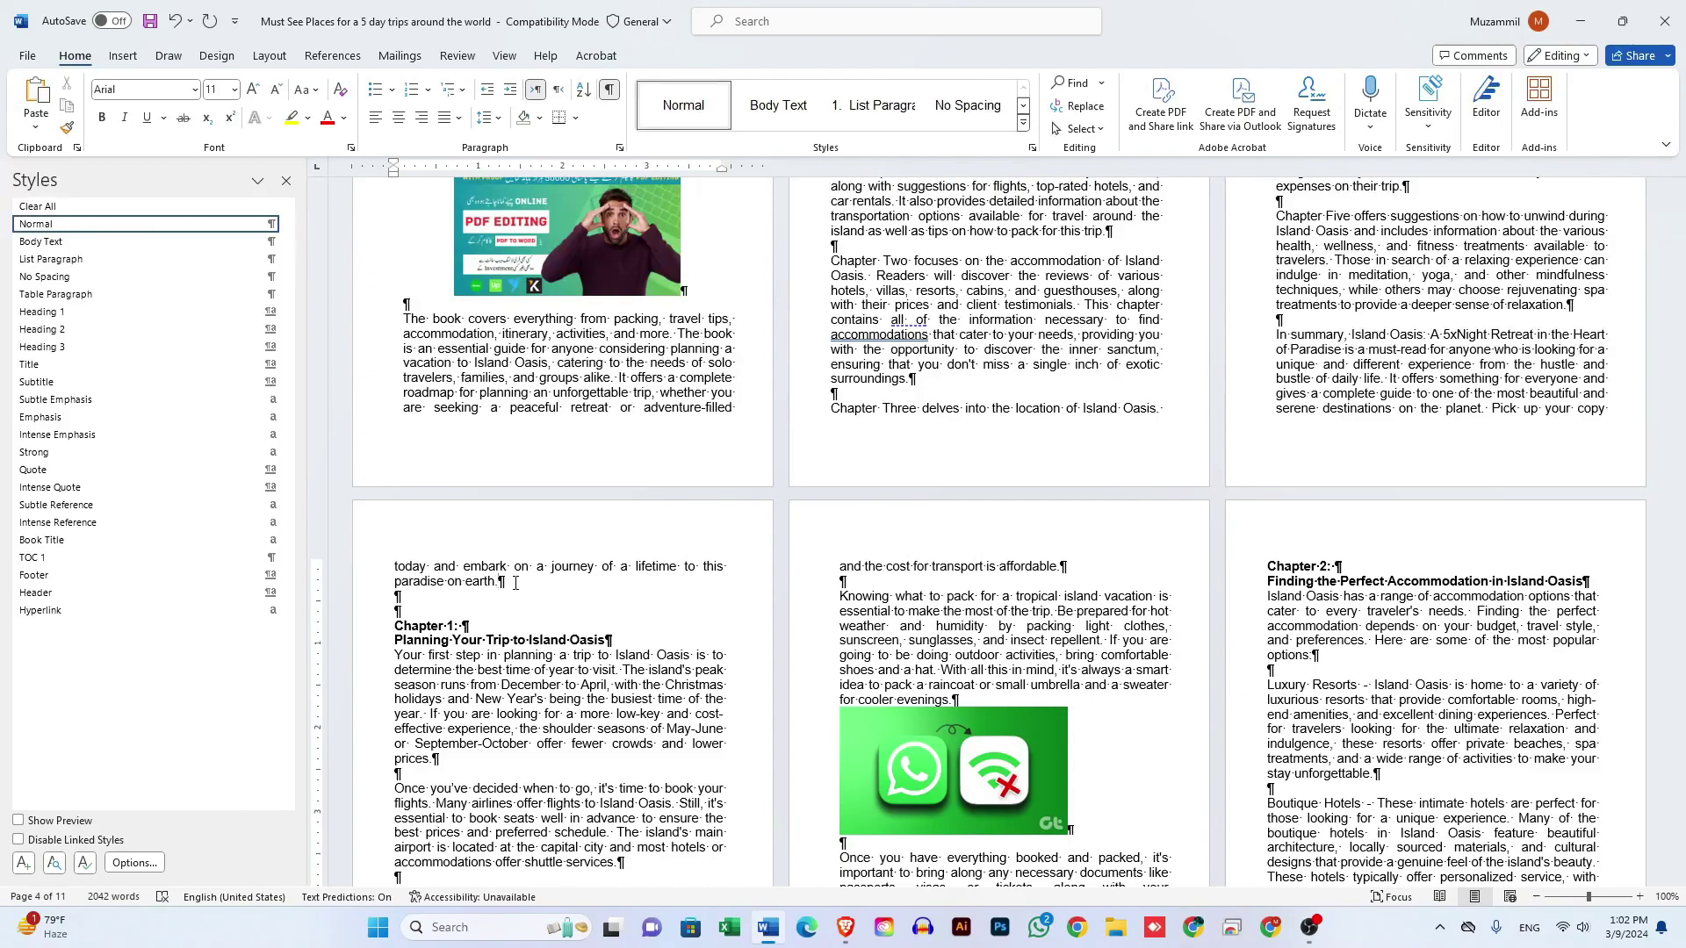
key(ctrl+Return)
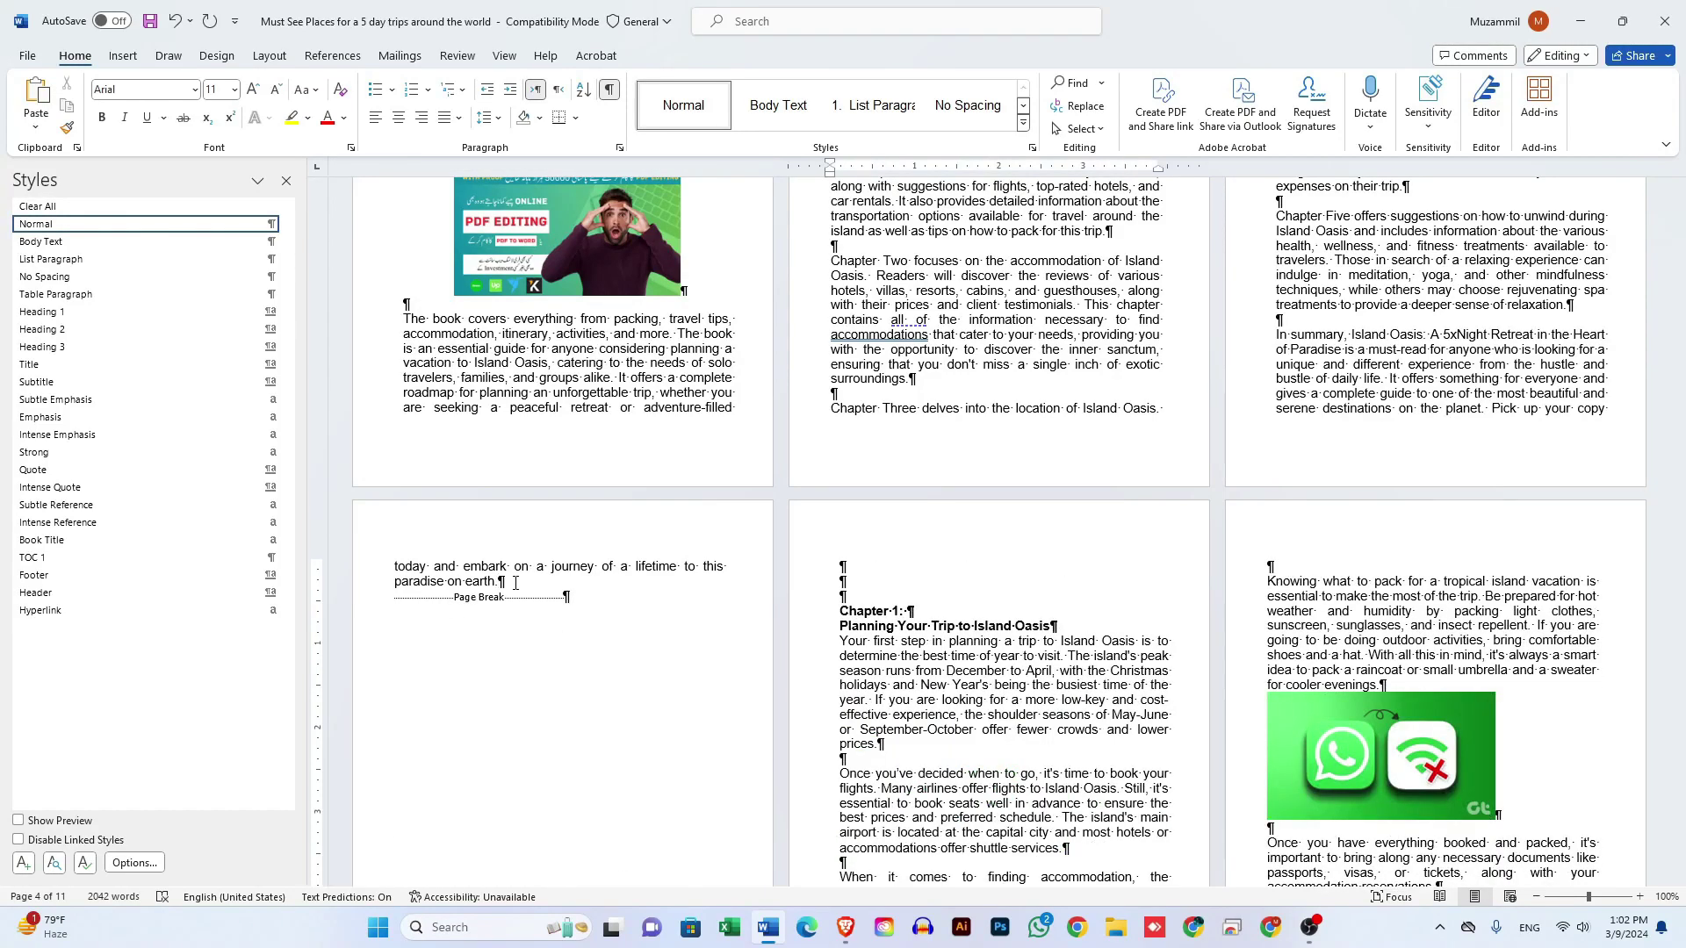
key(ctrl+z)
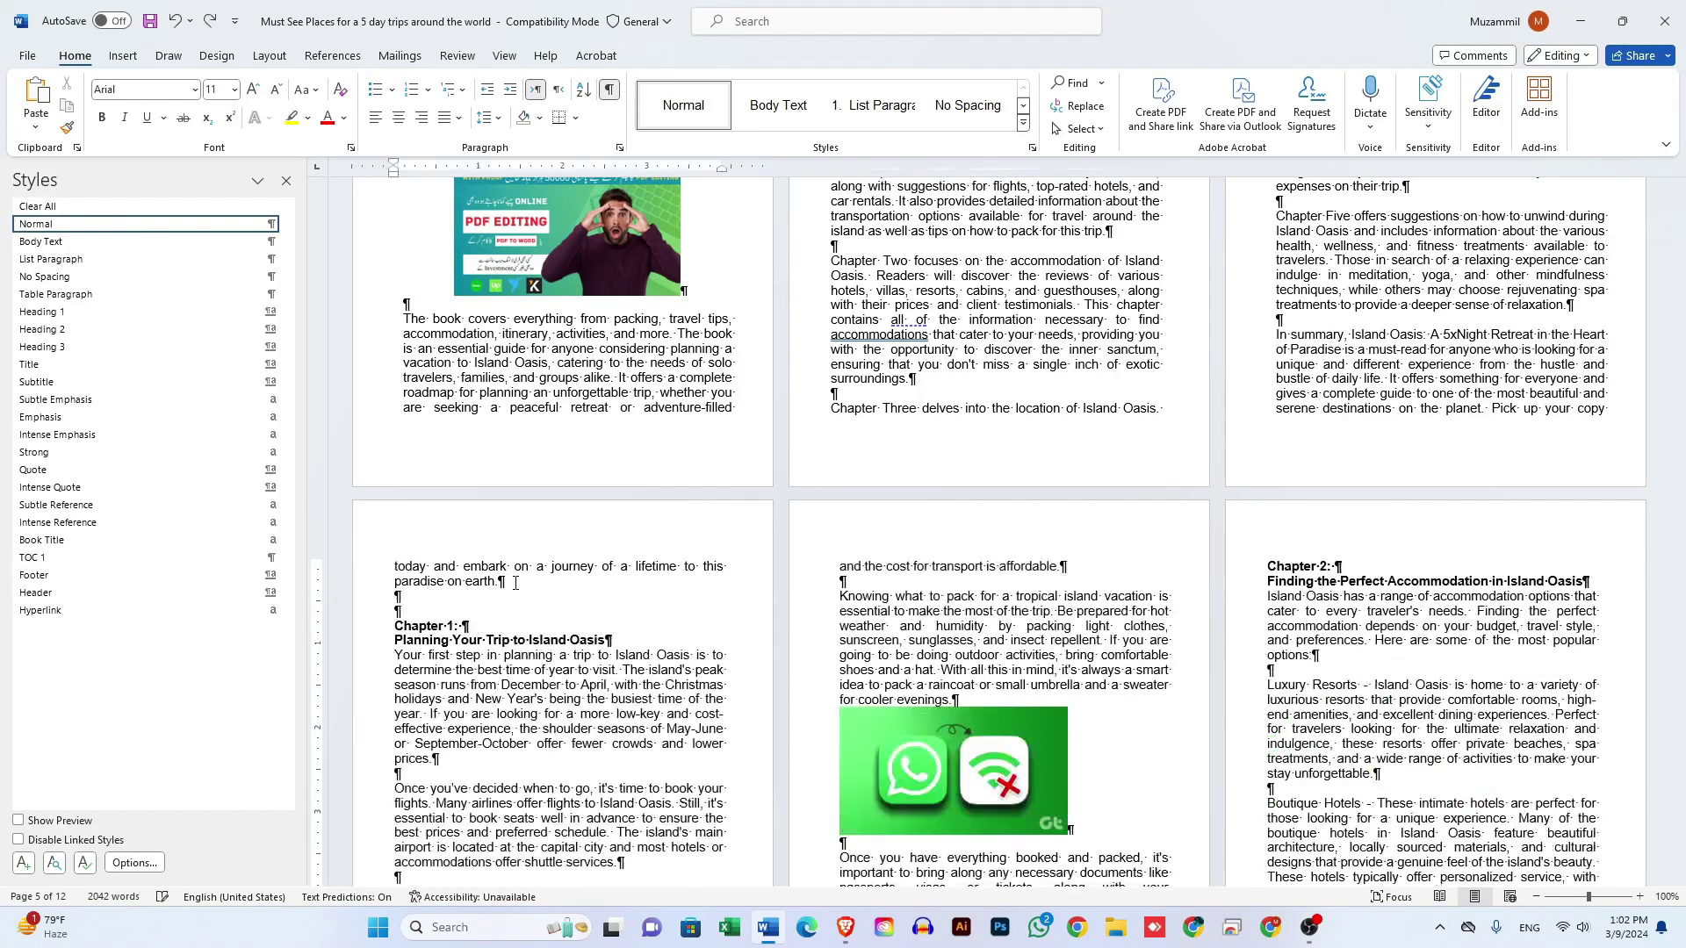
click(269, 55)
click(239, 83)
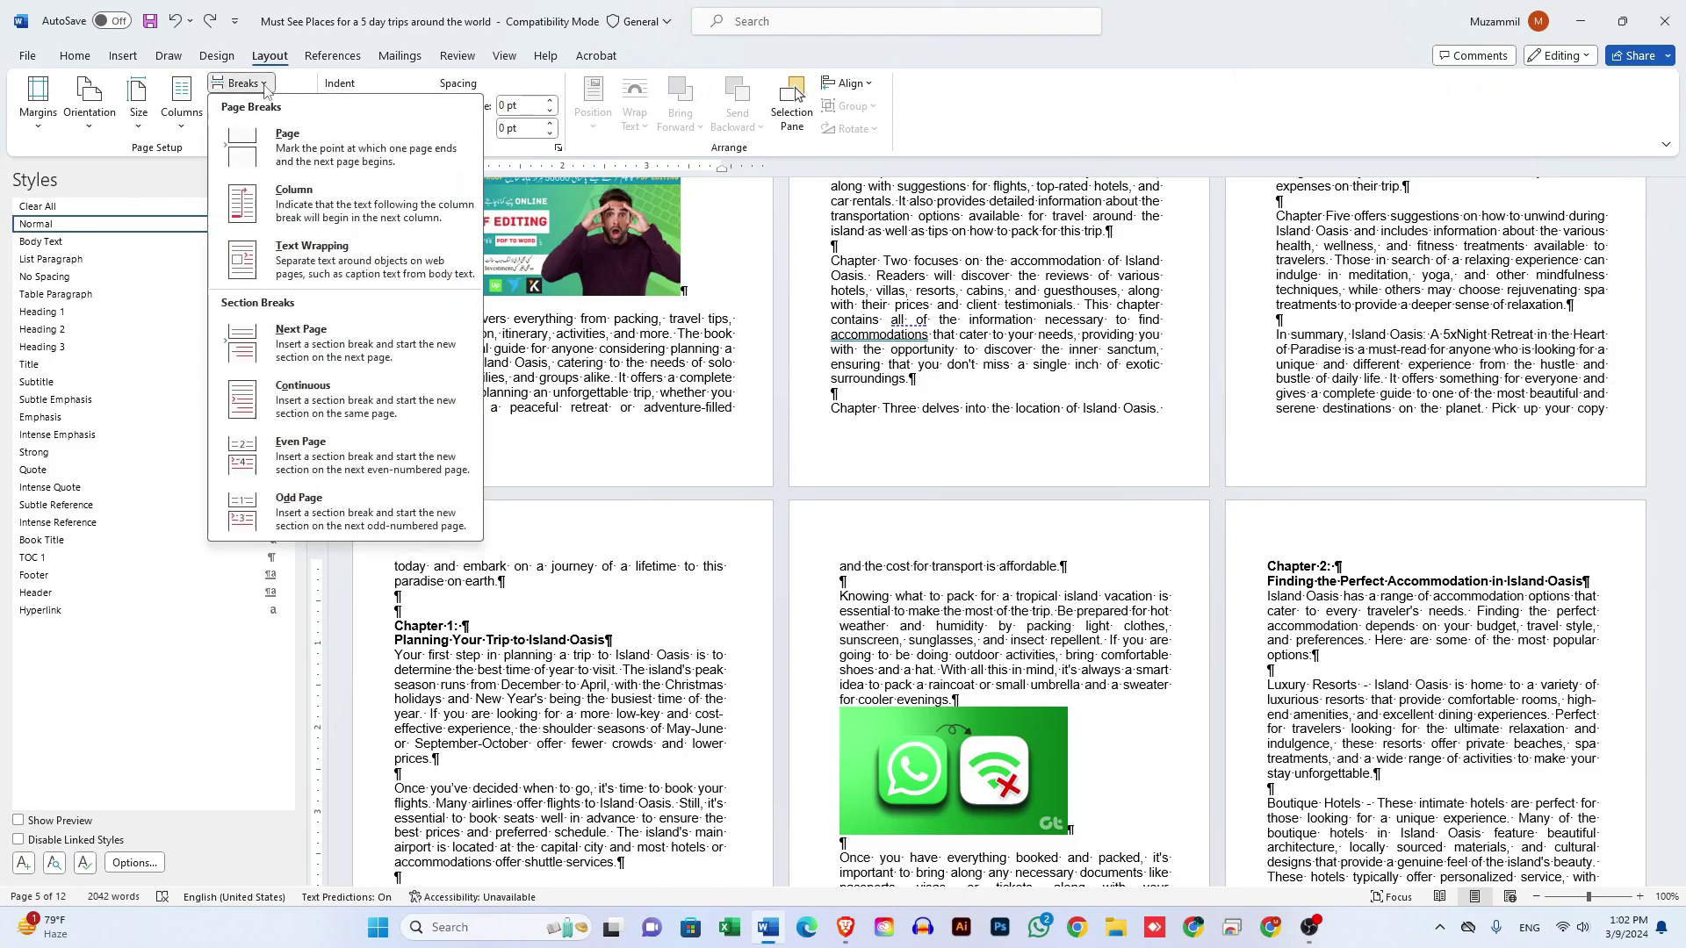
click(293, 143)
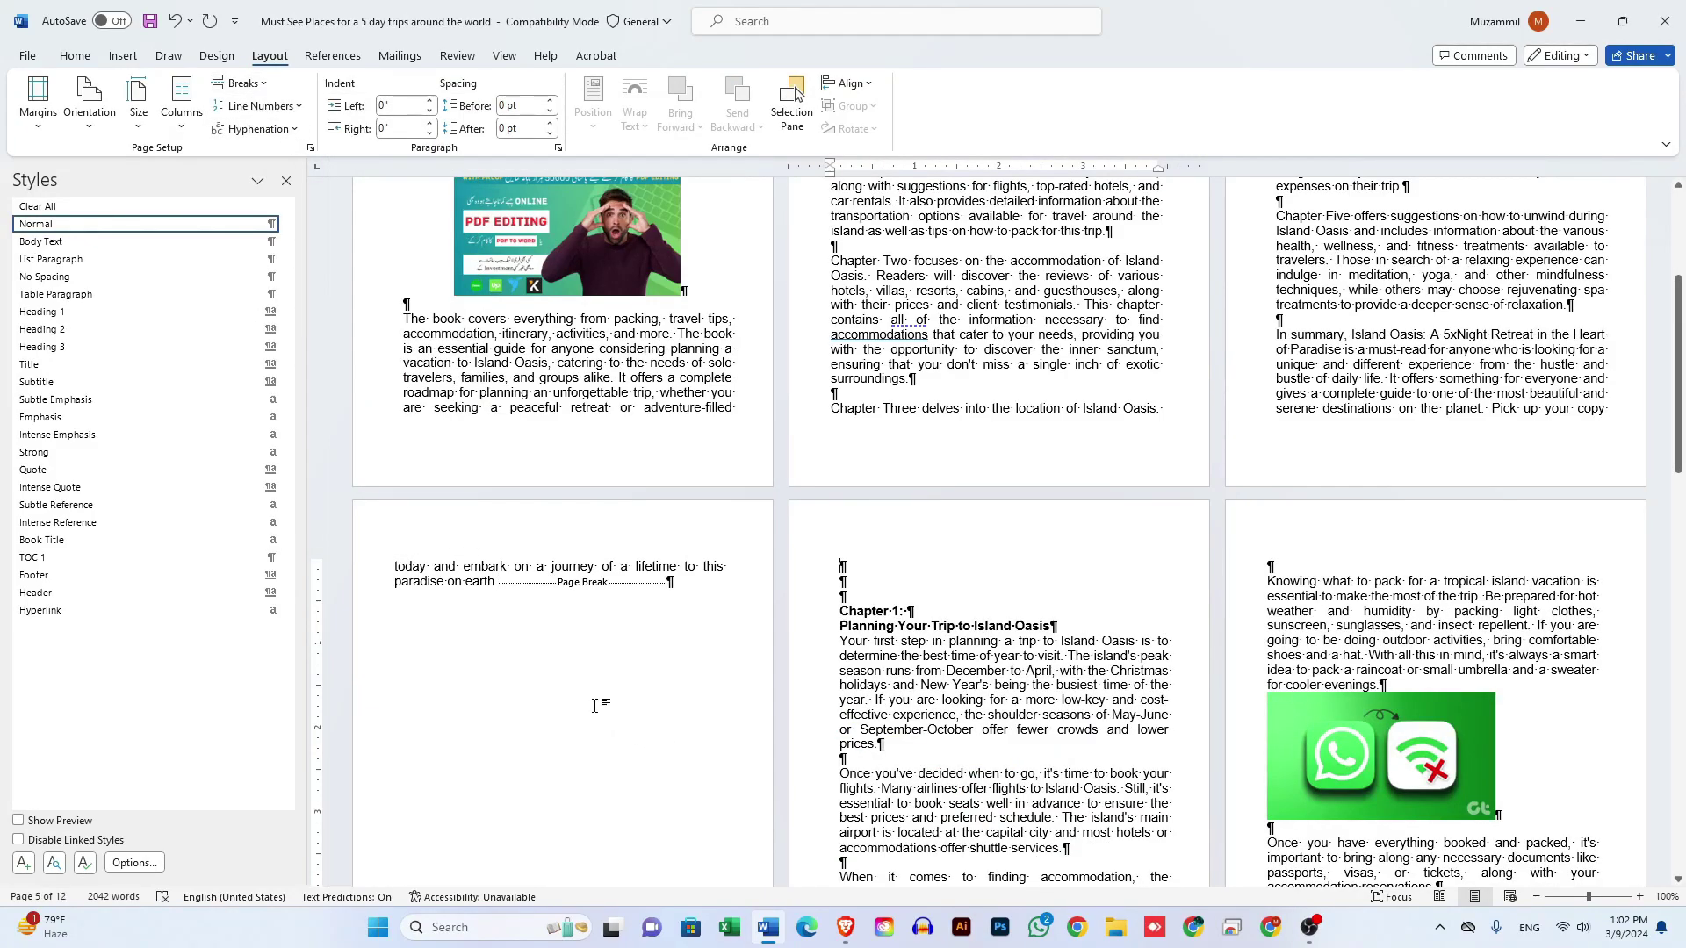
Step: Review the manuscript's layout from the title page through Chapter 4, checking the page break, chapter headings and pictures
scroll(926, 558, up, 5)
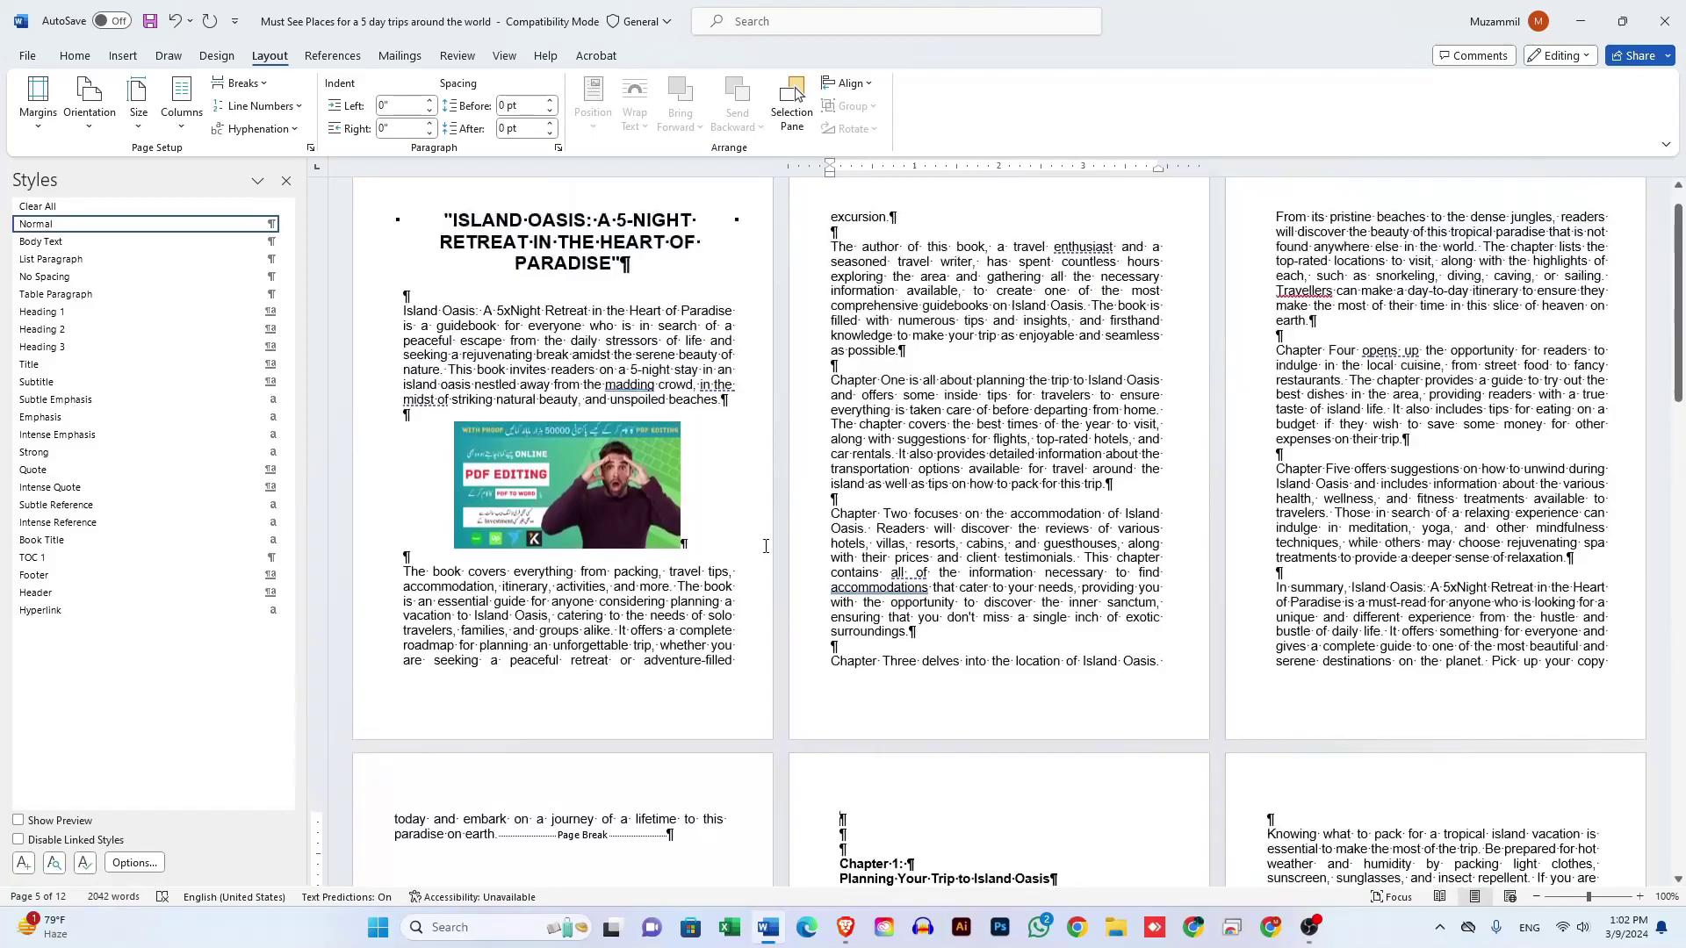
scroll(777, 533, down, 10)
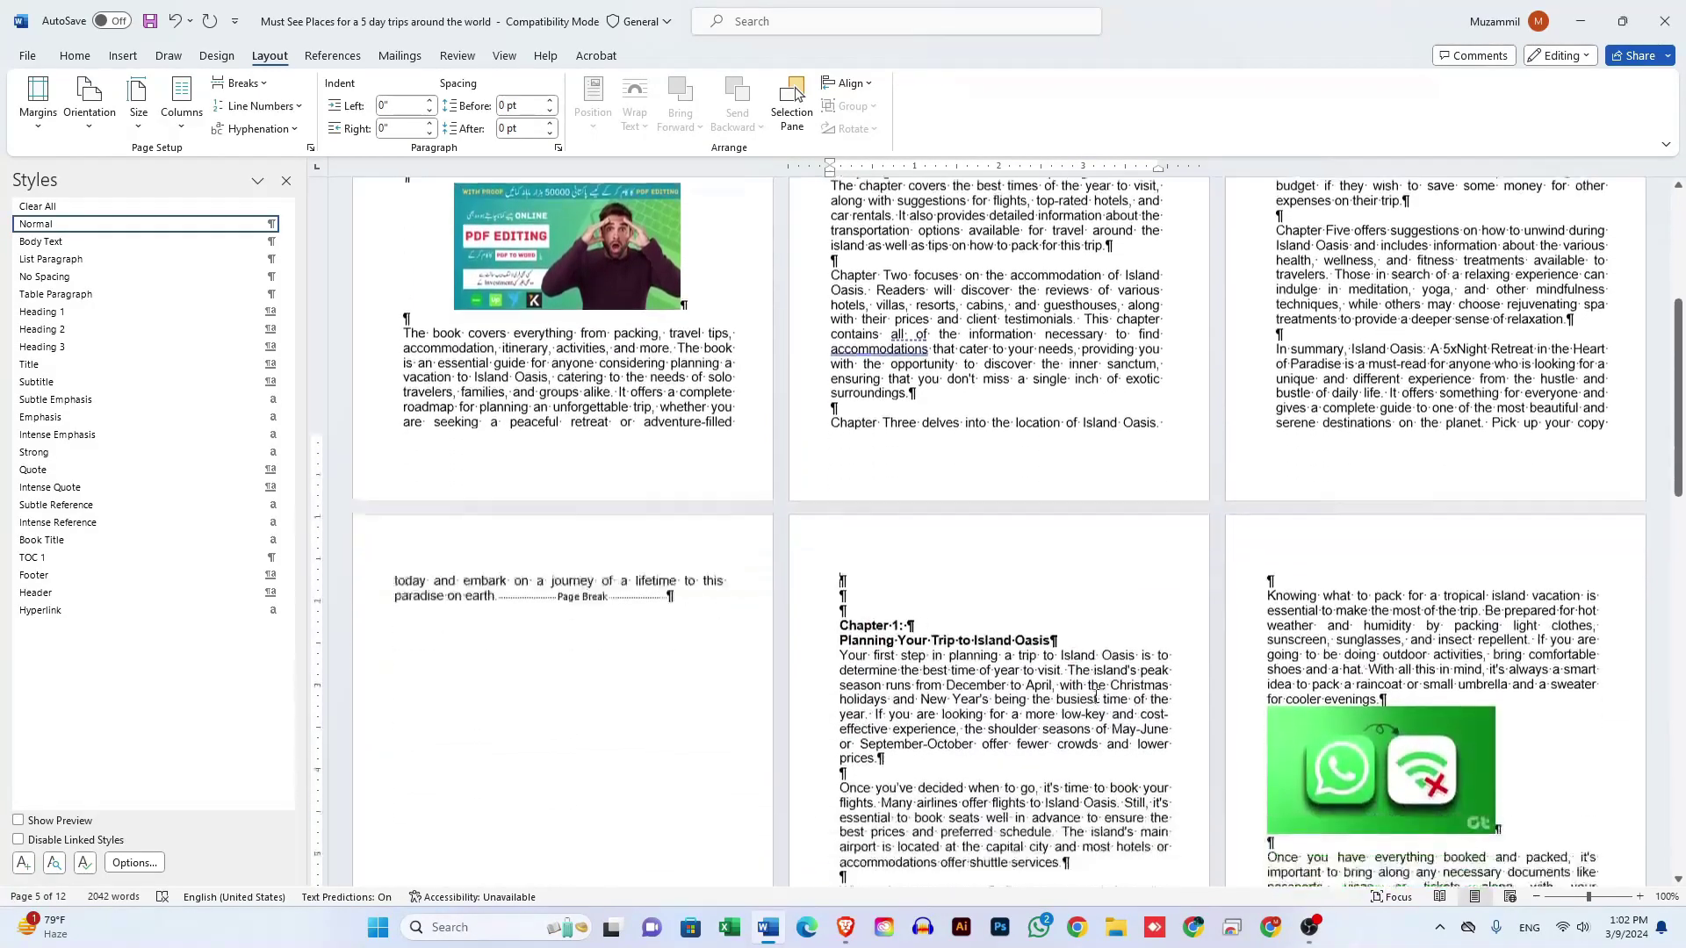
scroll(1104, 695, down, 3)
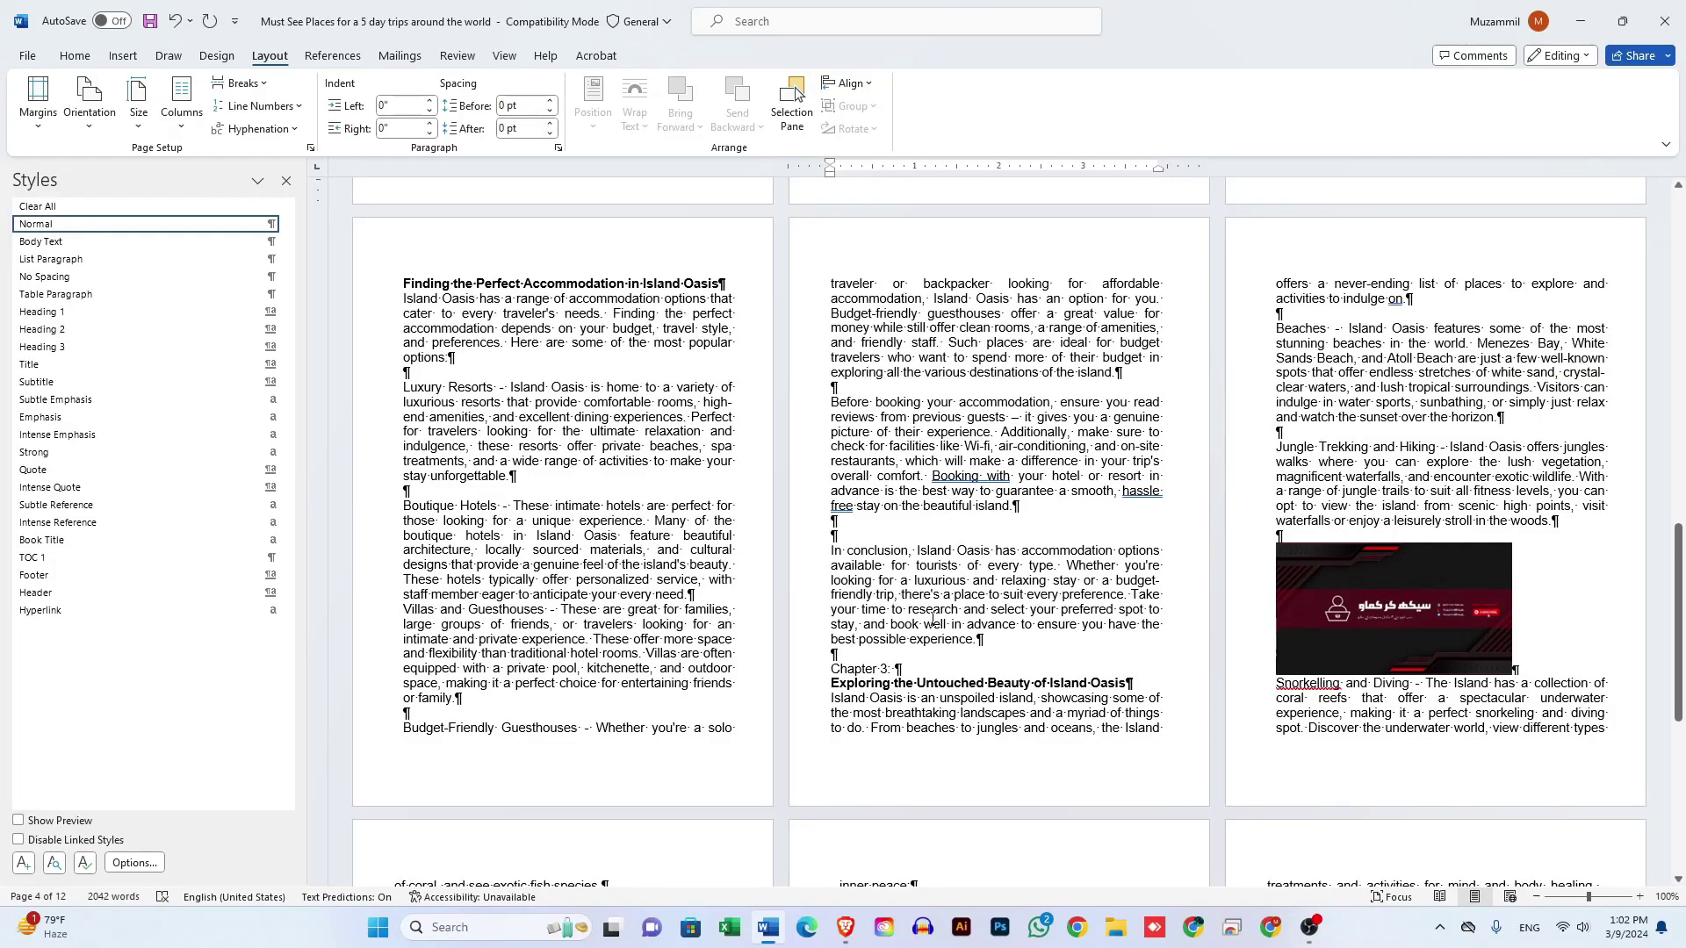
scroll(932, 617, down, 2)
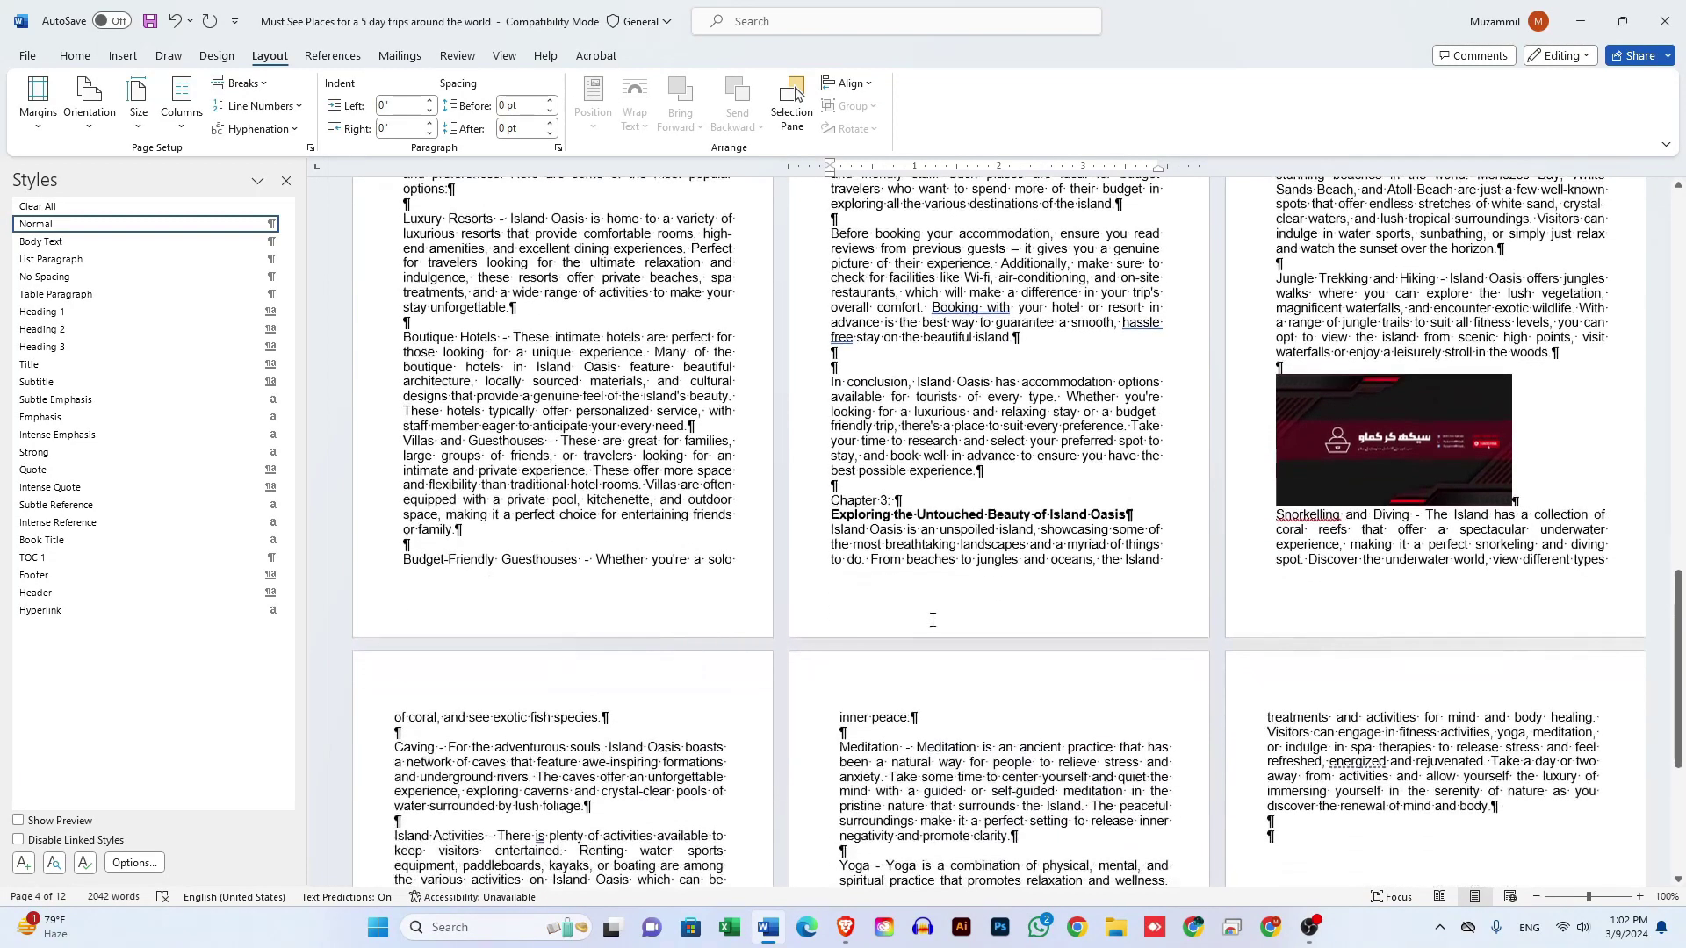
scroll(932, 620, down, 4)
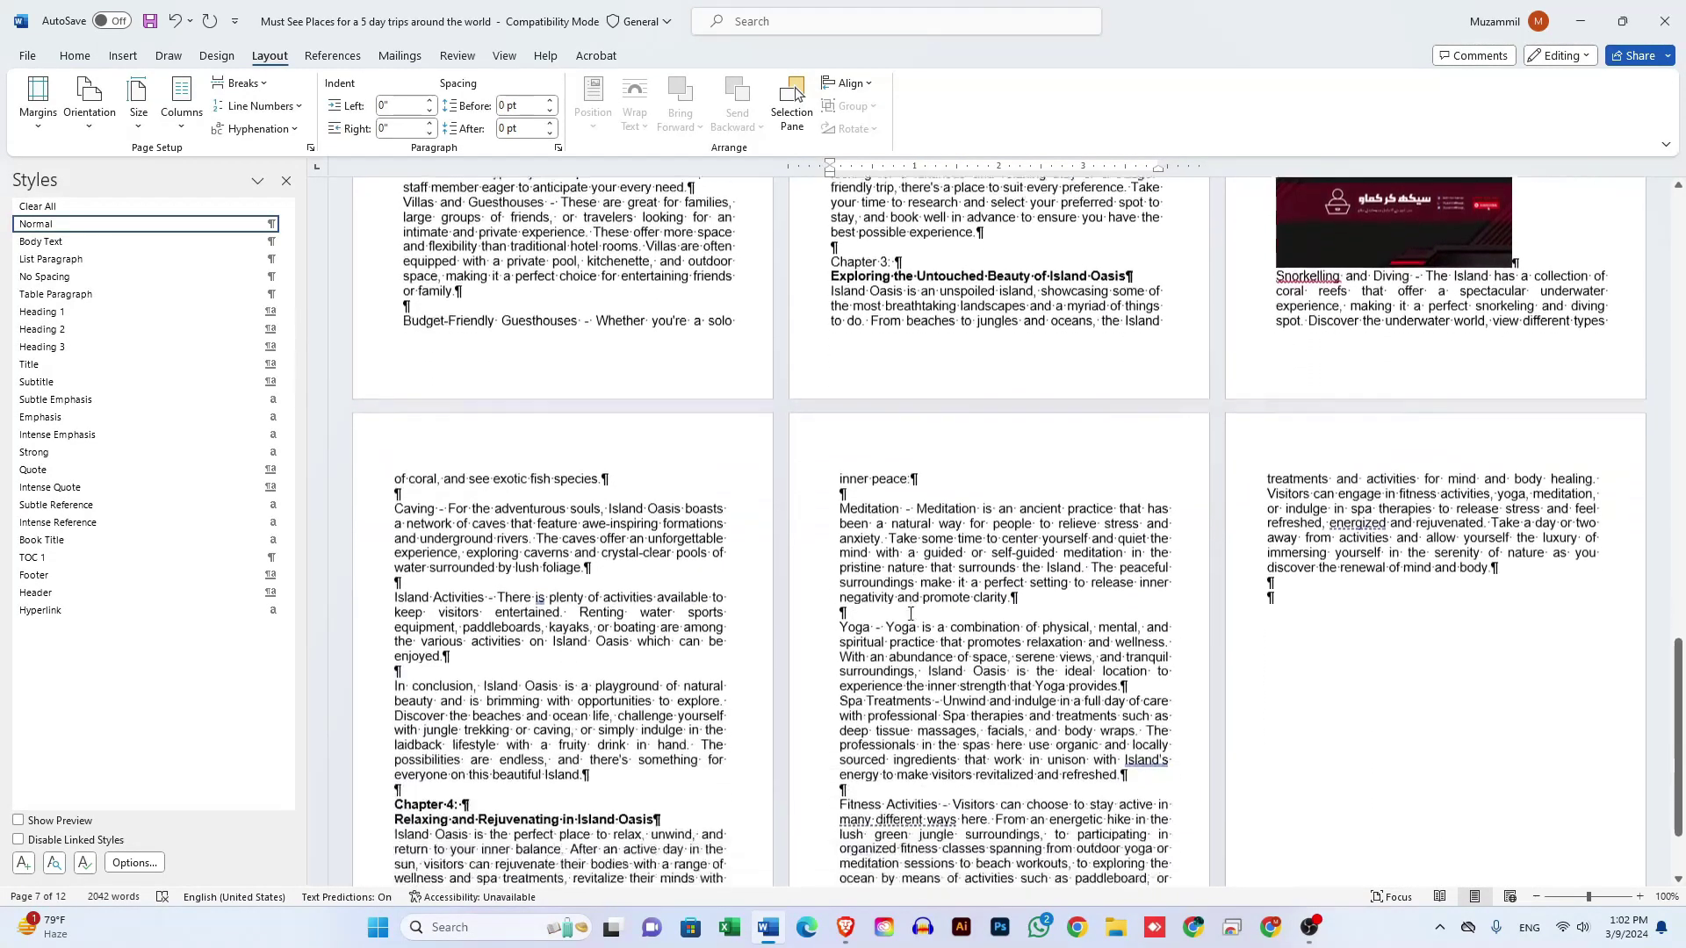
scroll(910, 613, up, 15)
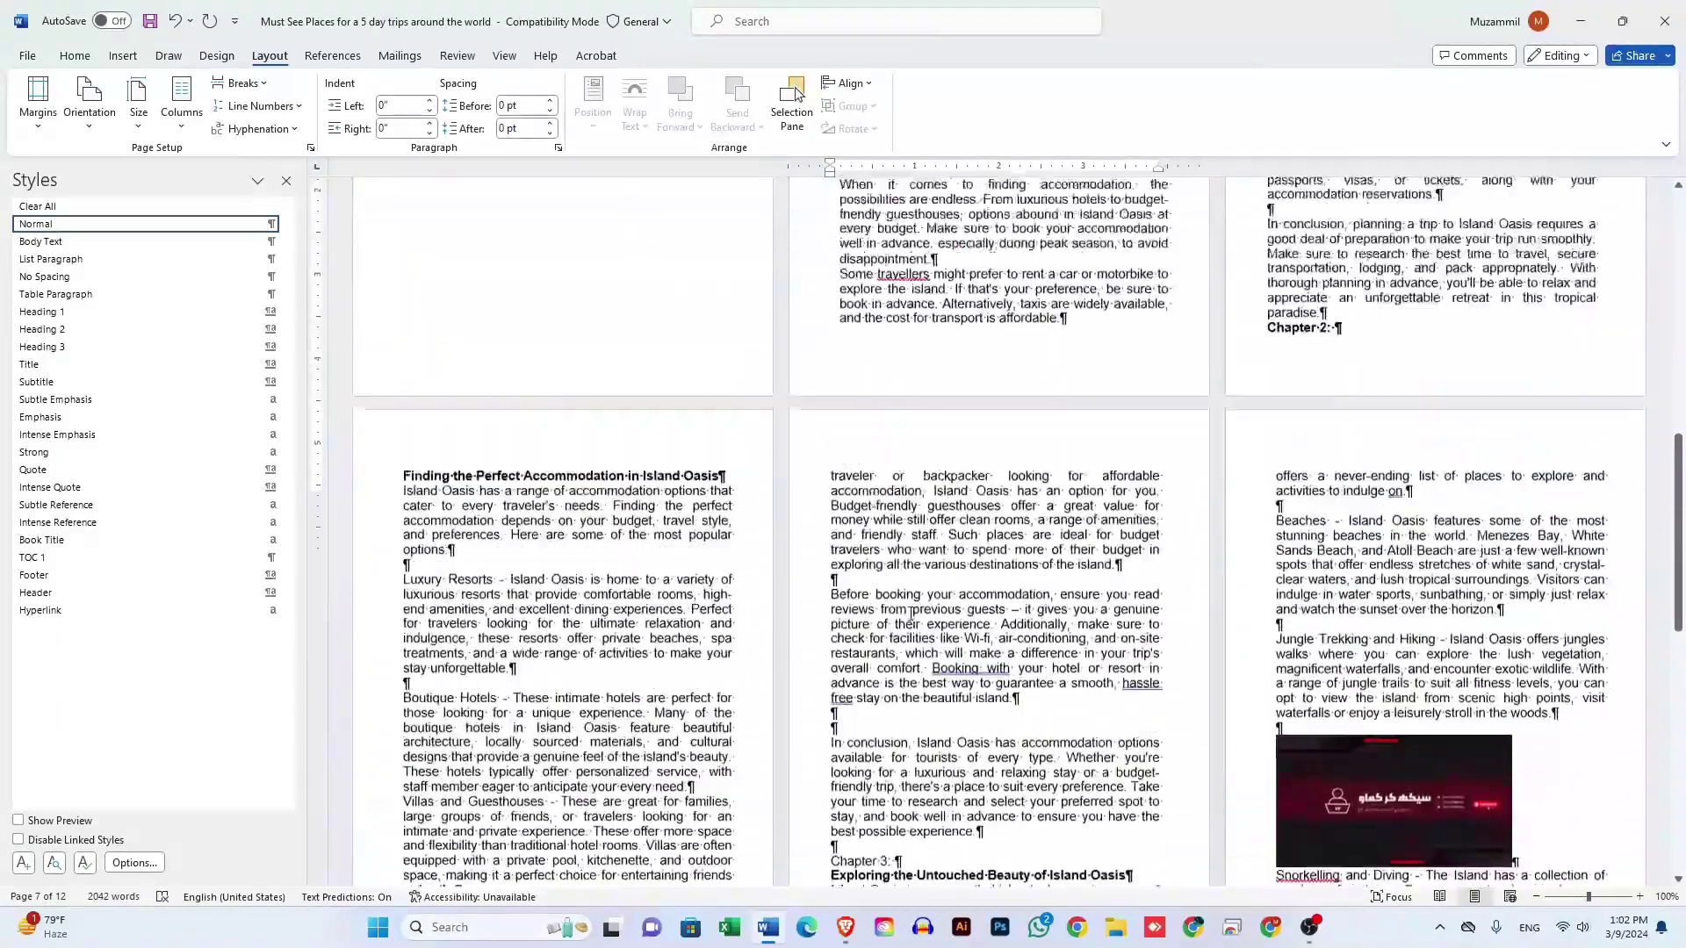
scroll(911, 611, up, 1)
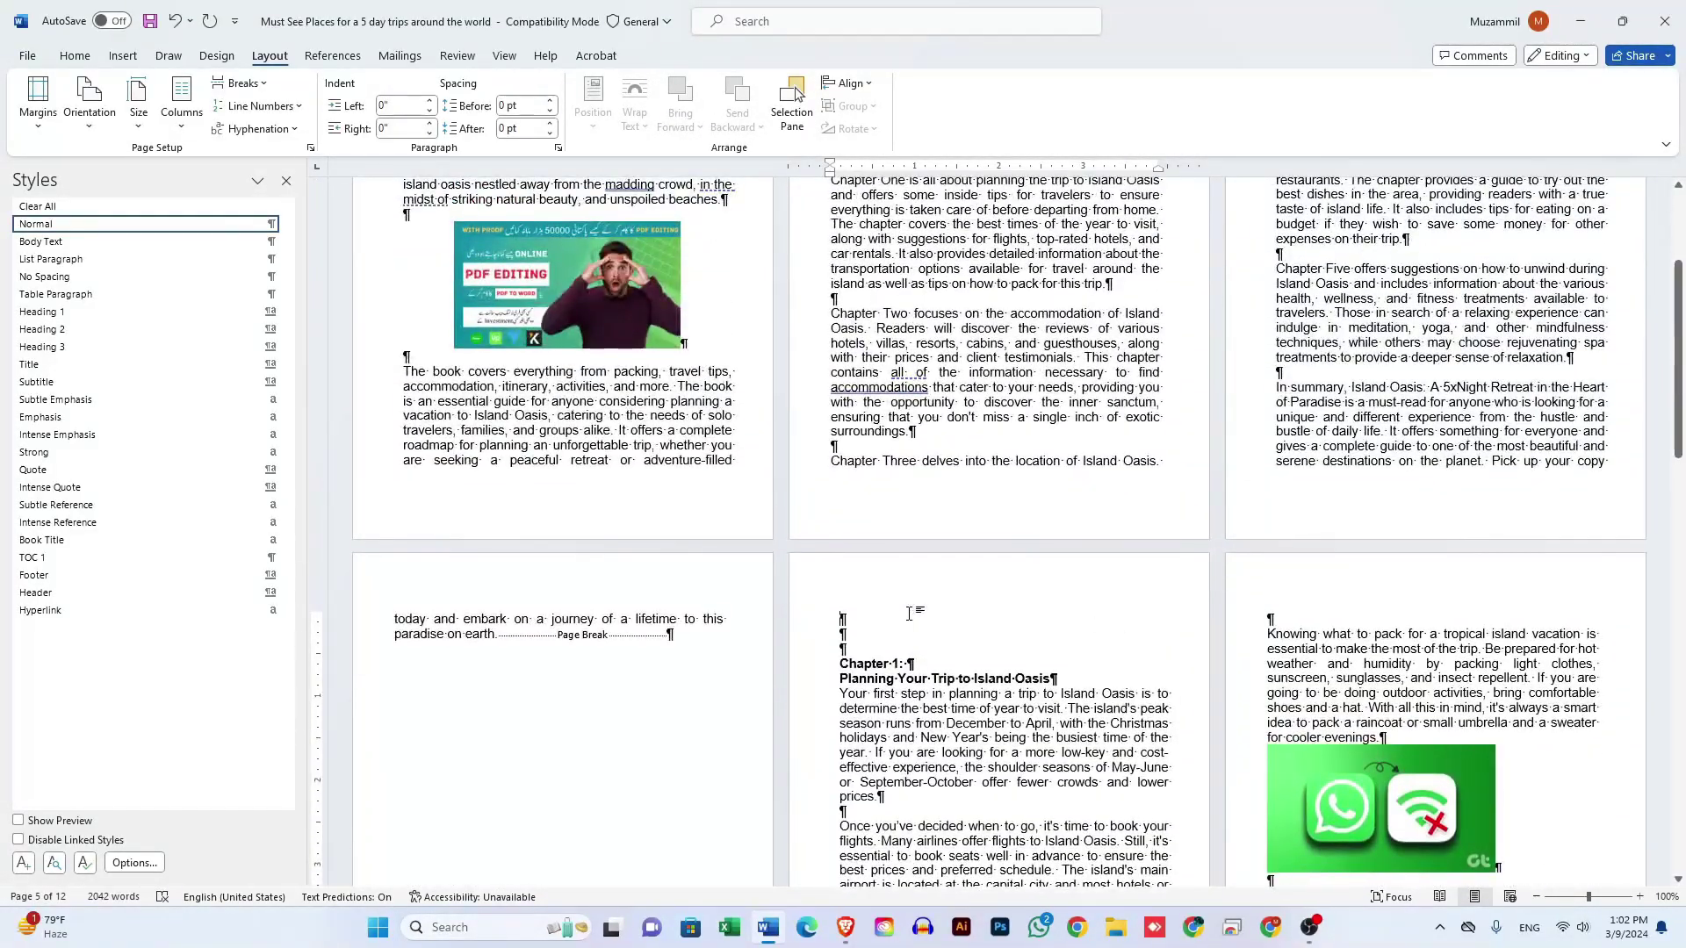
scroll(908, 613, up, 3)
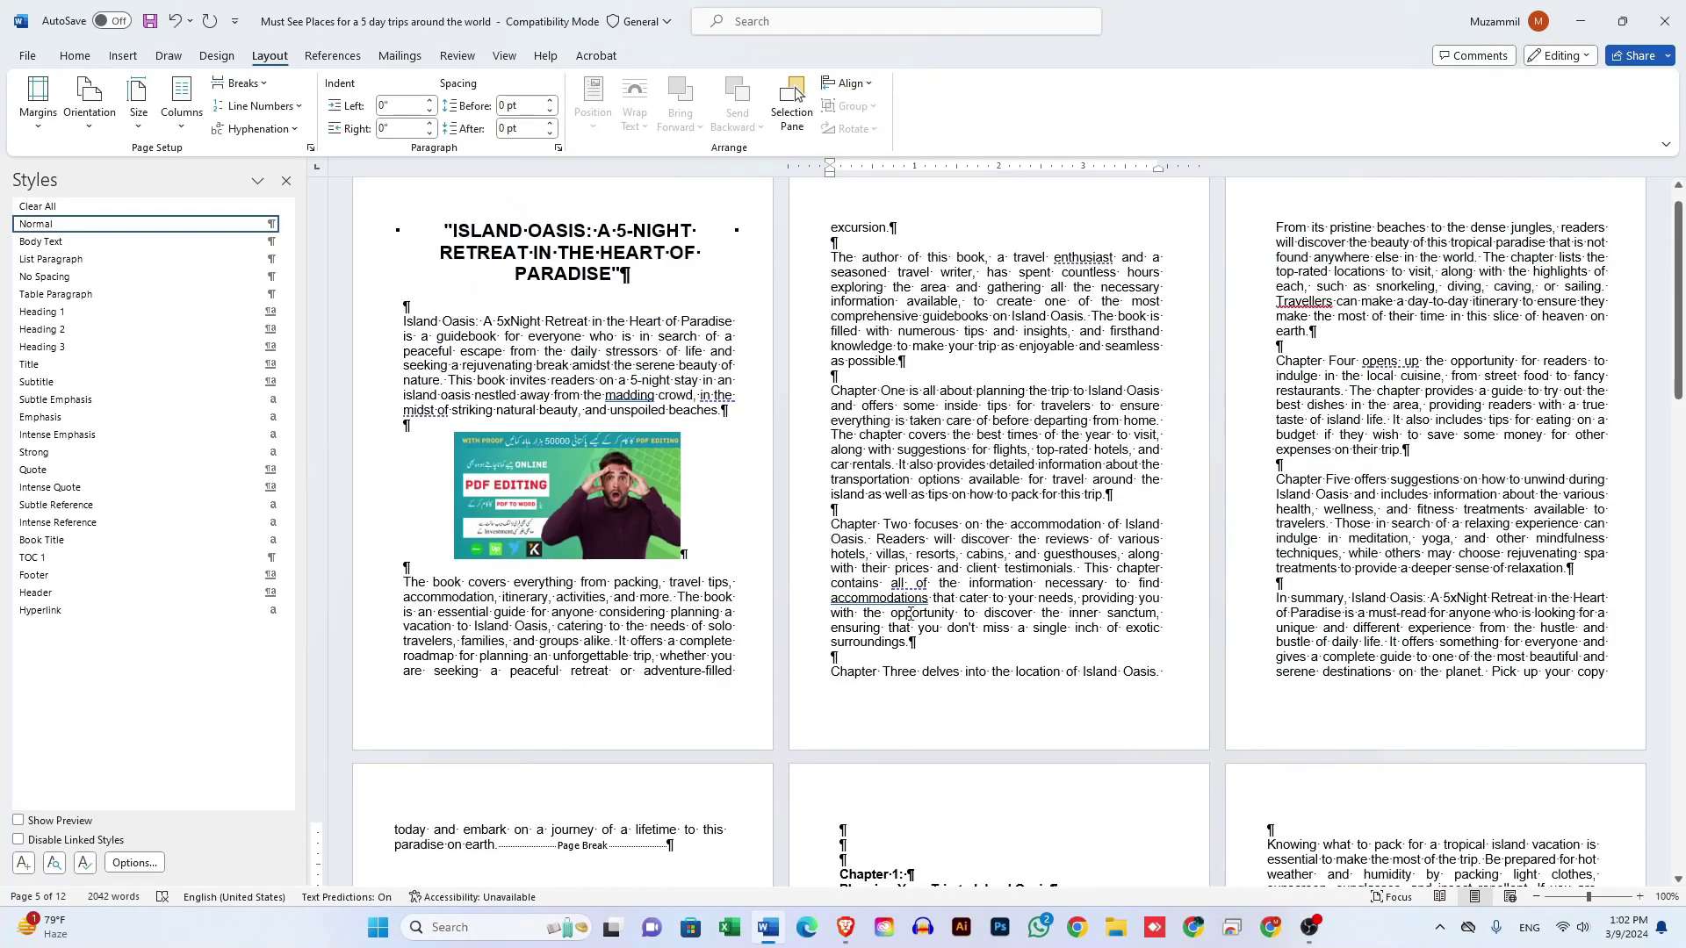
scroll(910, 613, down, 1)
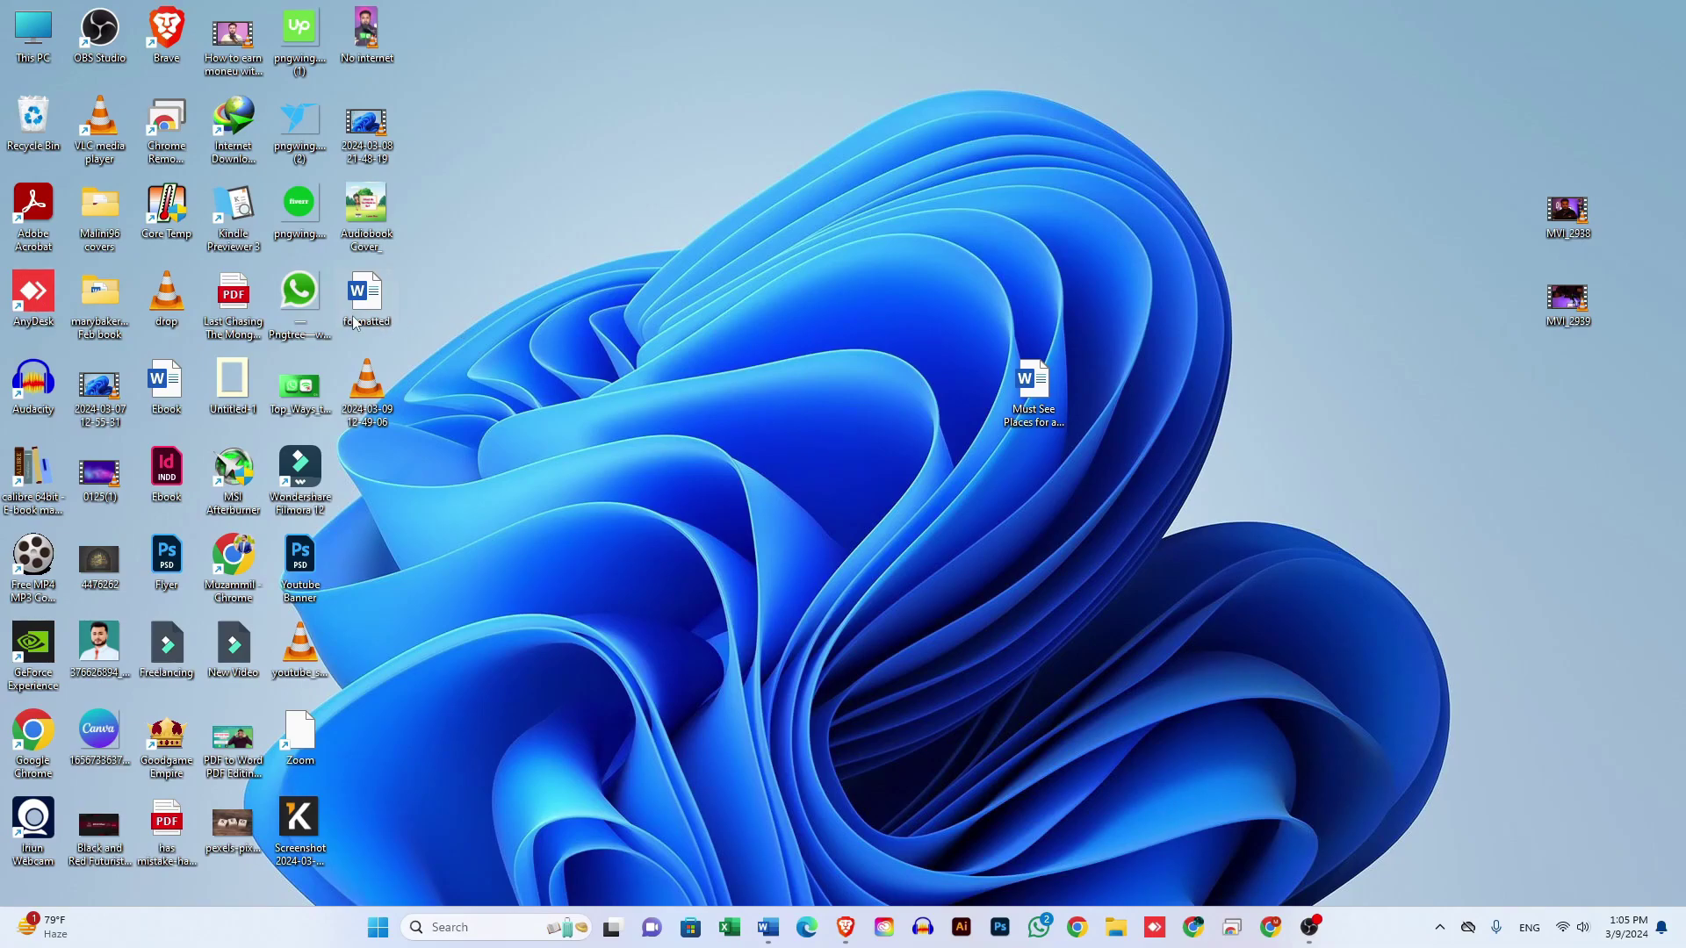
Step: Switch to calibre in a maximized window and add the "formatted" Word document from the Desktop to the library
double_click(26, 497)
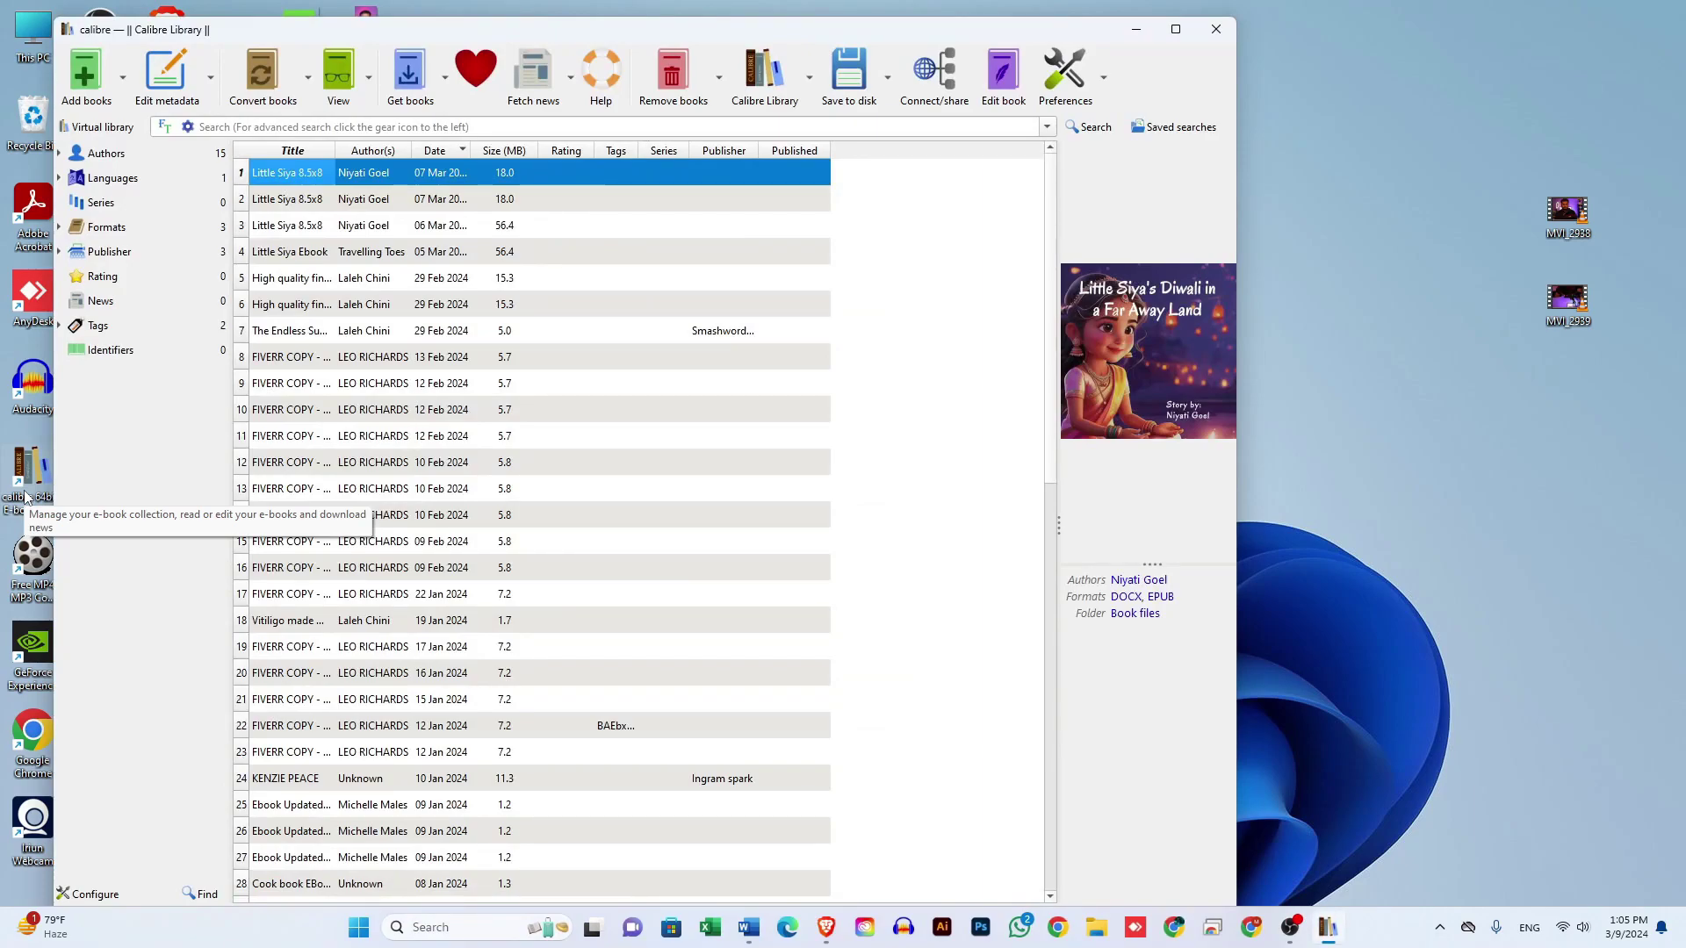
click(1175, 29)
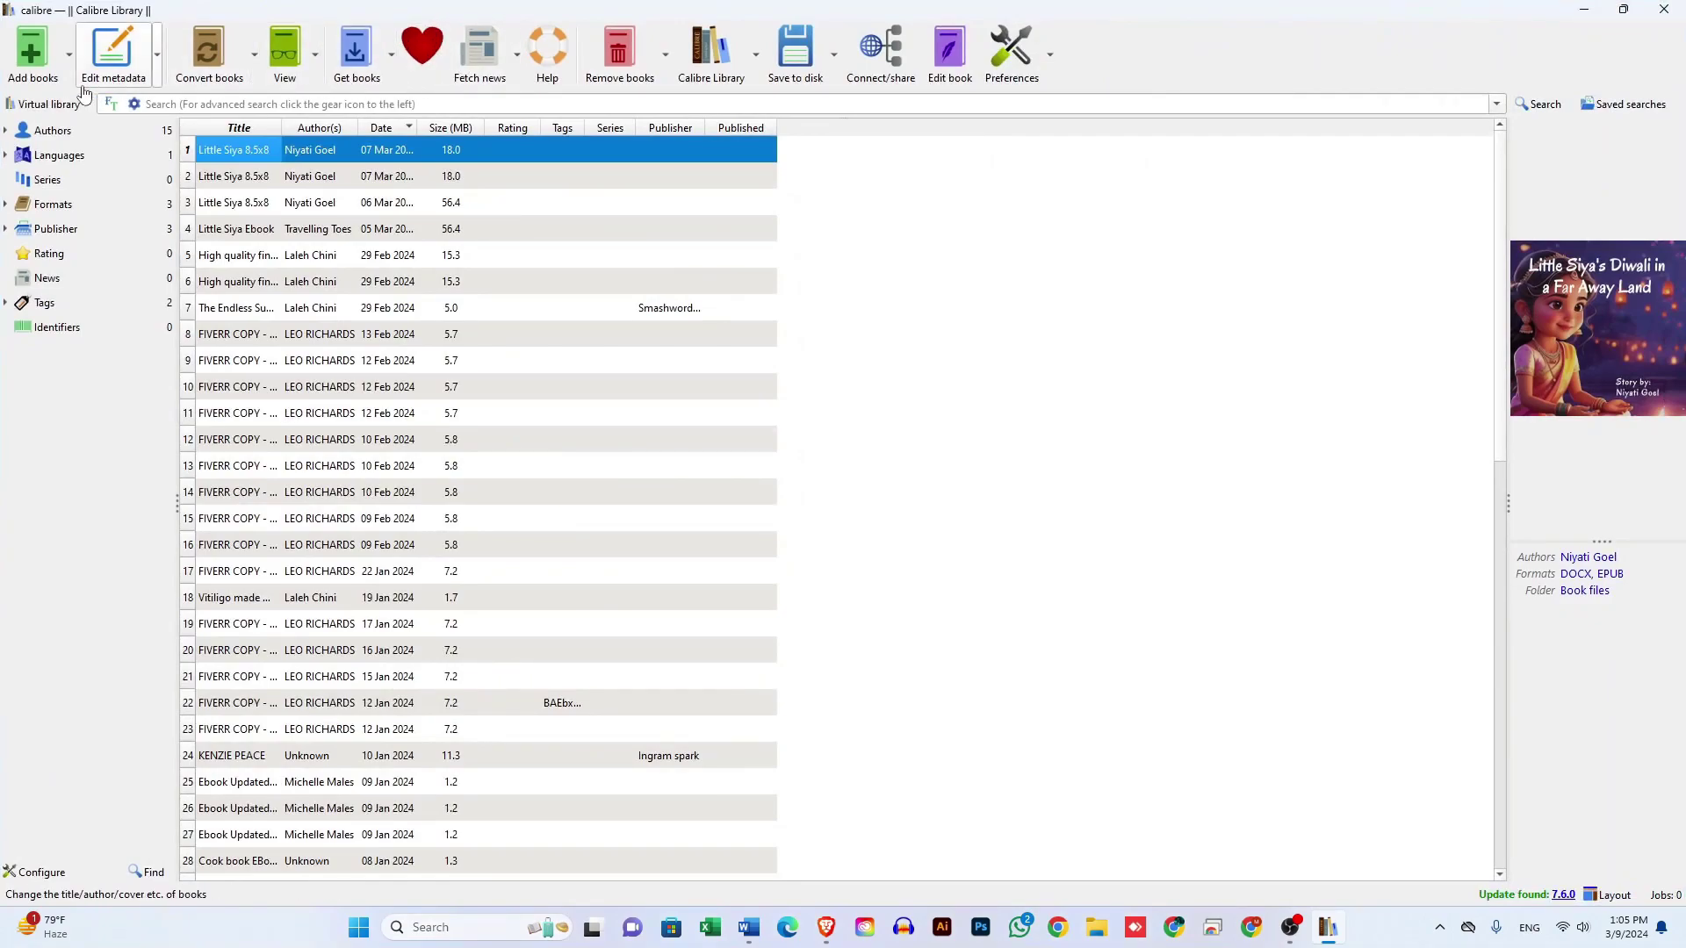
click(35, 61)
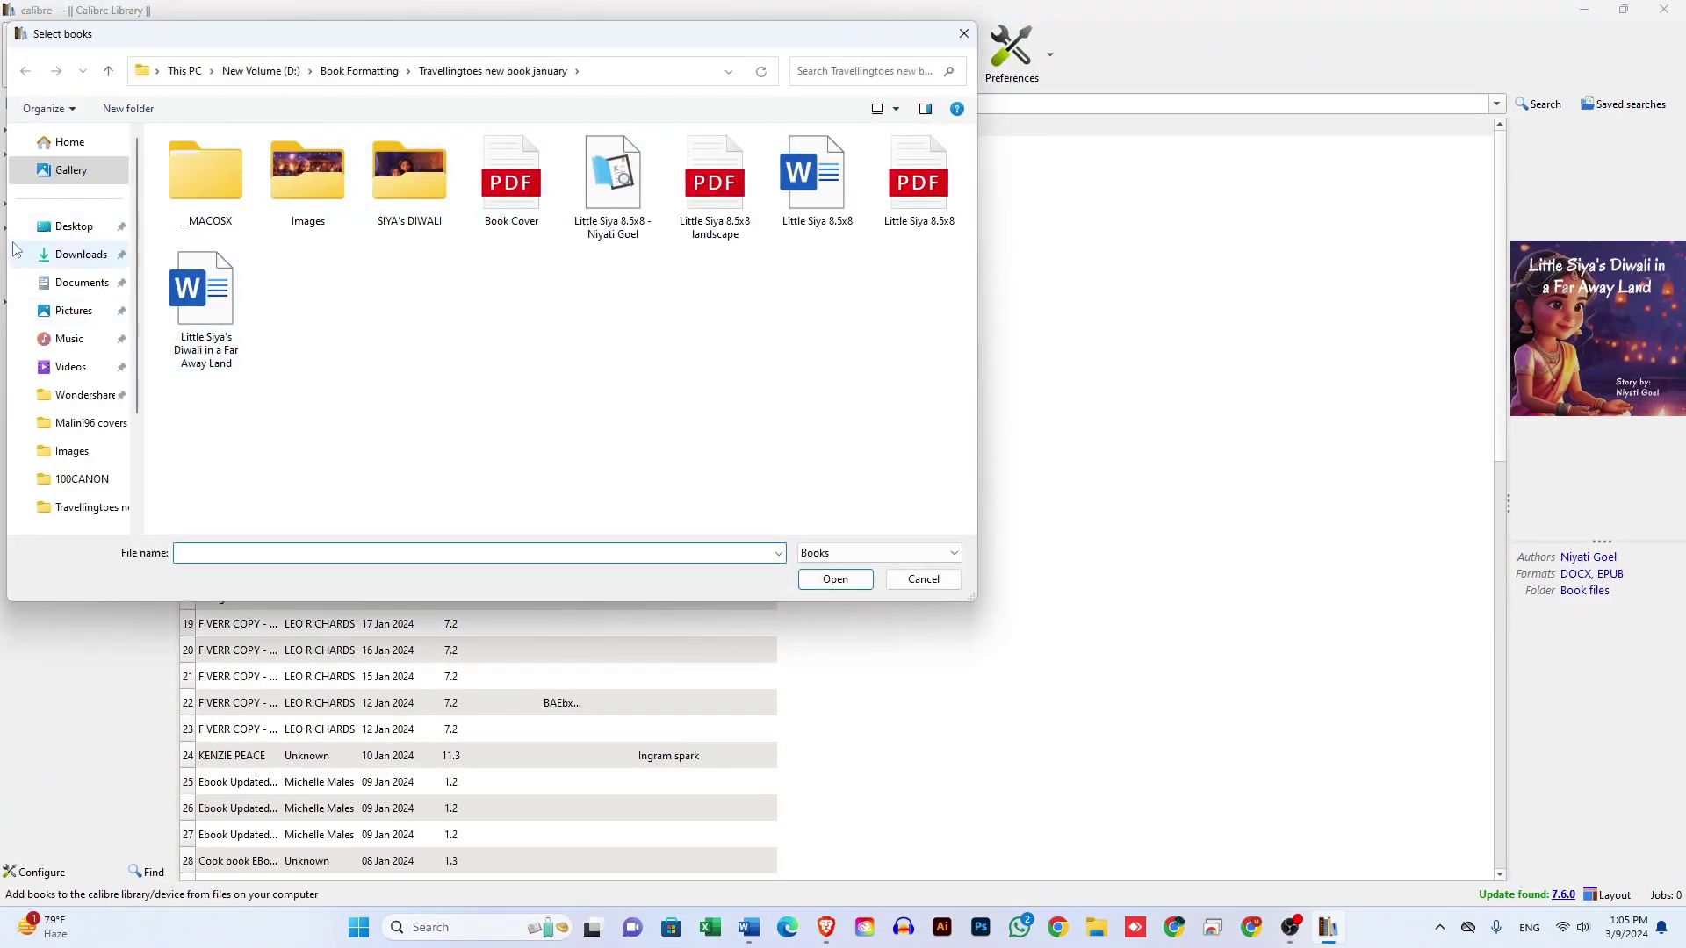
click(77, 228)
click(501, 209)
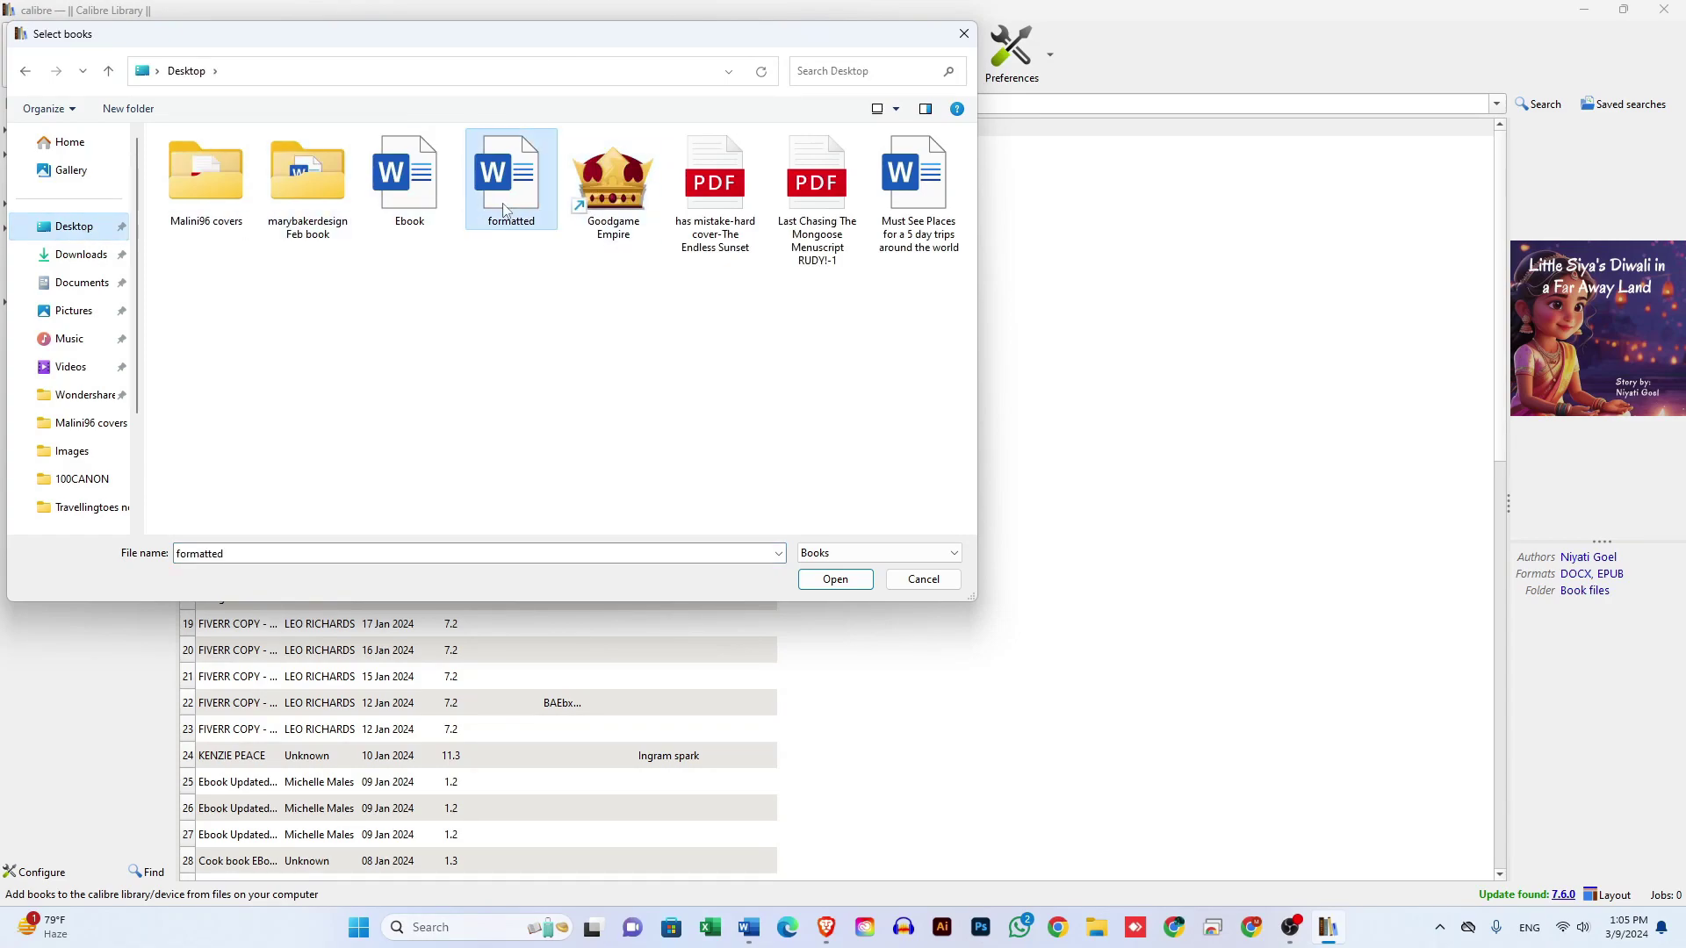
click(839, 580)
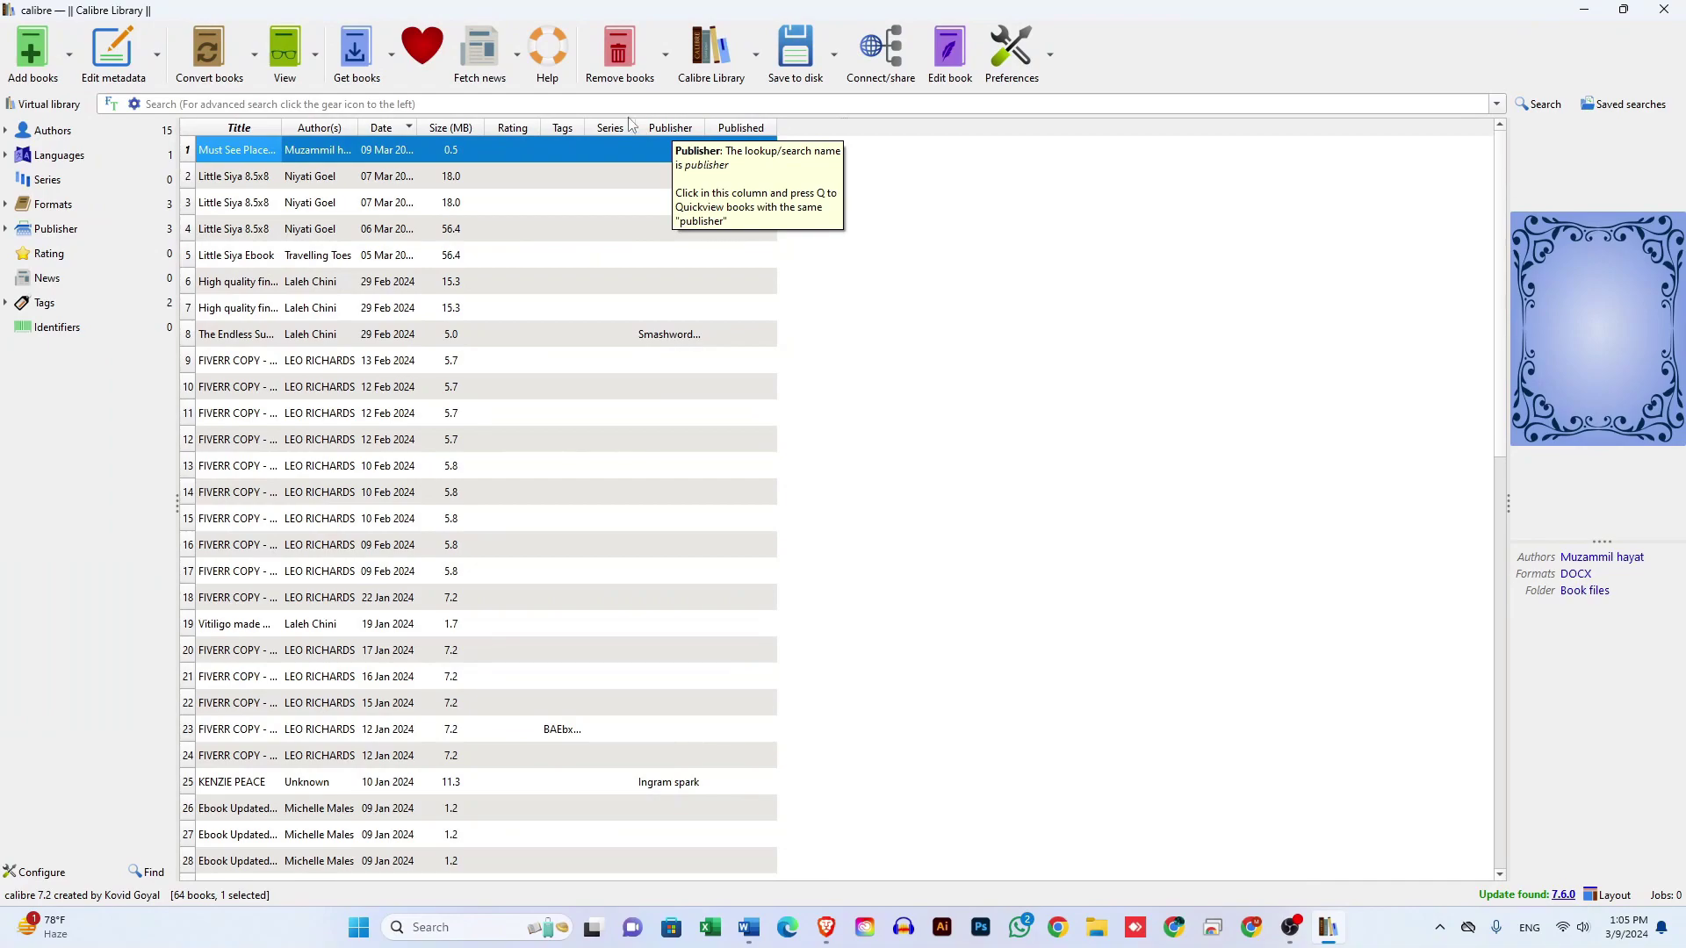
Step: Open the conversion settings for the newly added book and check its title and author metadata
click(224, 81)
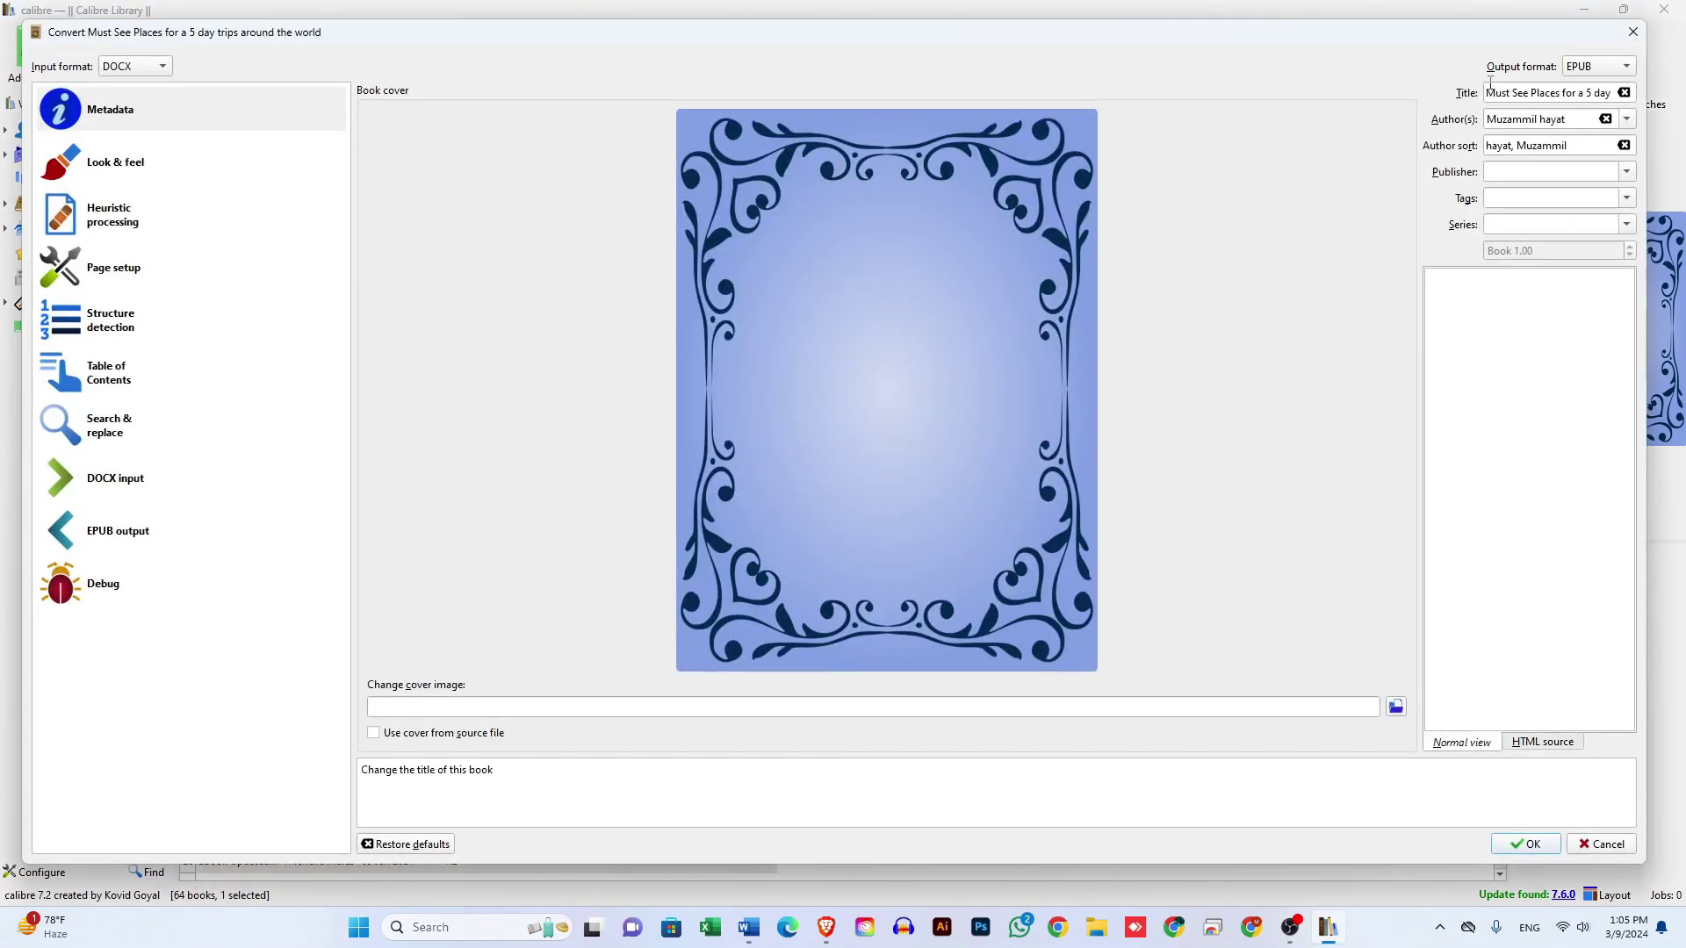
drag(1488, 87, 1618, 94)
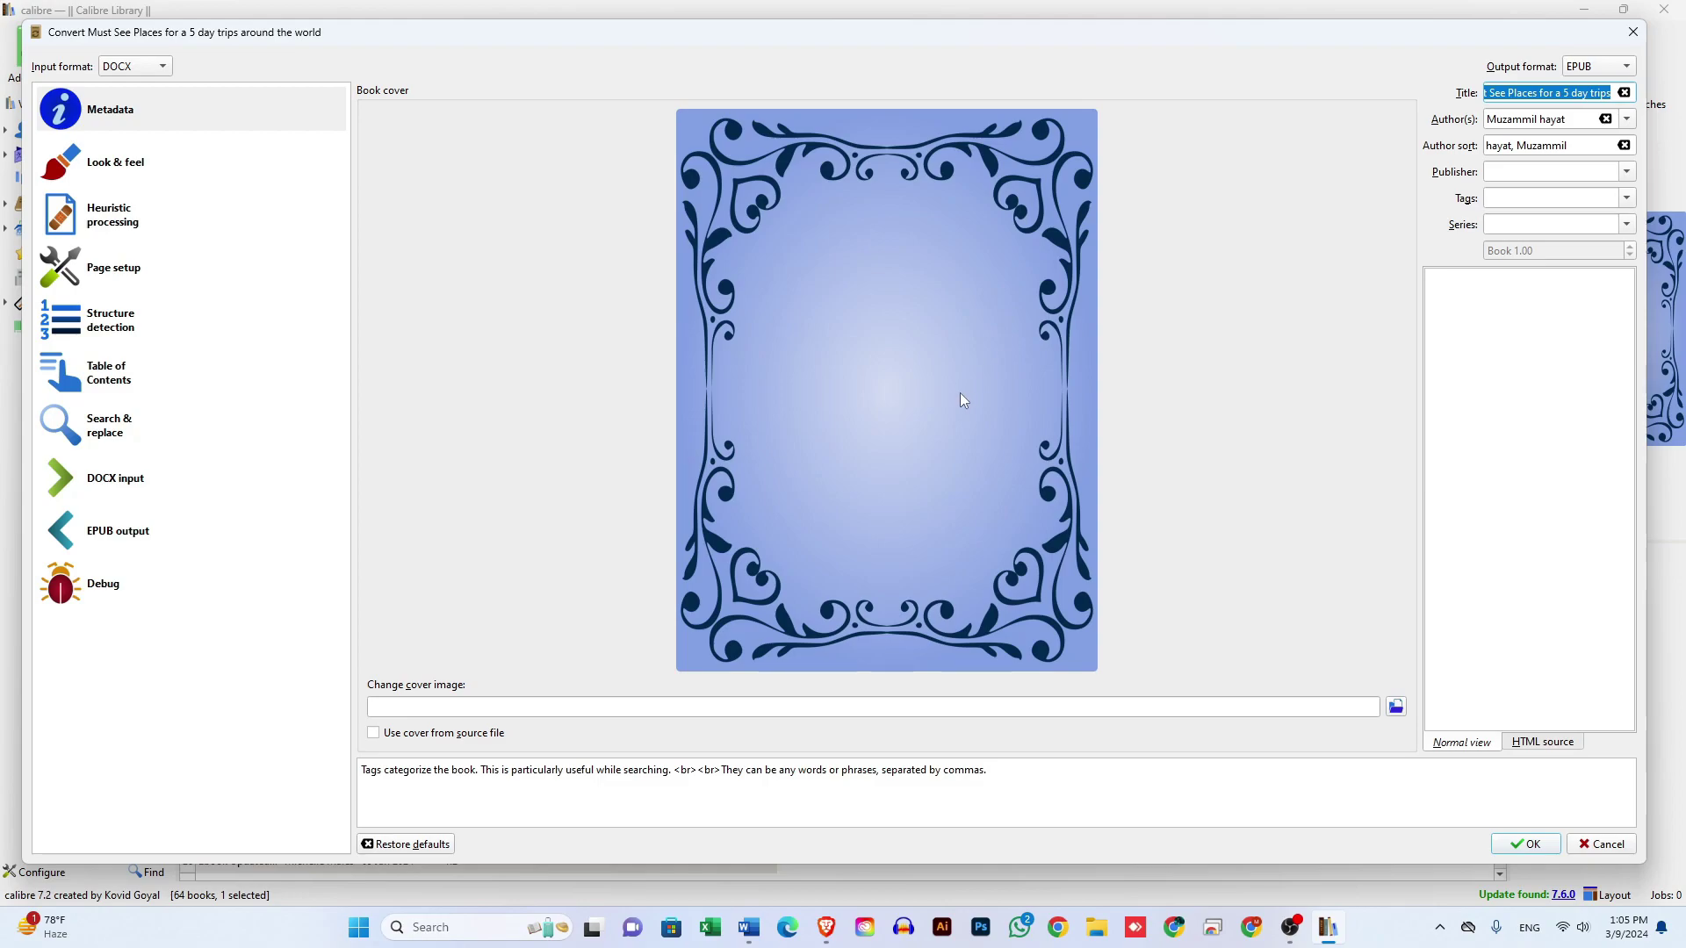
drag(1544, 120, 1552, 132)
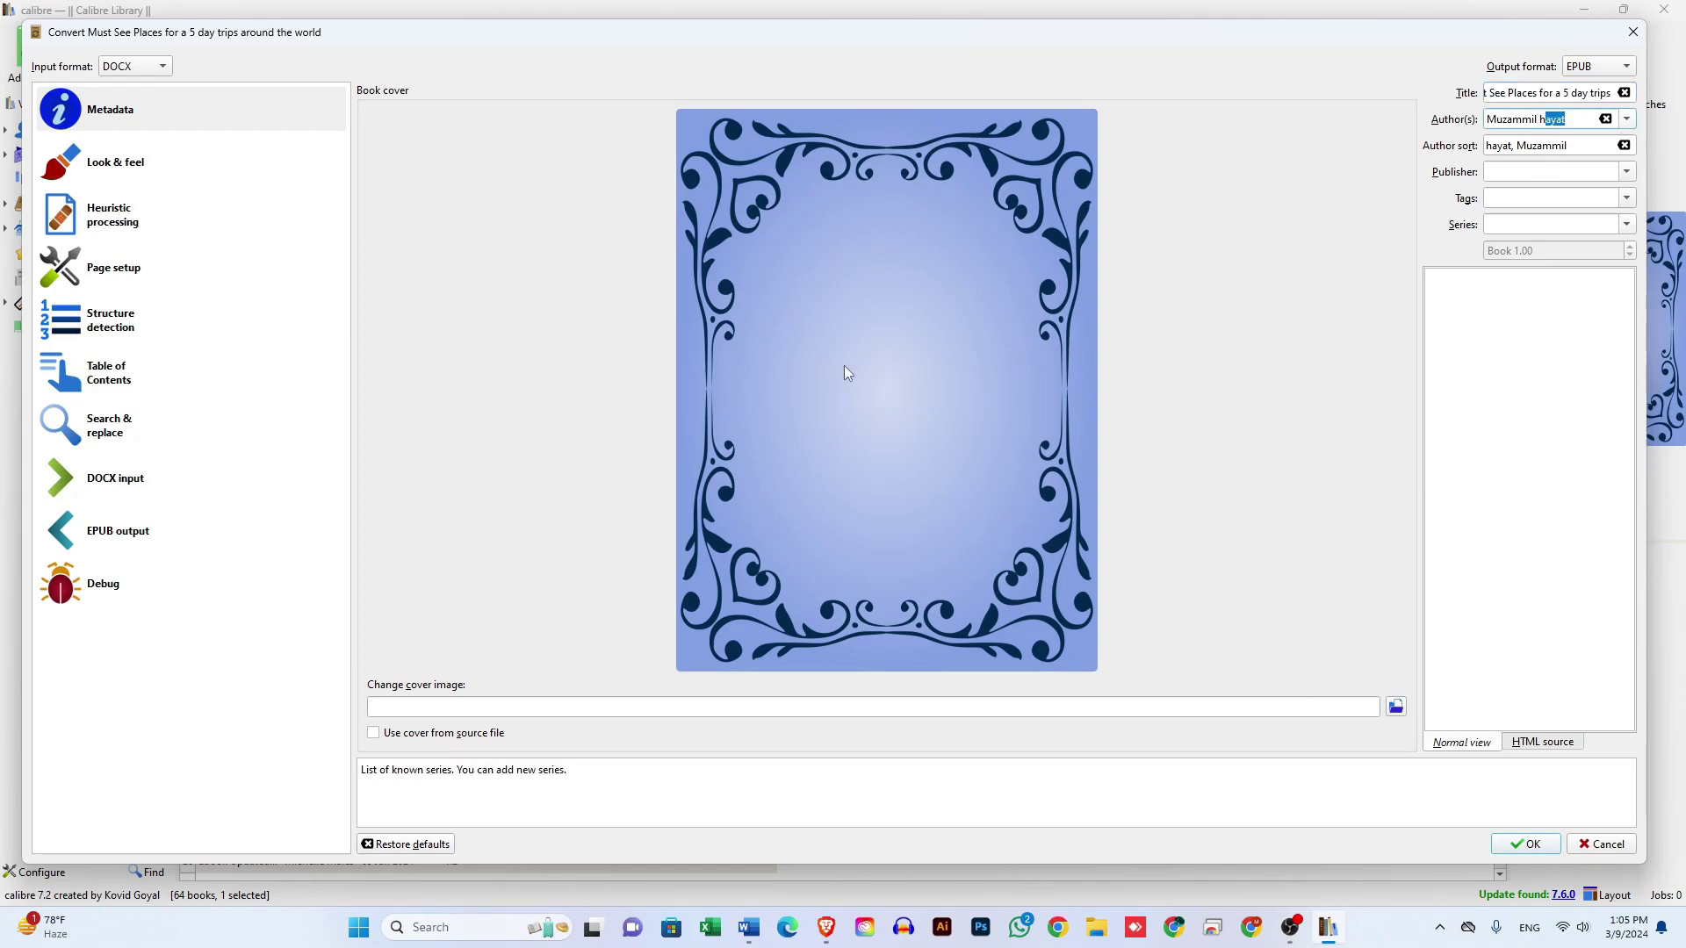
Step: Set the "Untitled-1" image from the Desktop as the book's cover
click(1396, 708)
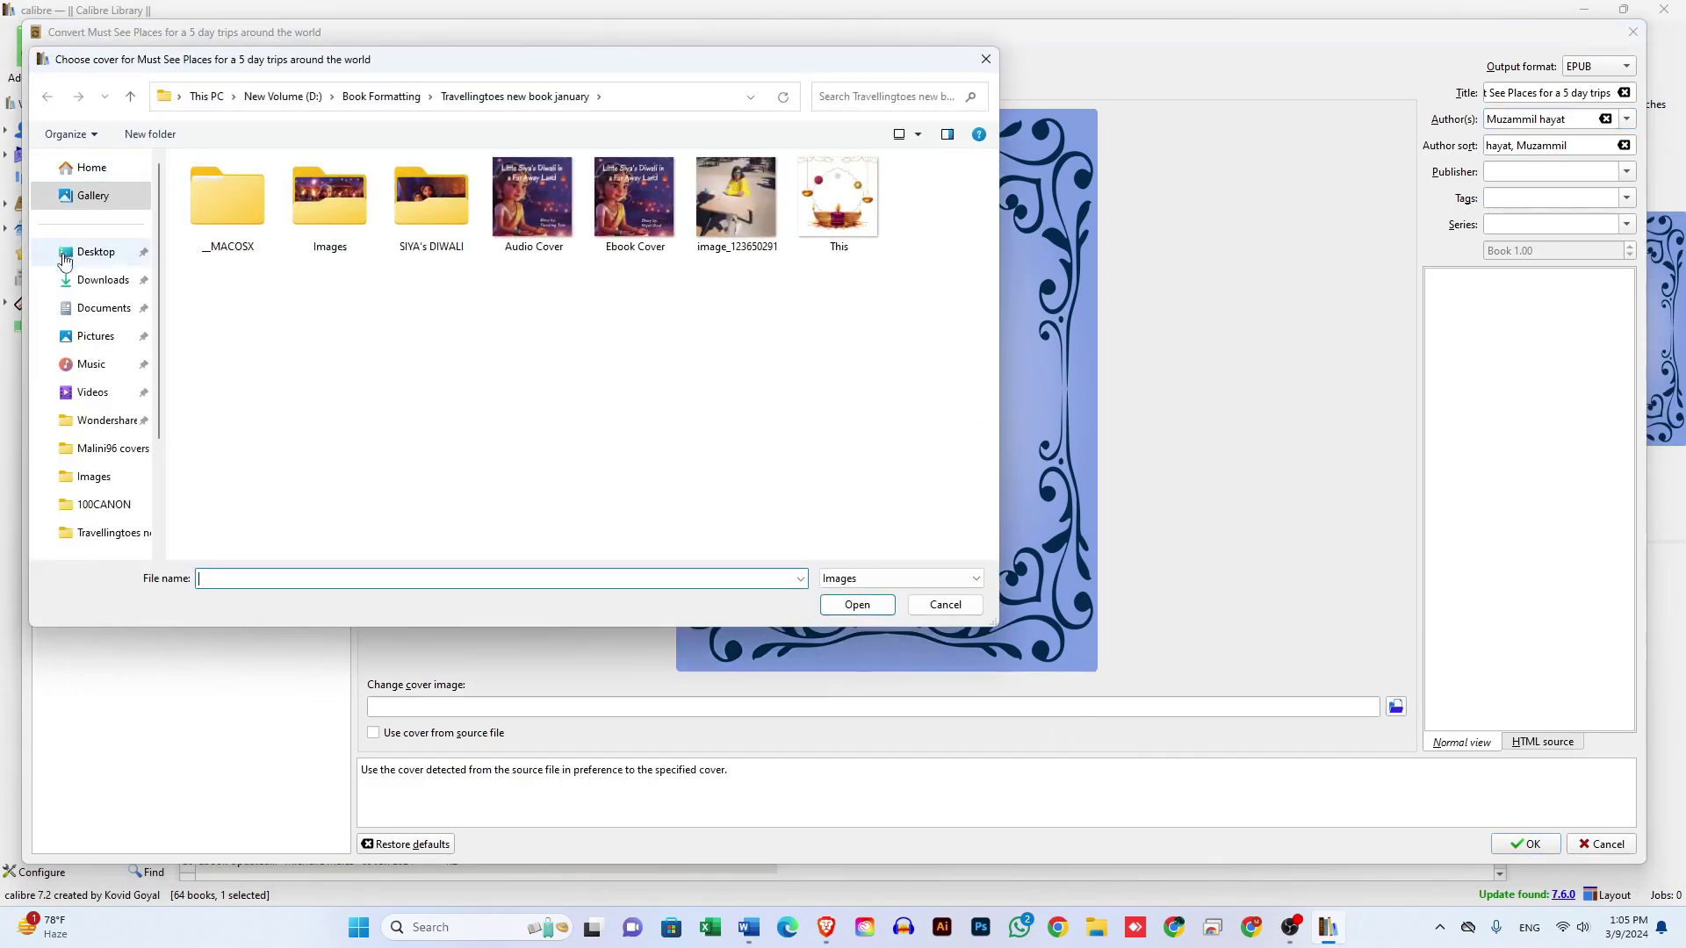
click(65, 255)
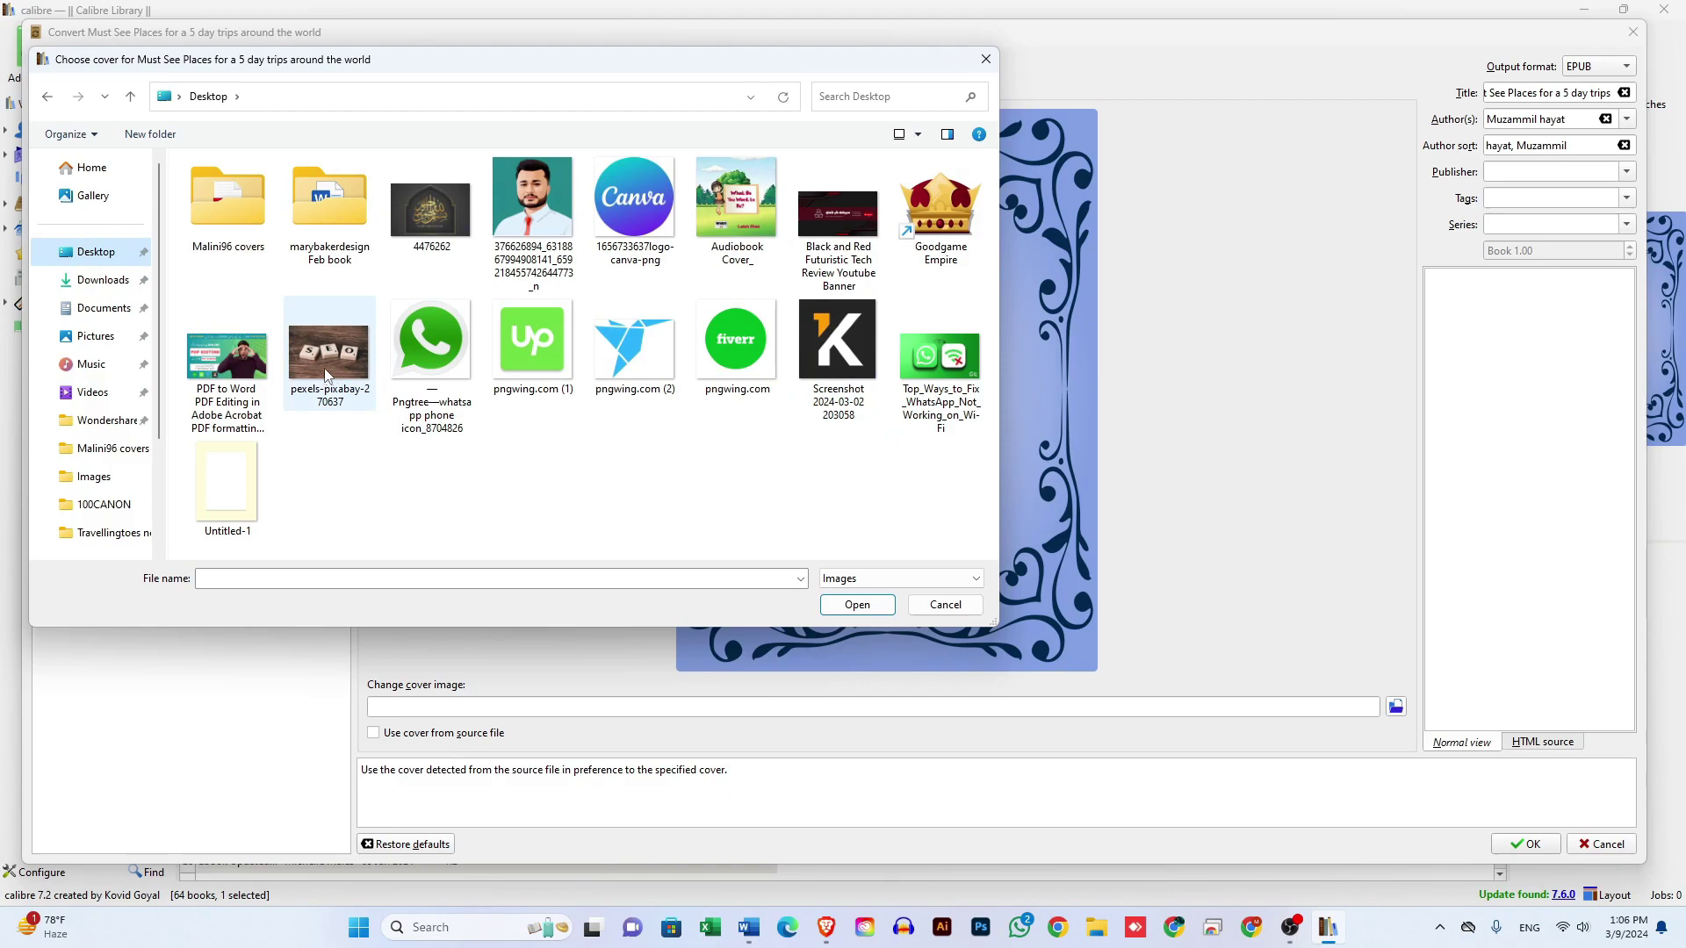
click(219, 344)
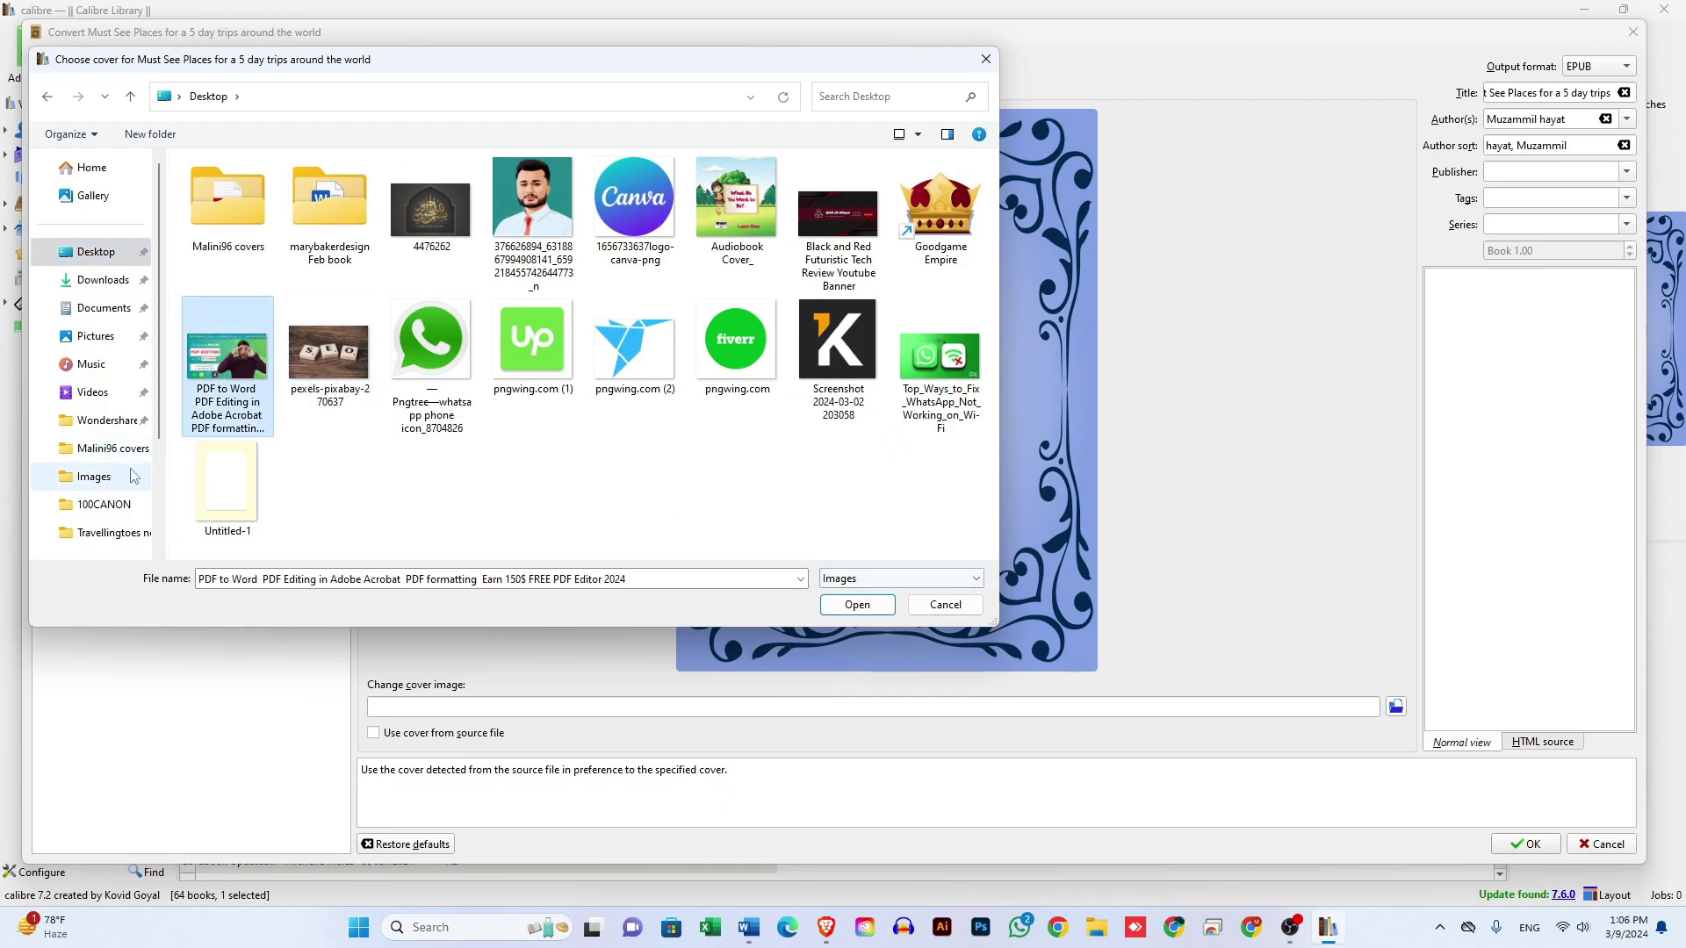
click(187, 462)
click(856, 605)
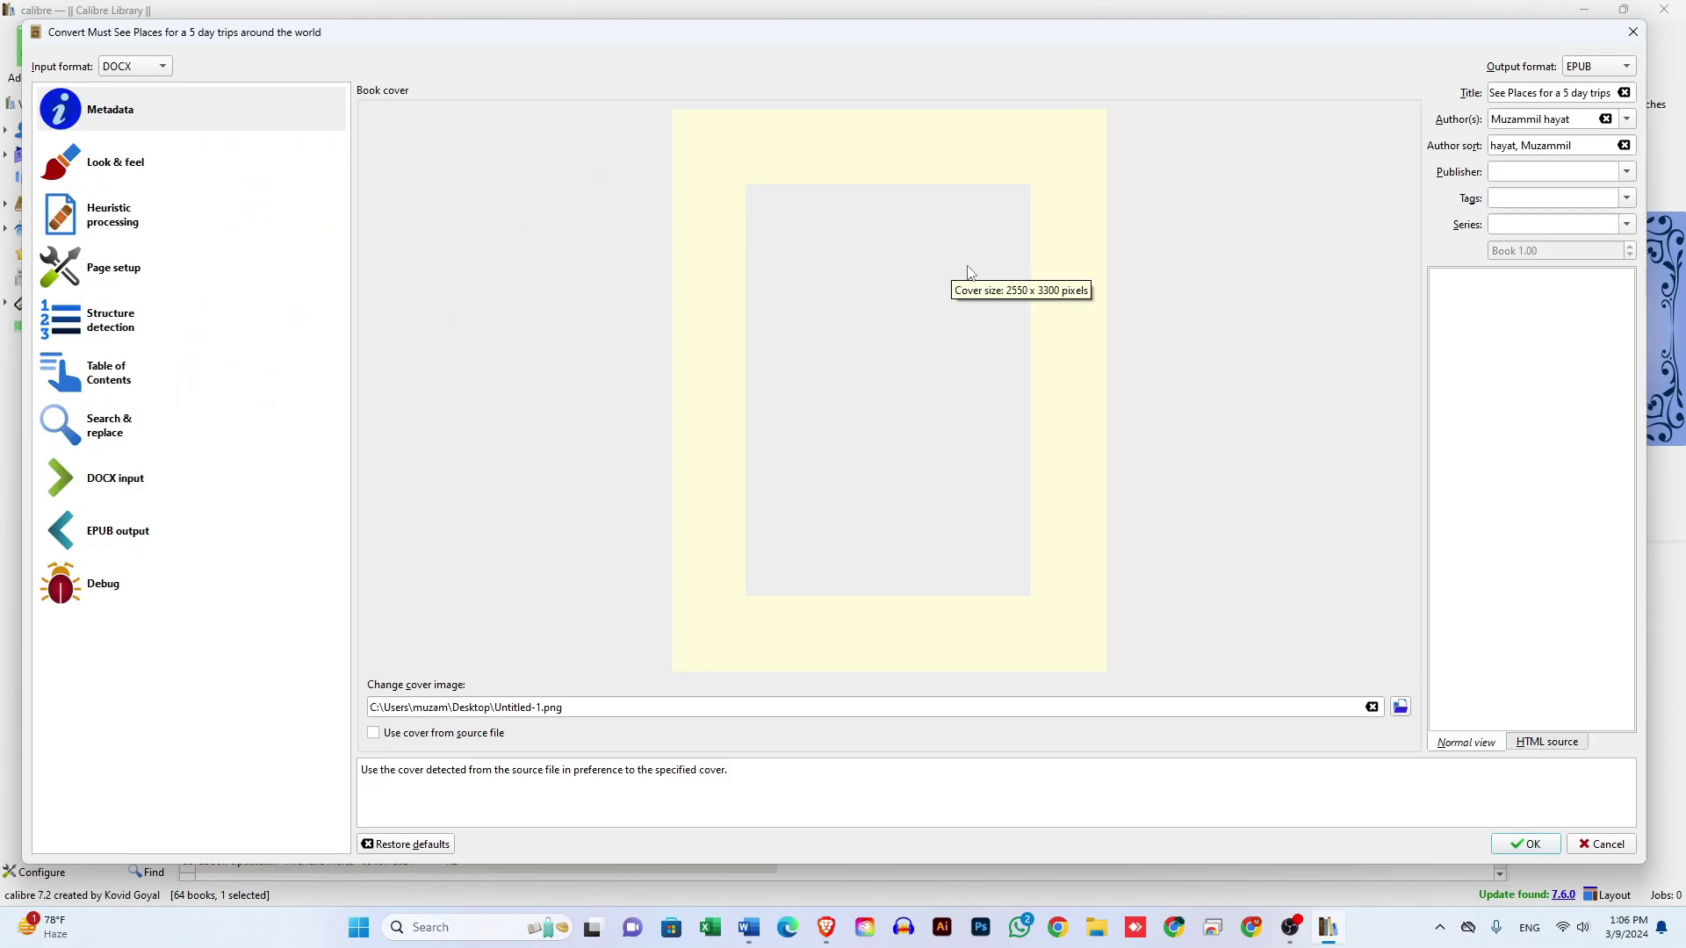
Step: Disable font size rescaling, and embed and subset all the document's fonts in the look and feel settings, without choosing a font family
click(127, 180)
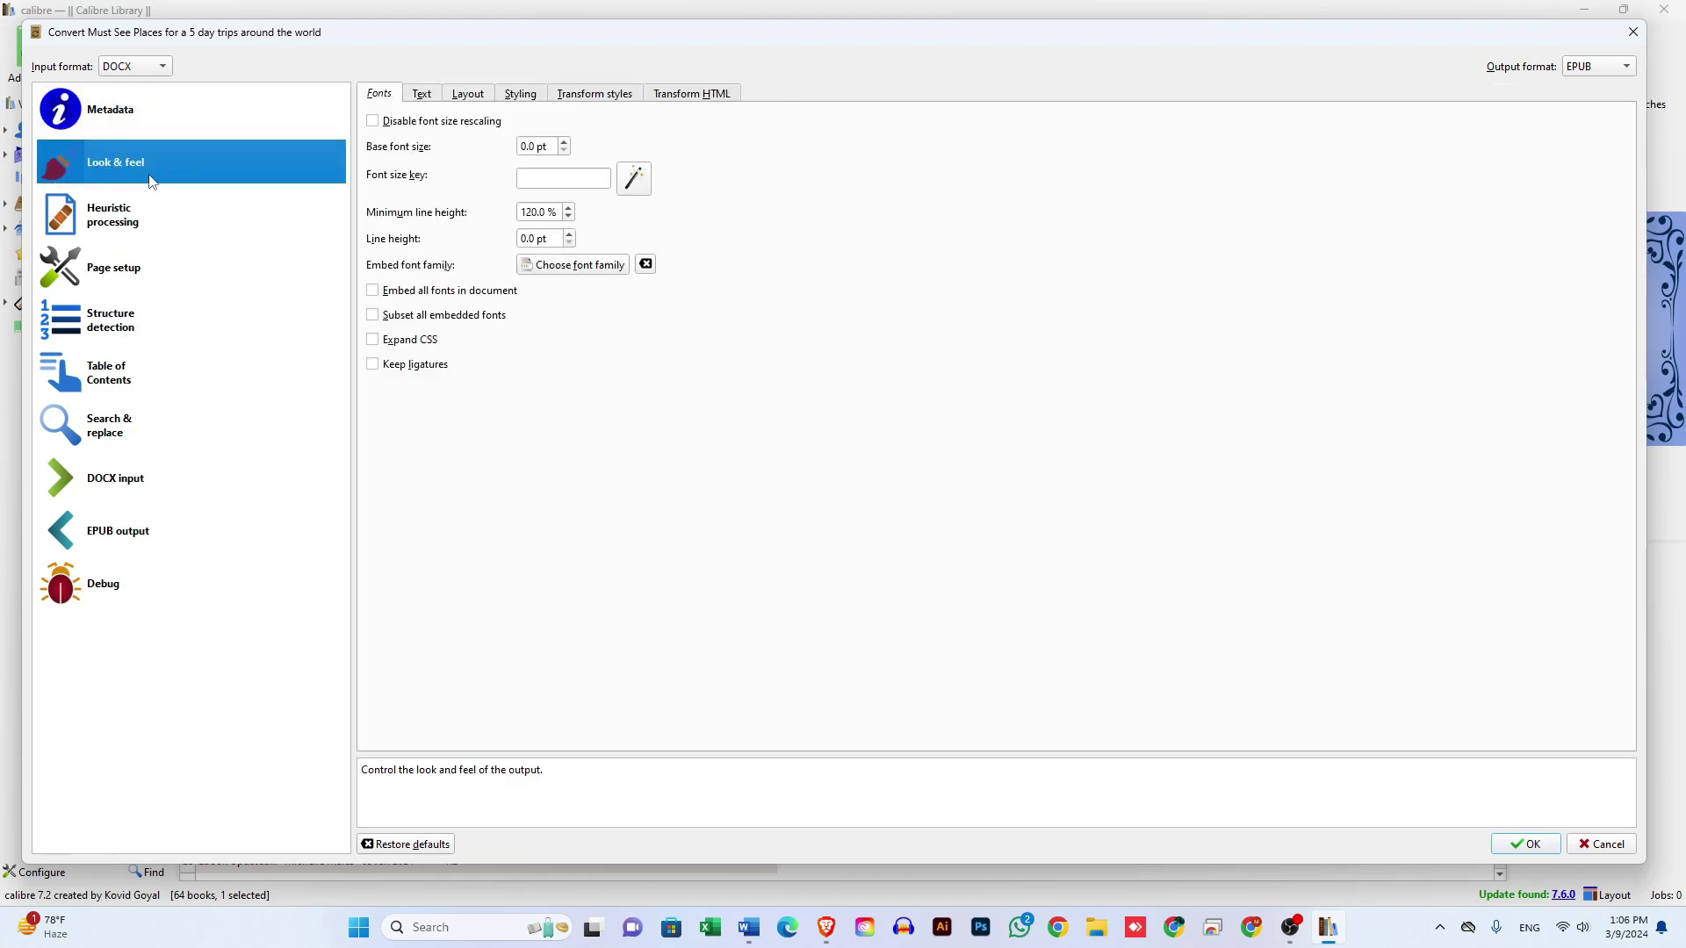
click(390, 128)
click(408, 292)
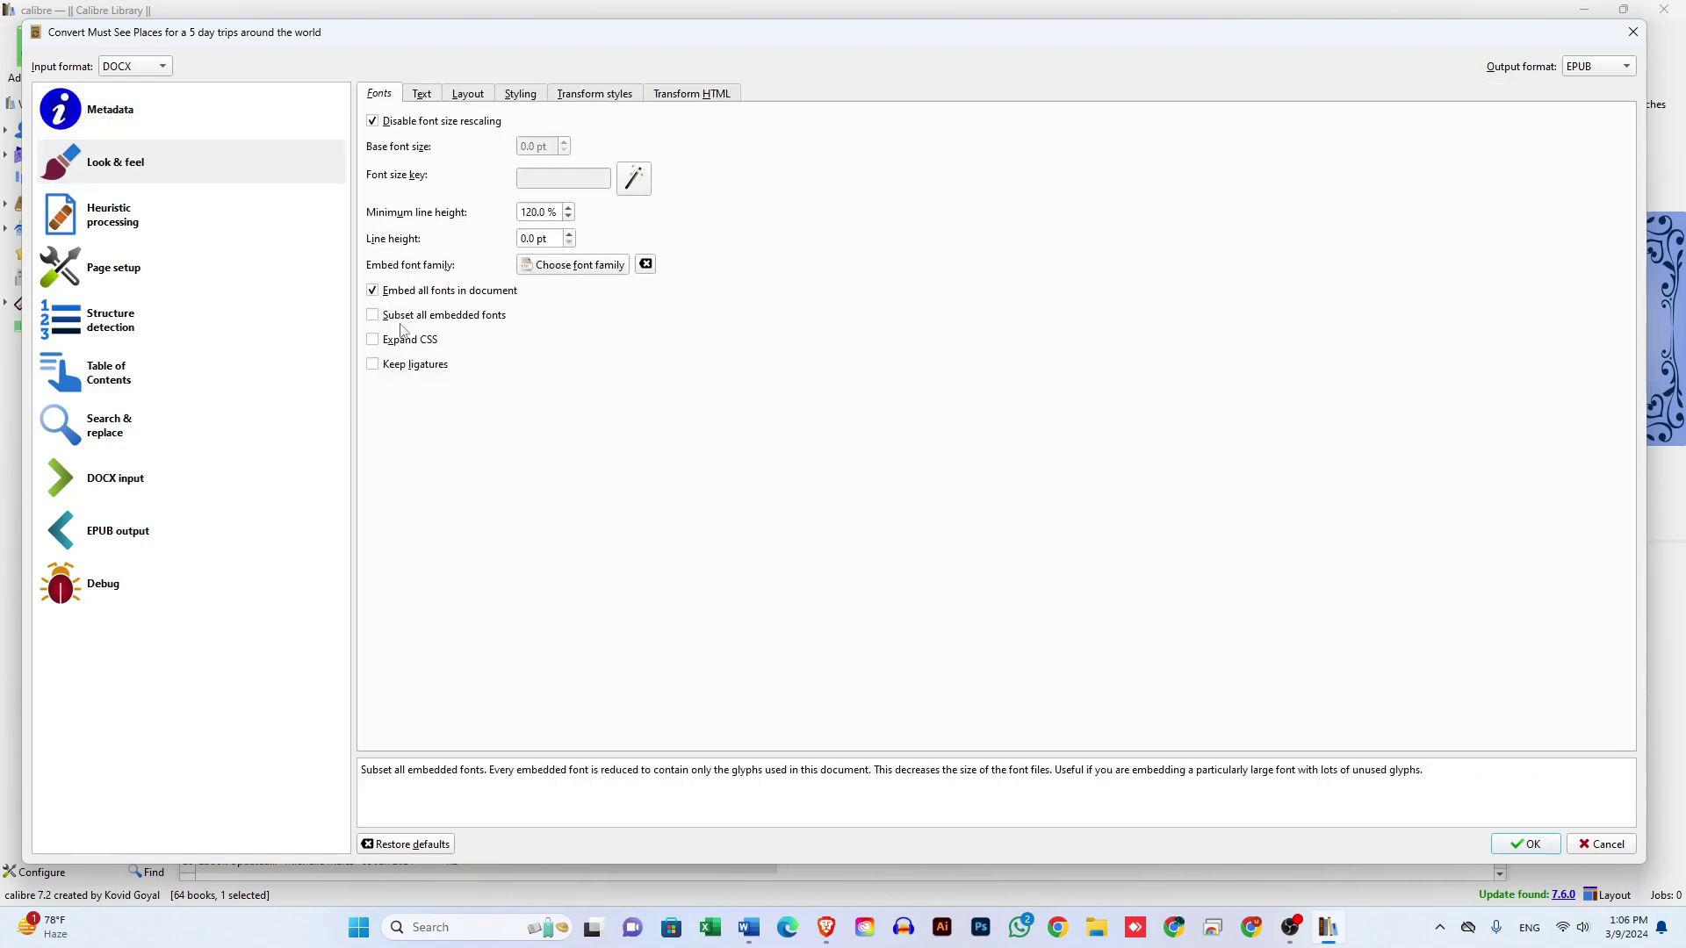
click(403, 320)
click(589, 267)
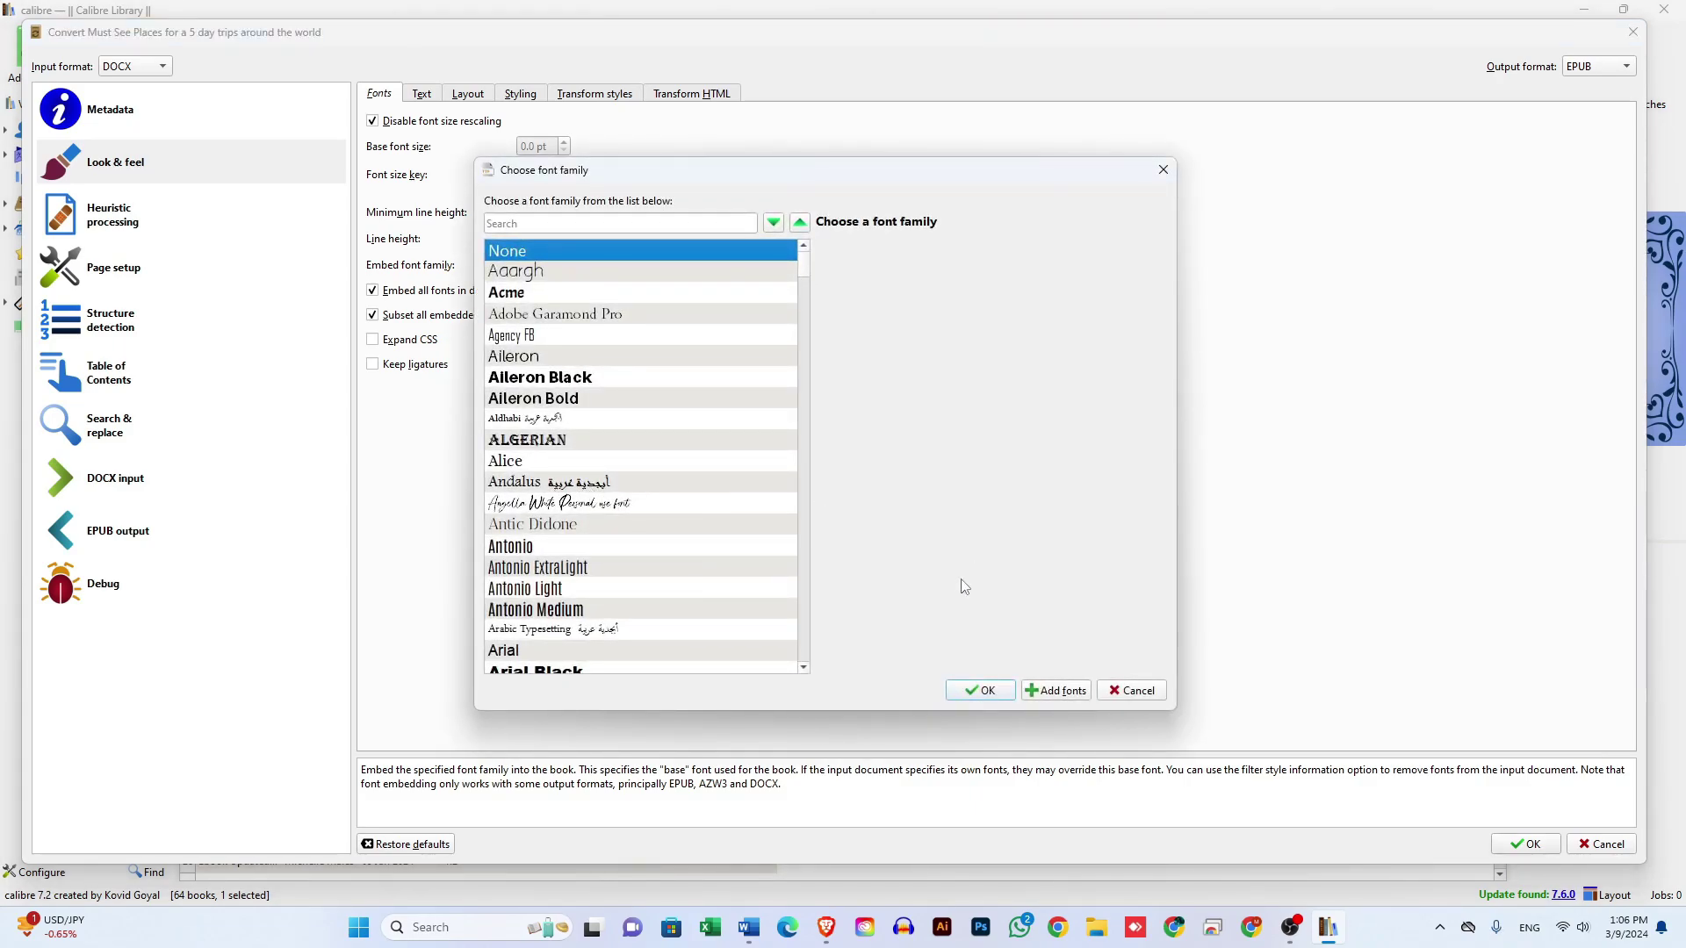
click(1128, 698)
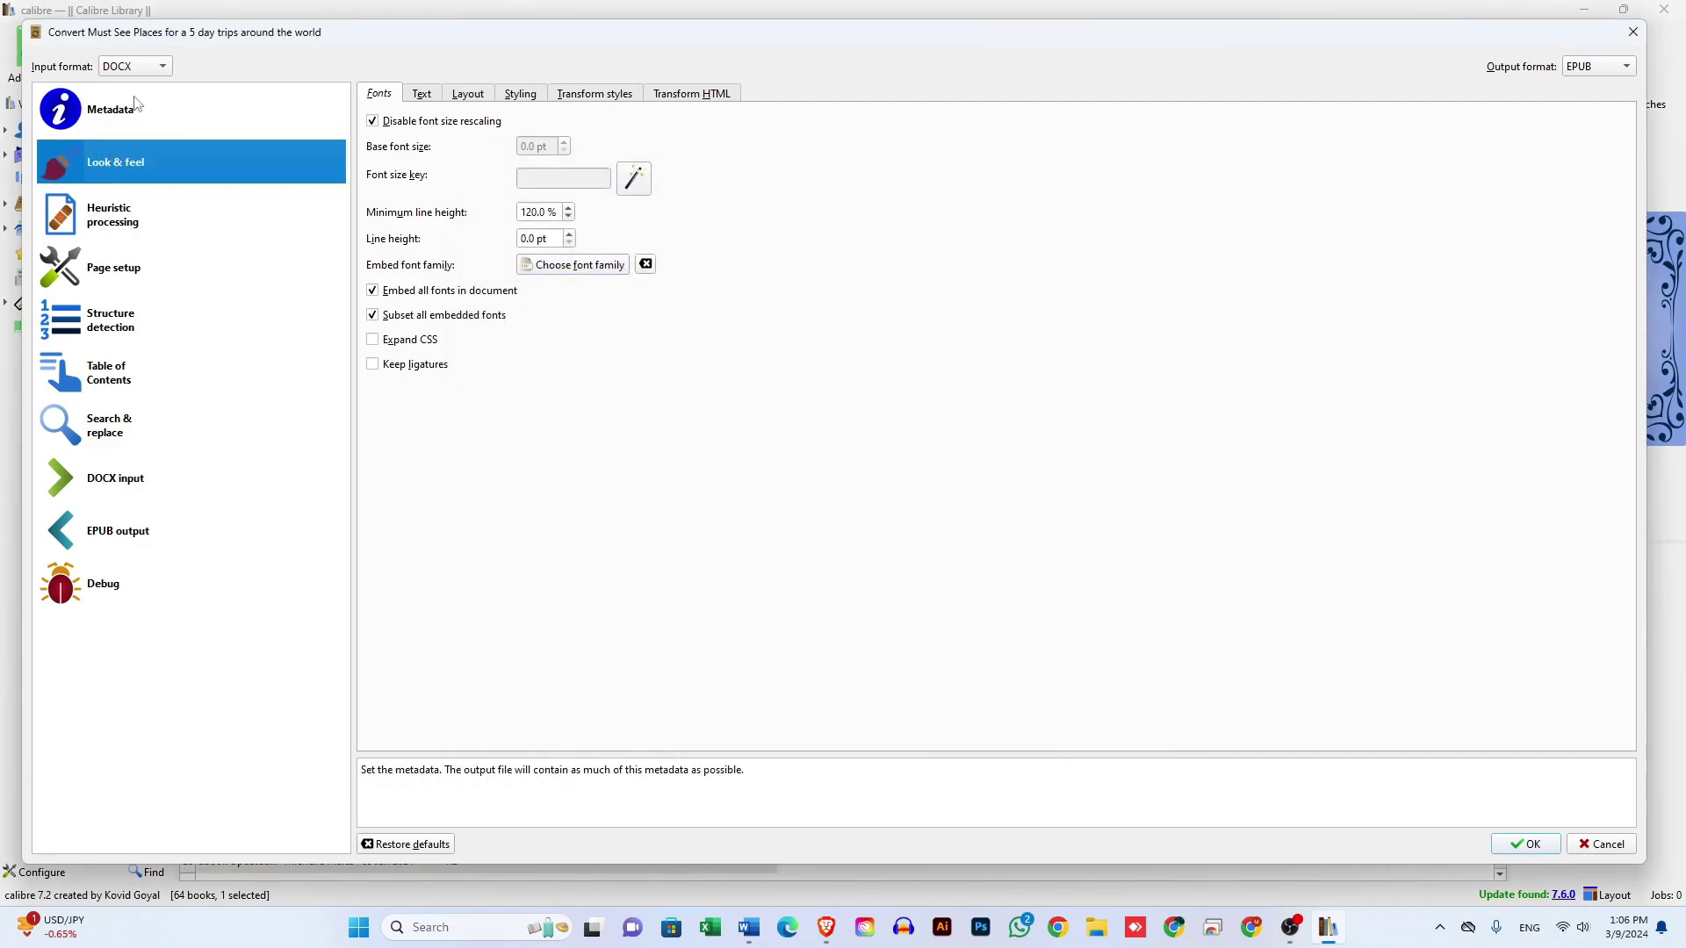
Step: Set the DOCX input options so that a cover is not autodetected from images in the document
click(122, 483)
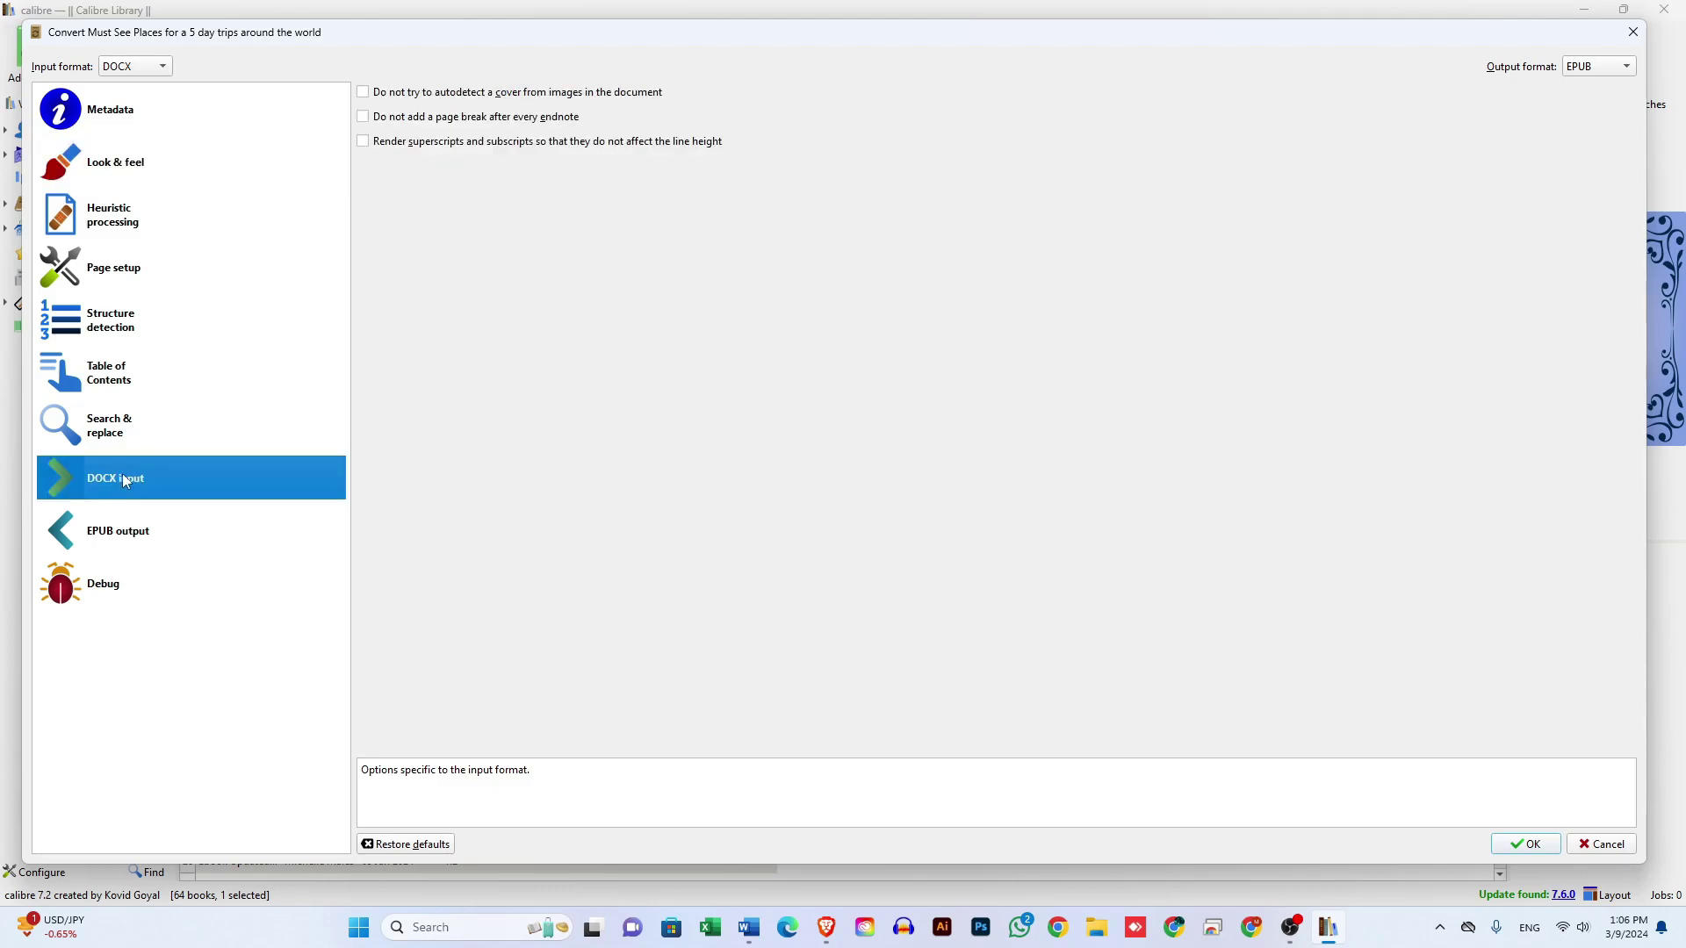
click(397, 95)
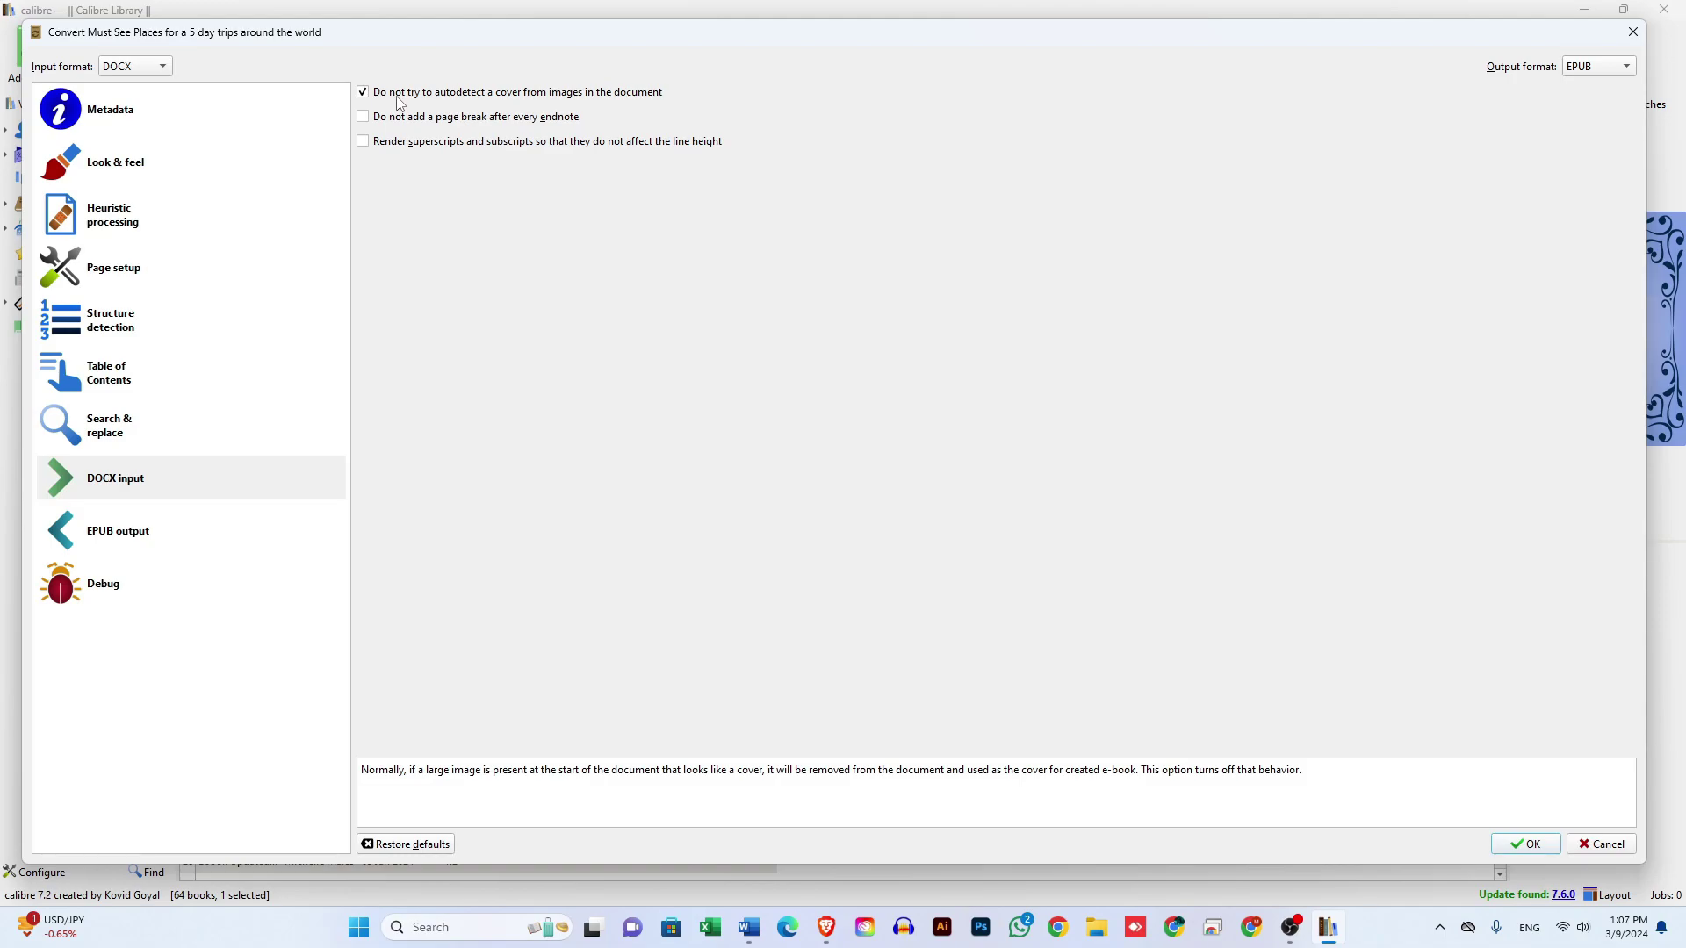
click(187, 494)
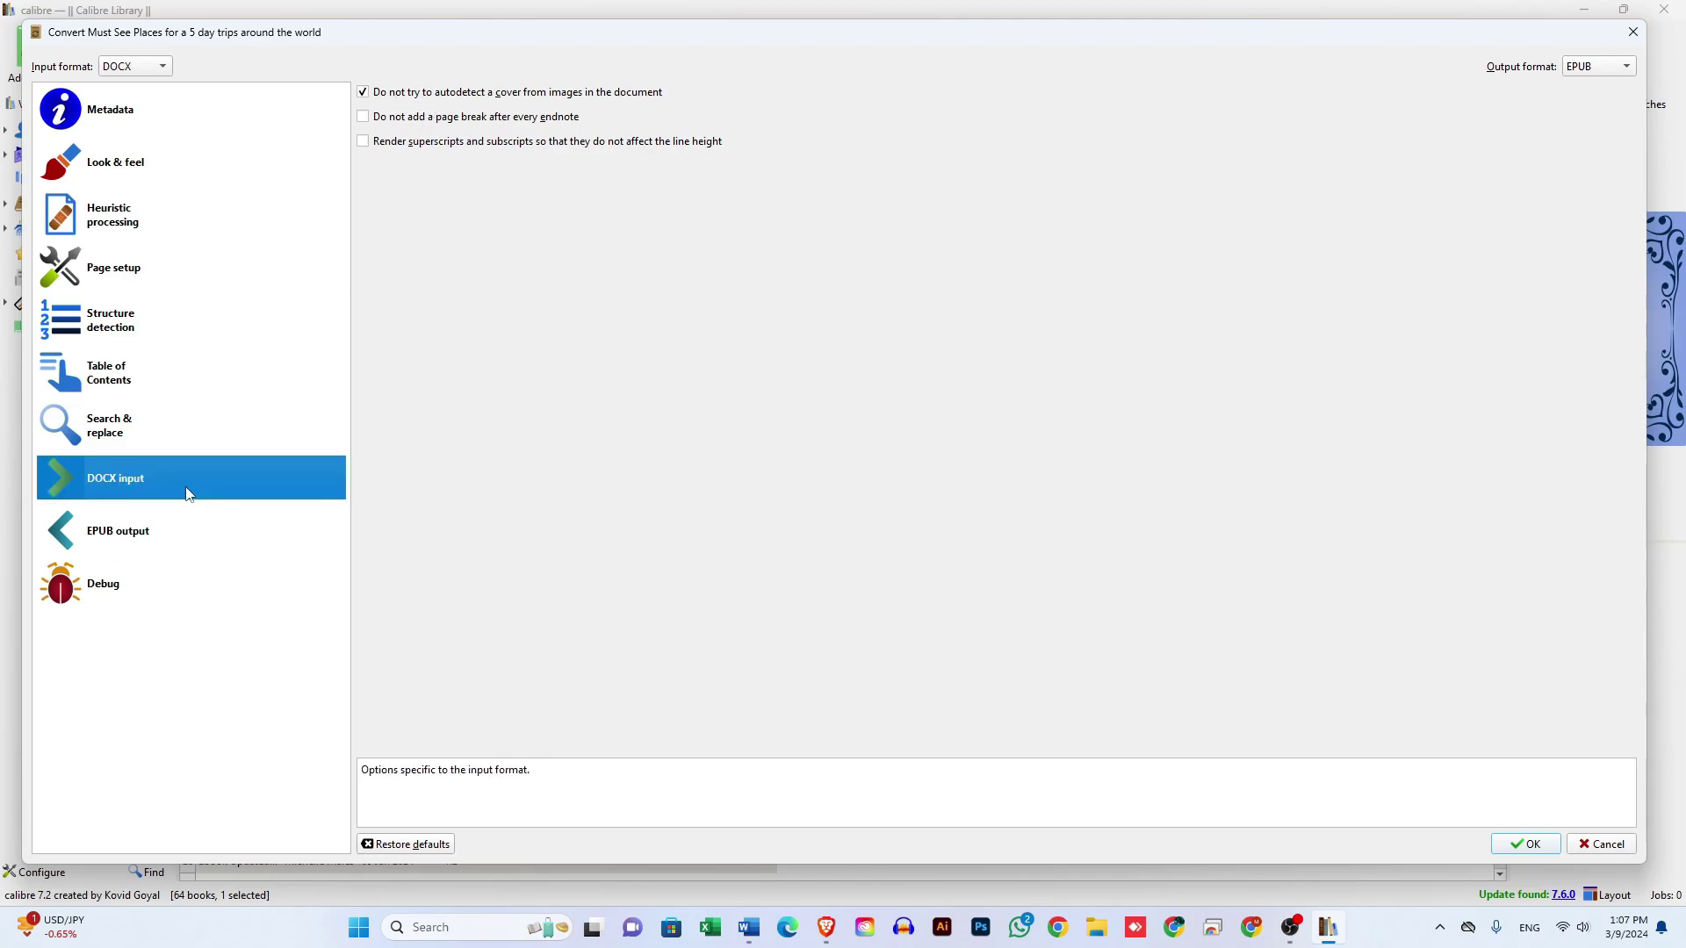
Step: Keep EPUB version 2 as the output format, preserve the cover aspect ratio, and start the conversion
click(137, 537)
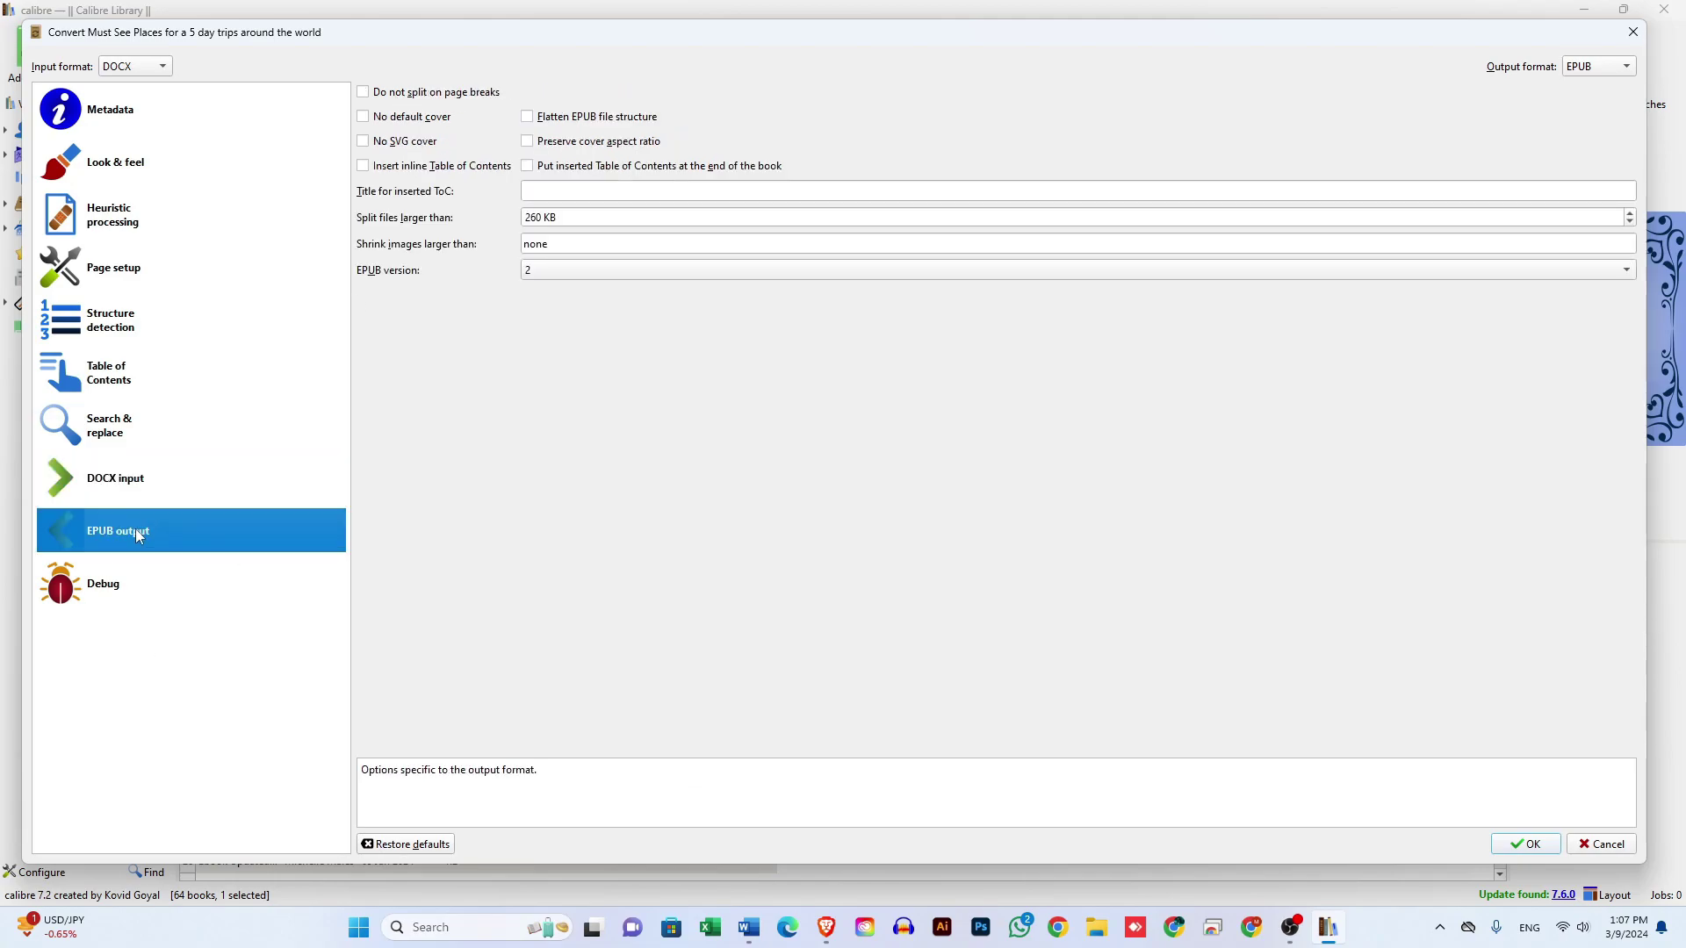
click(1596, 67)
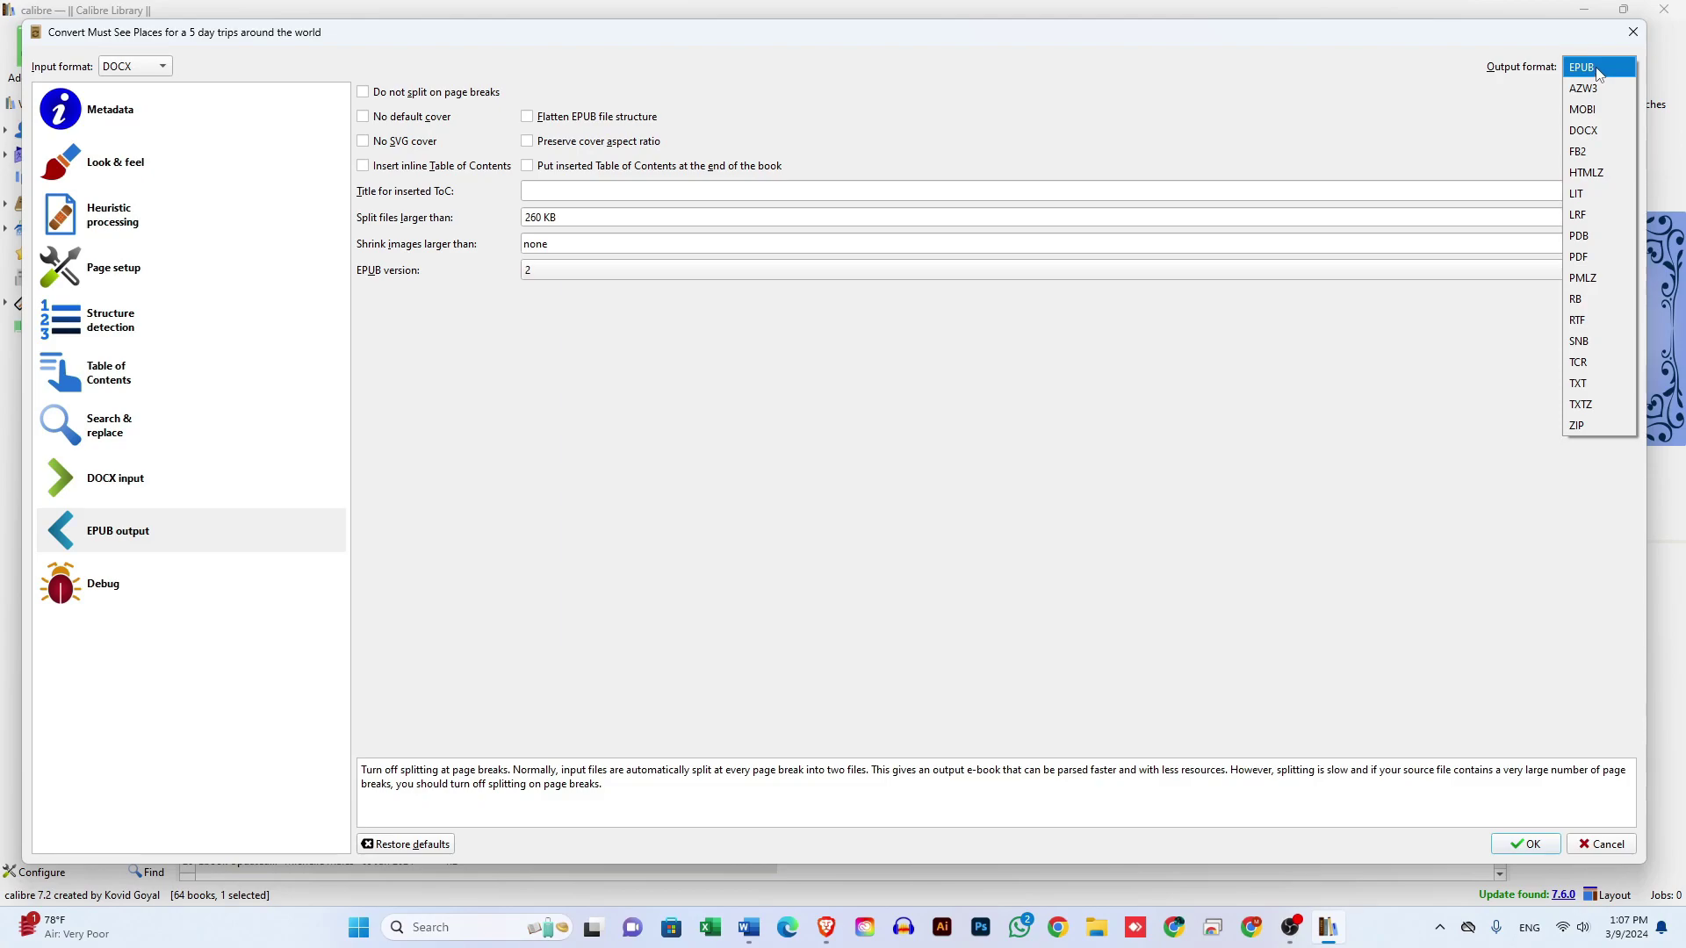
click(1599, 70)
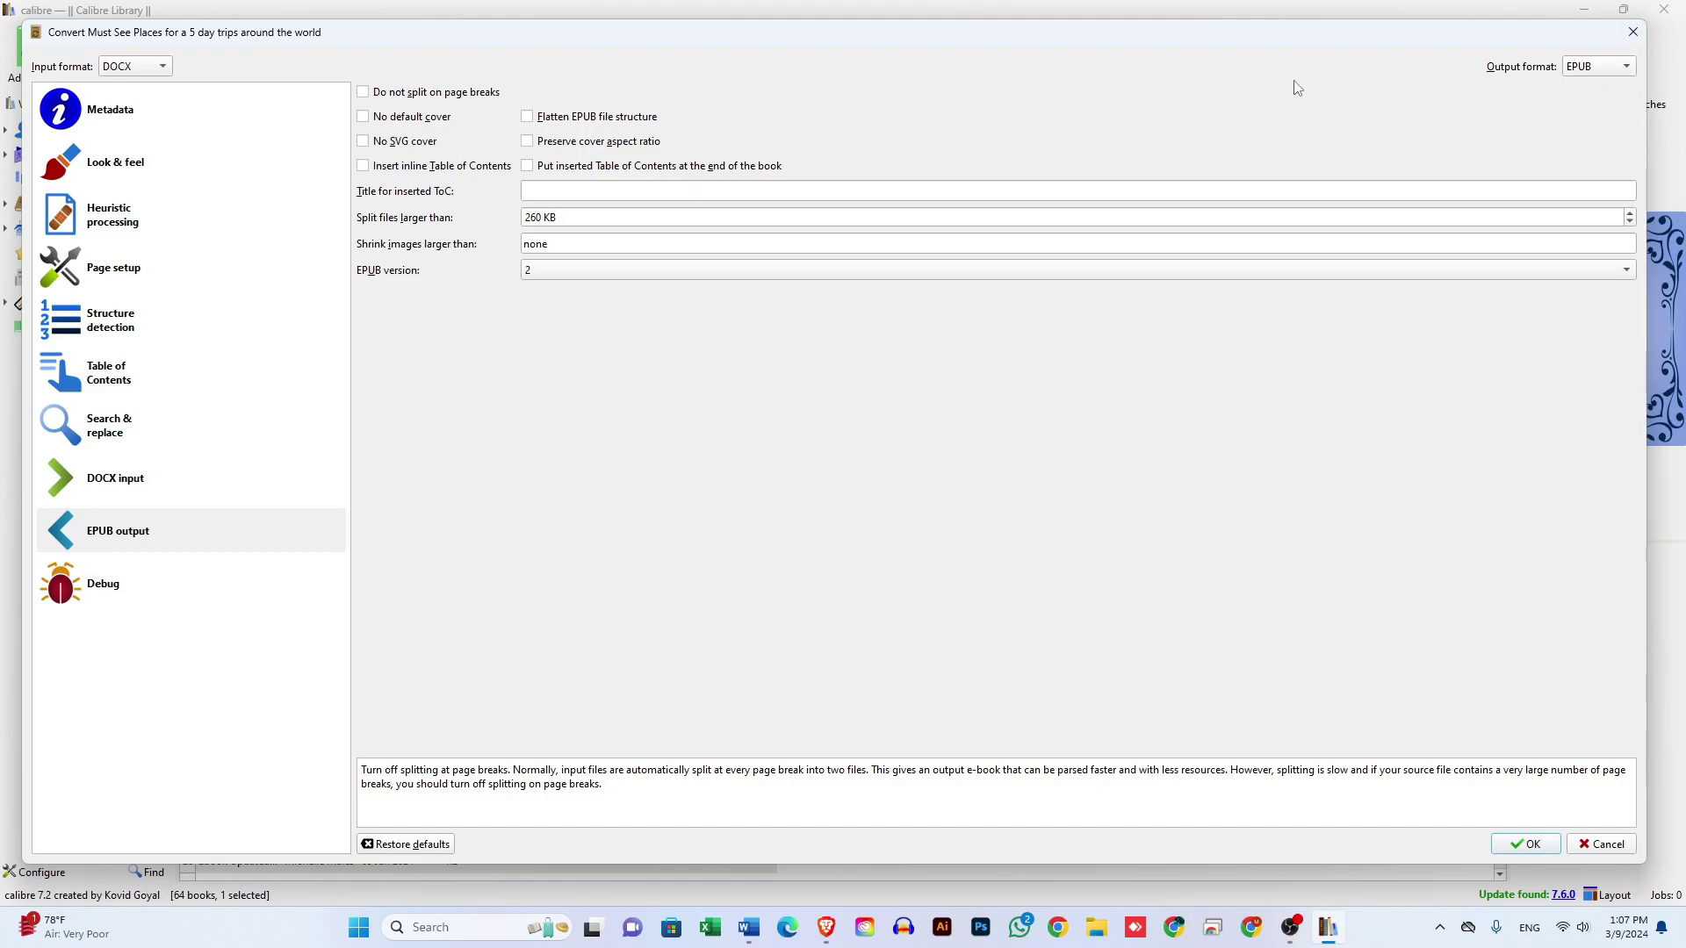
click(569, 143)
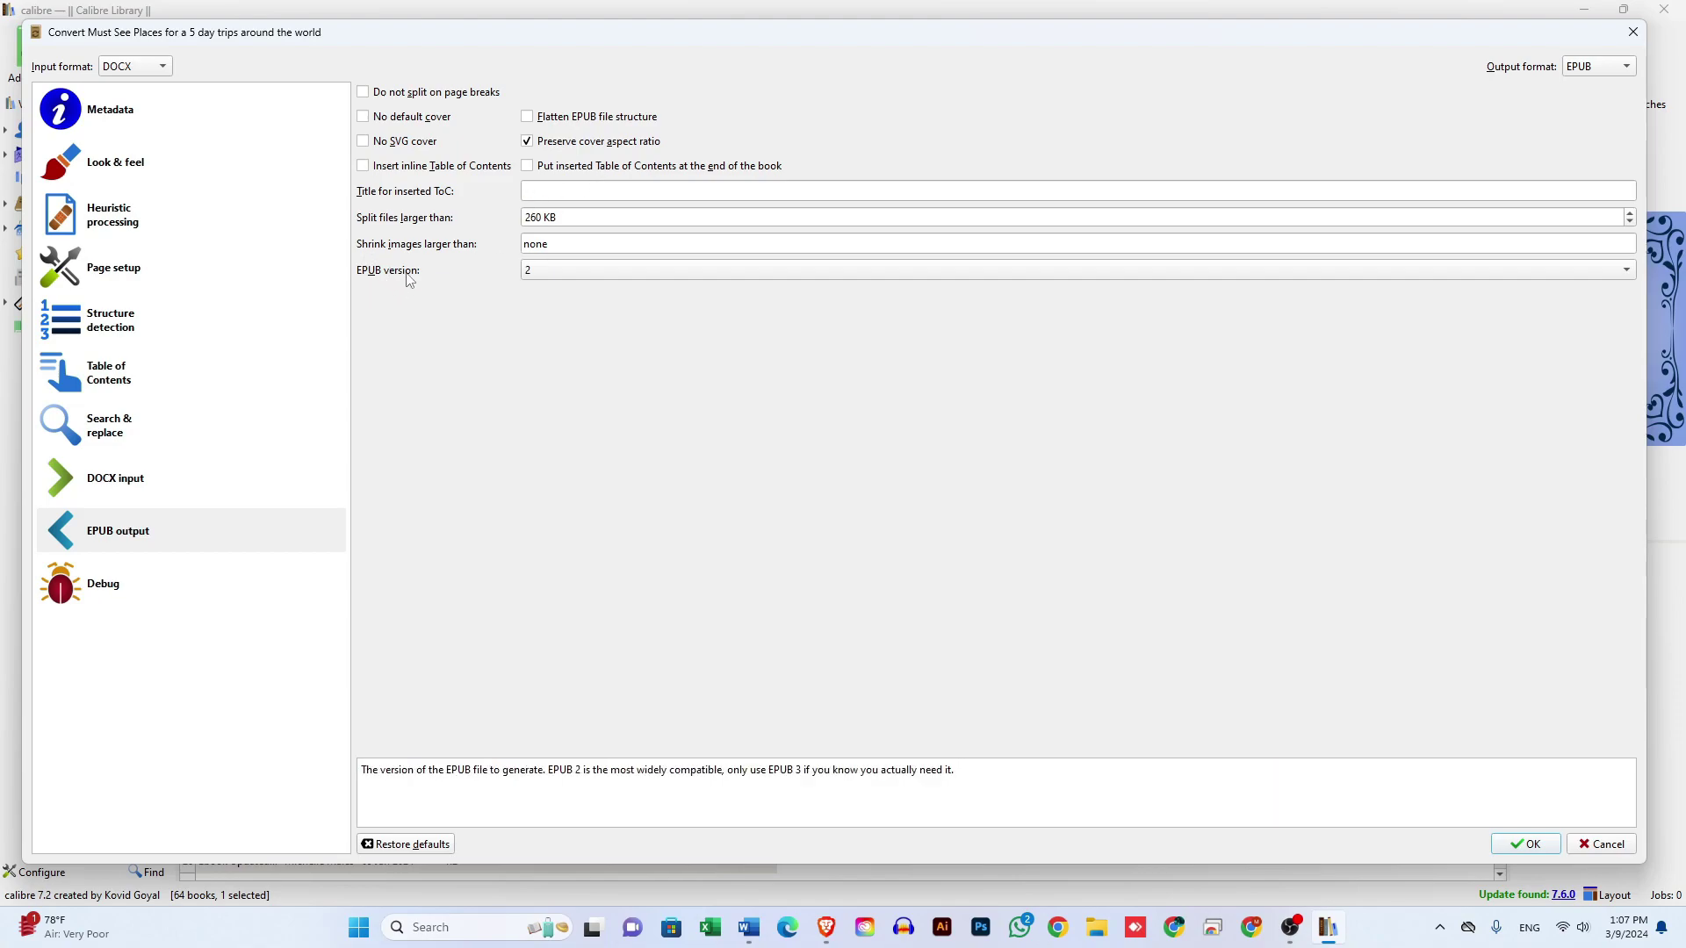
click(581, 272)
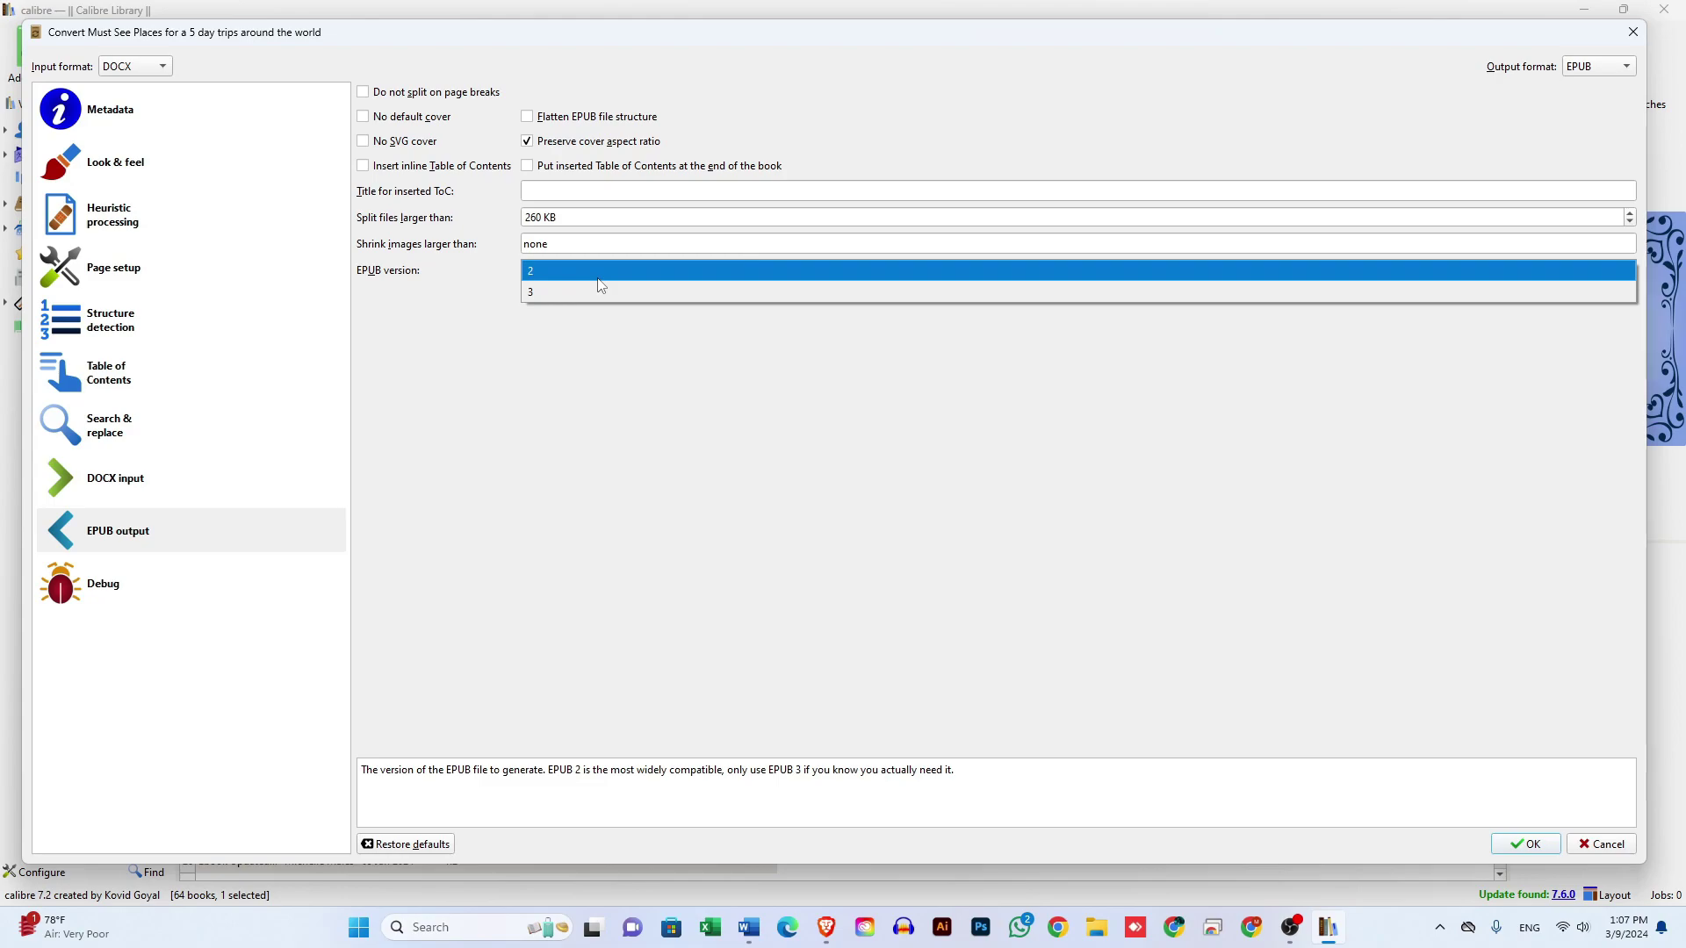
click(601, 279)
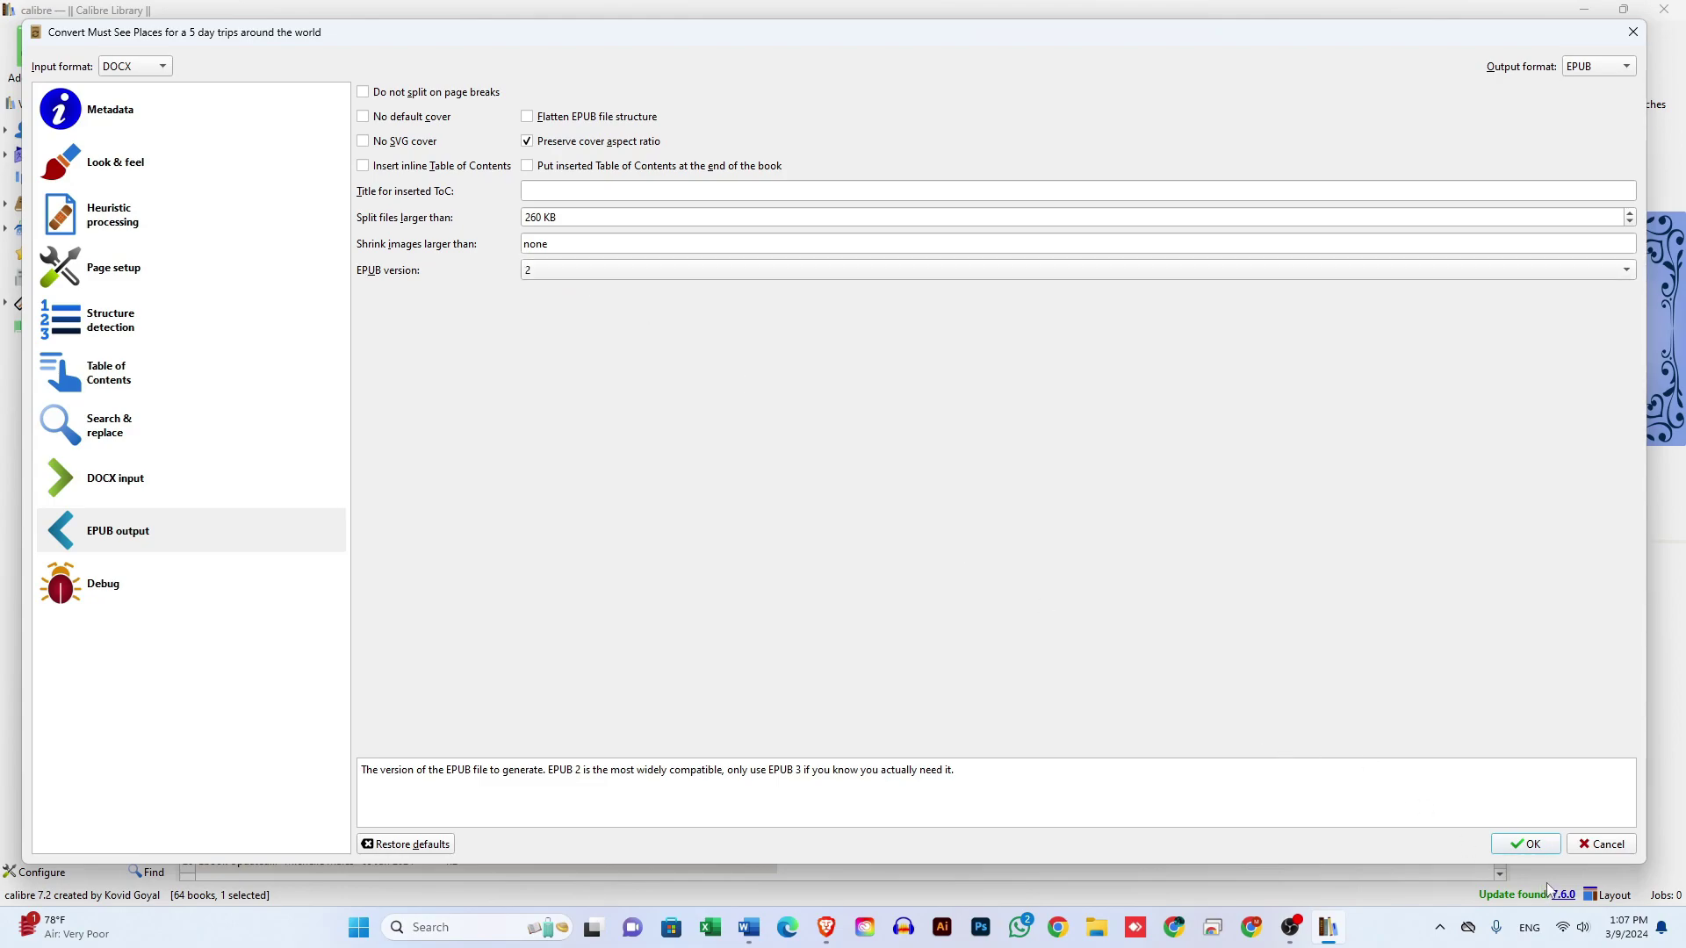
click(1525, 845)
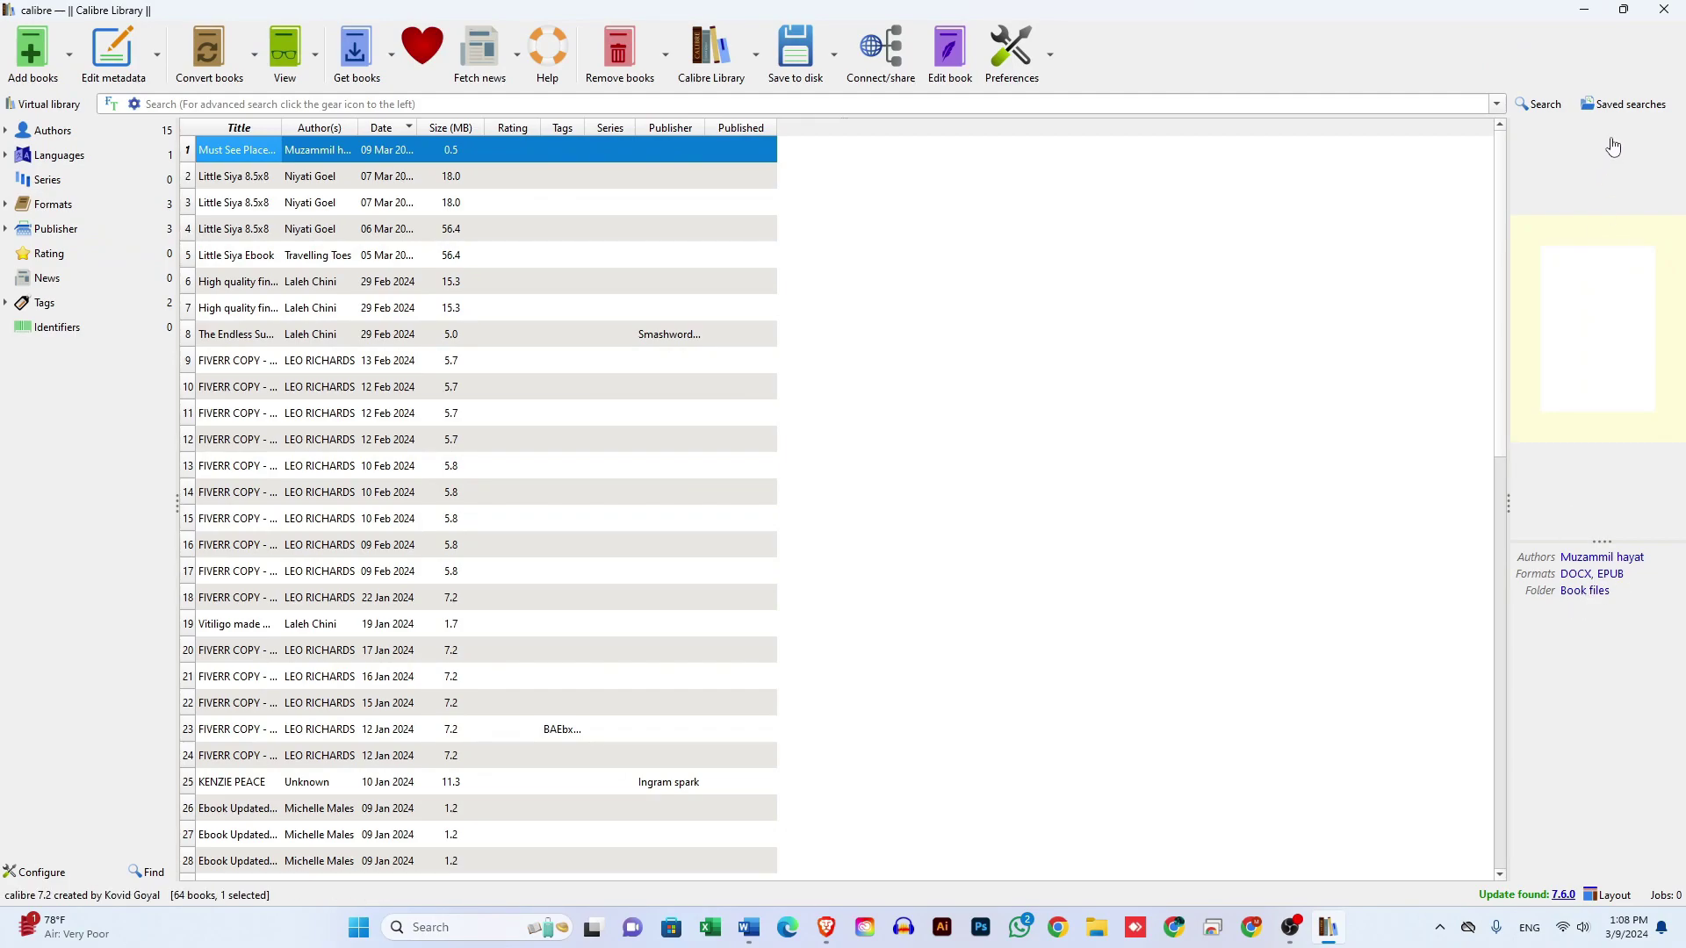
Step: Put the converted EPUB file from the book's library folder onto the desktop, and close the folder and calibre windows
mouse_move(1624, 10)
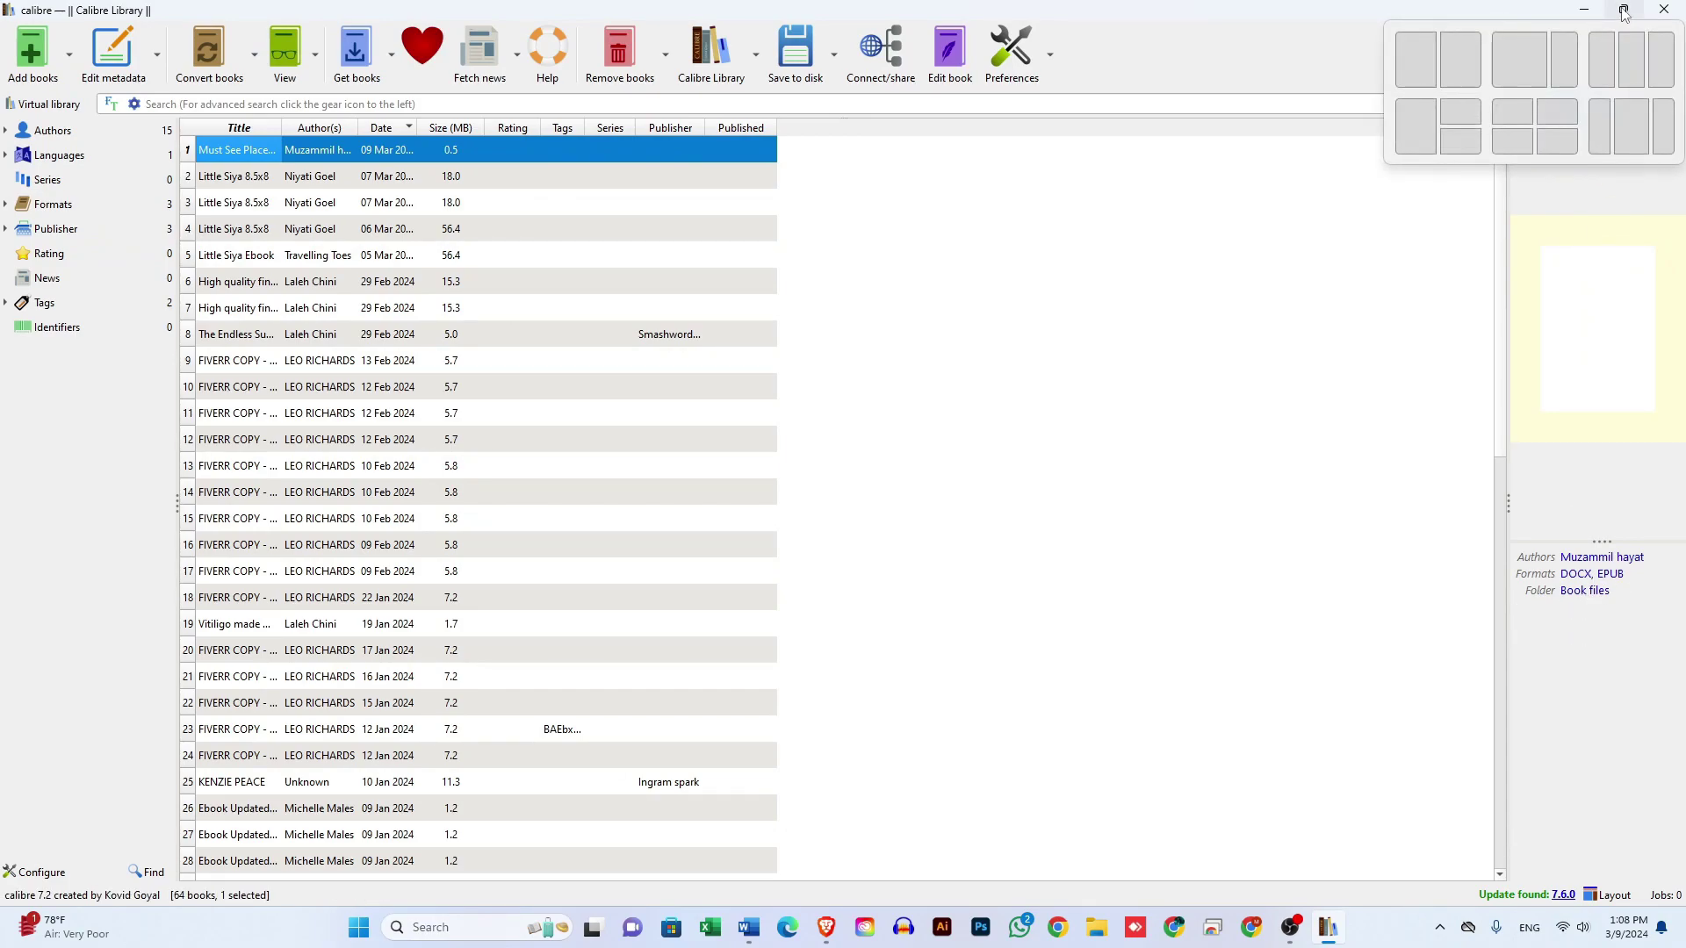
click(1623, 10)
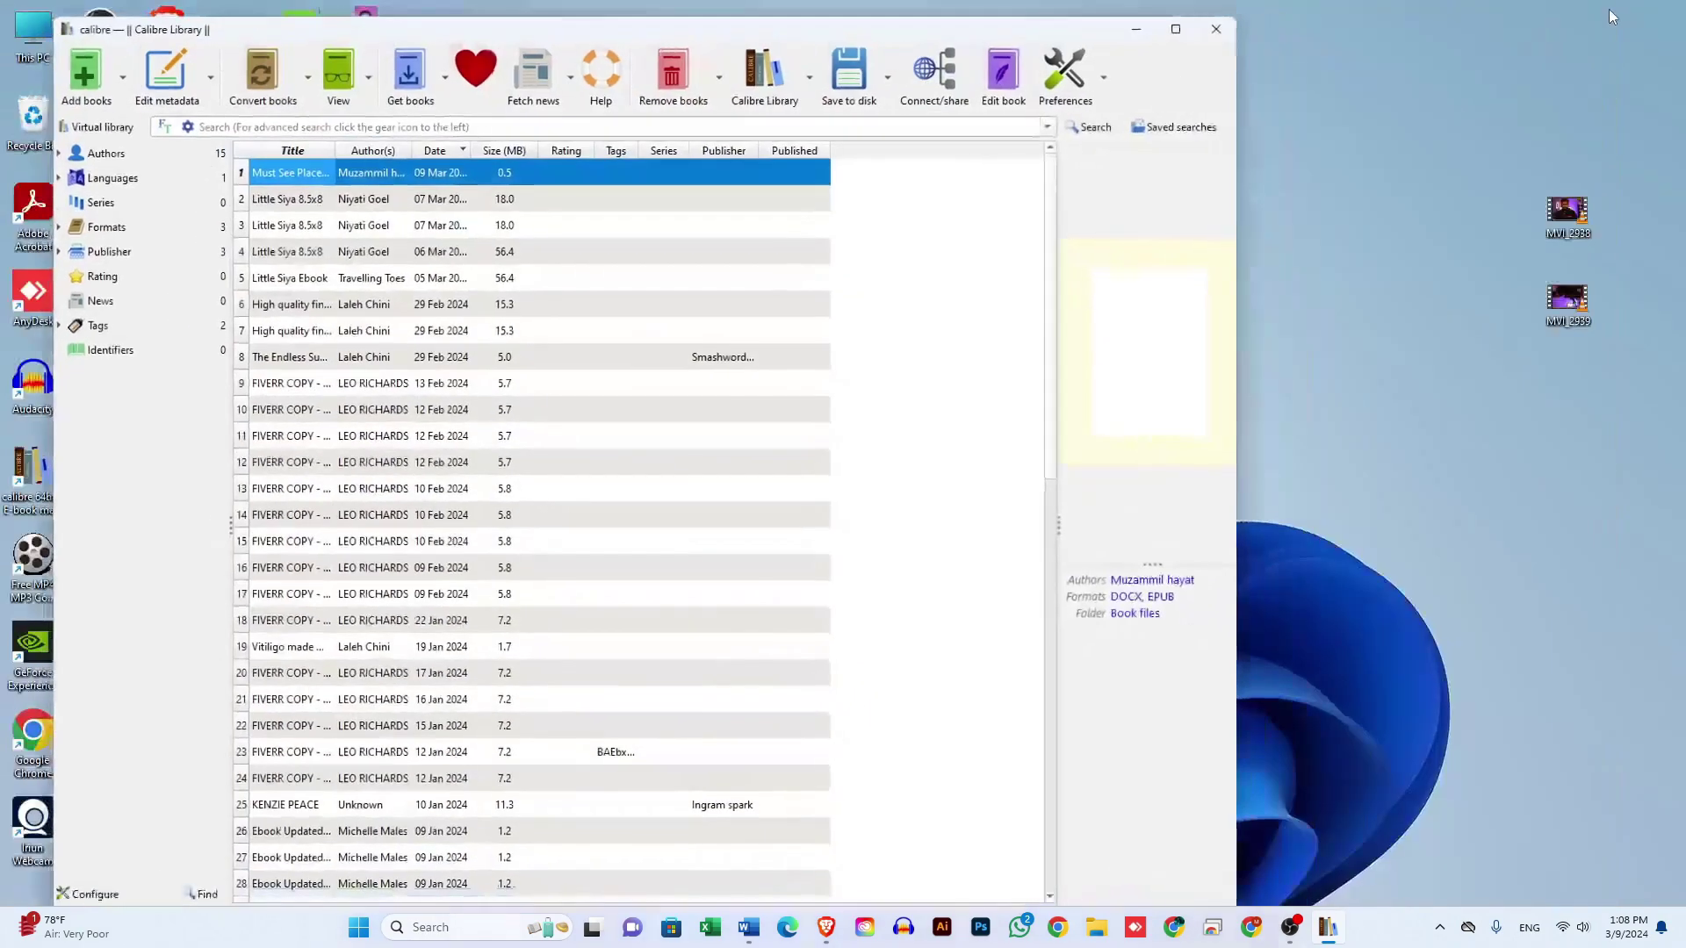
click(1123, 614)
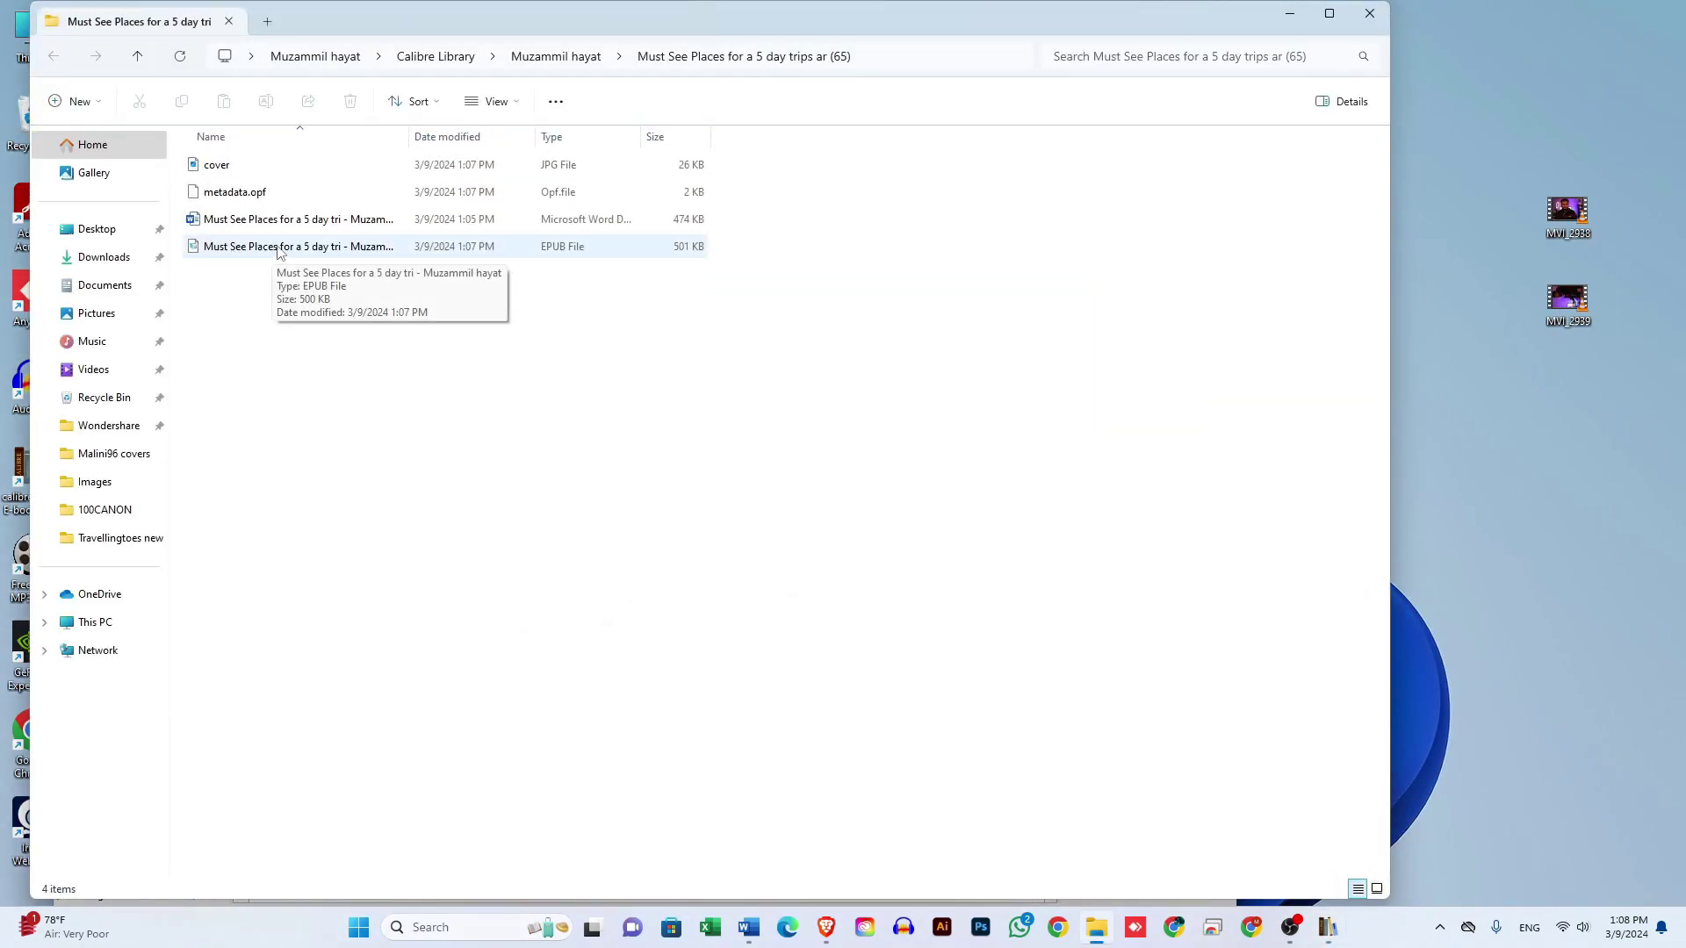
drag(279, 249, 1419, 149)
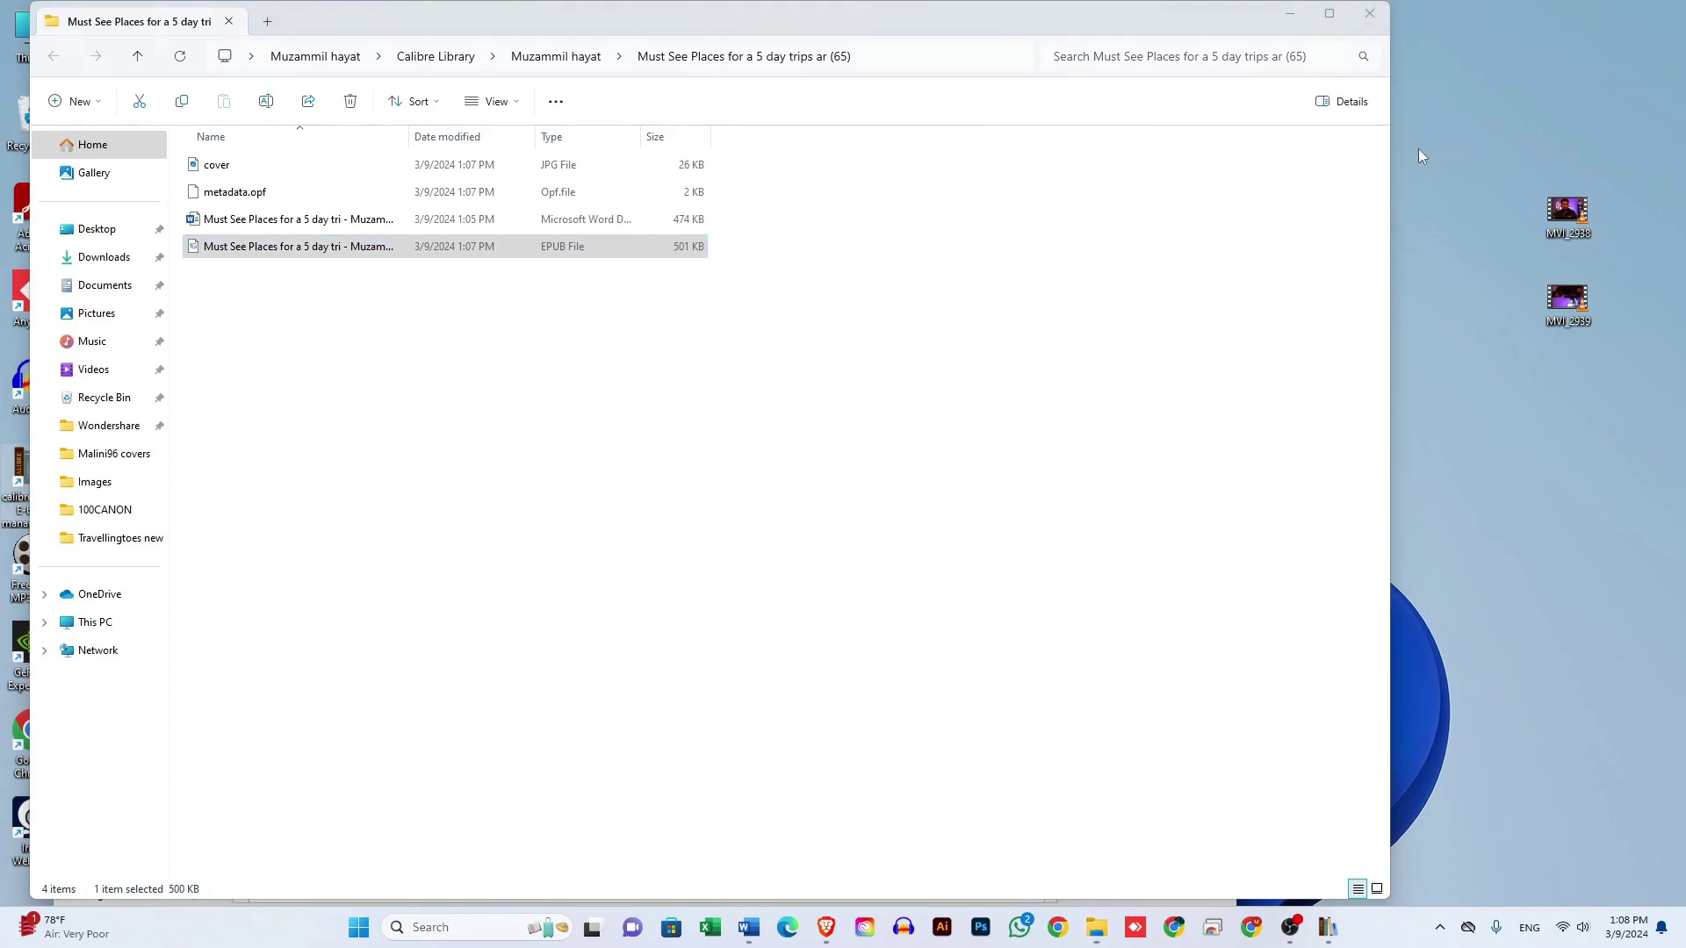
click(1369, 13)
click(1224, 30)
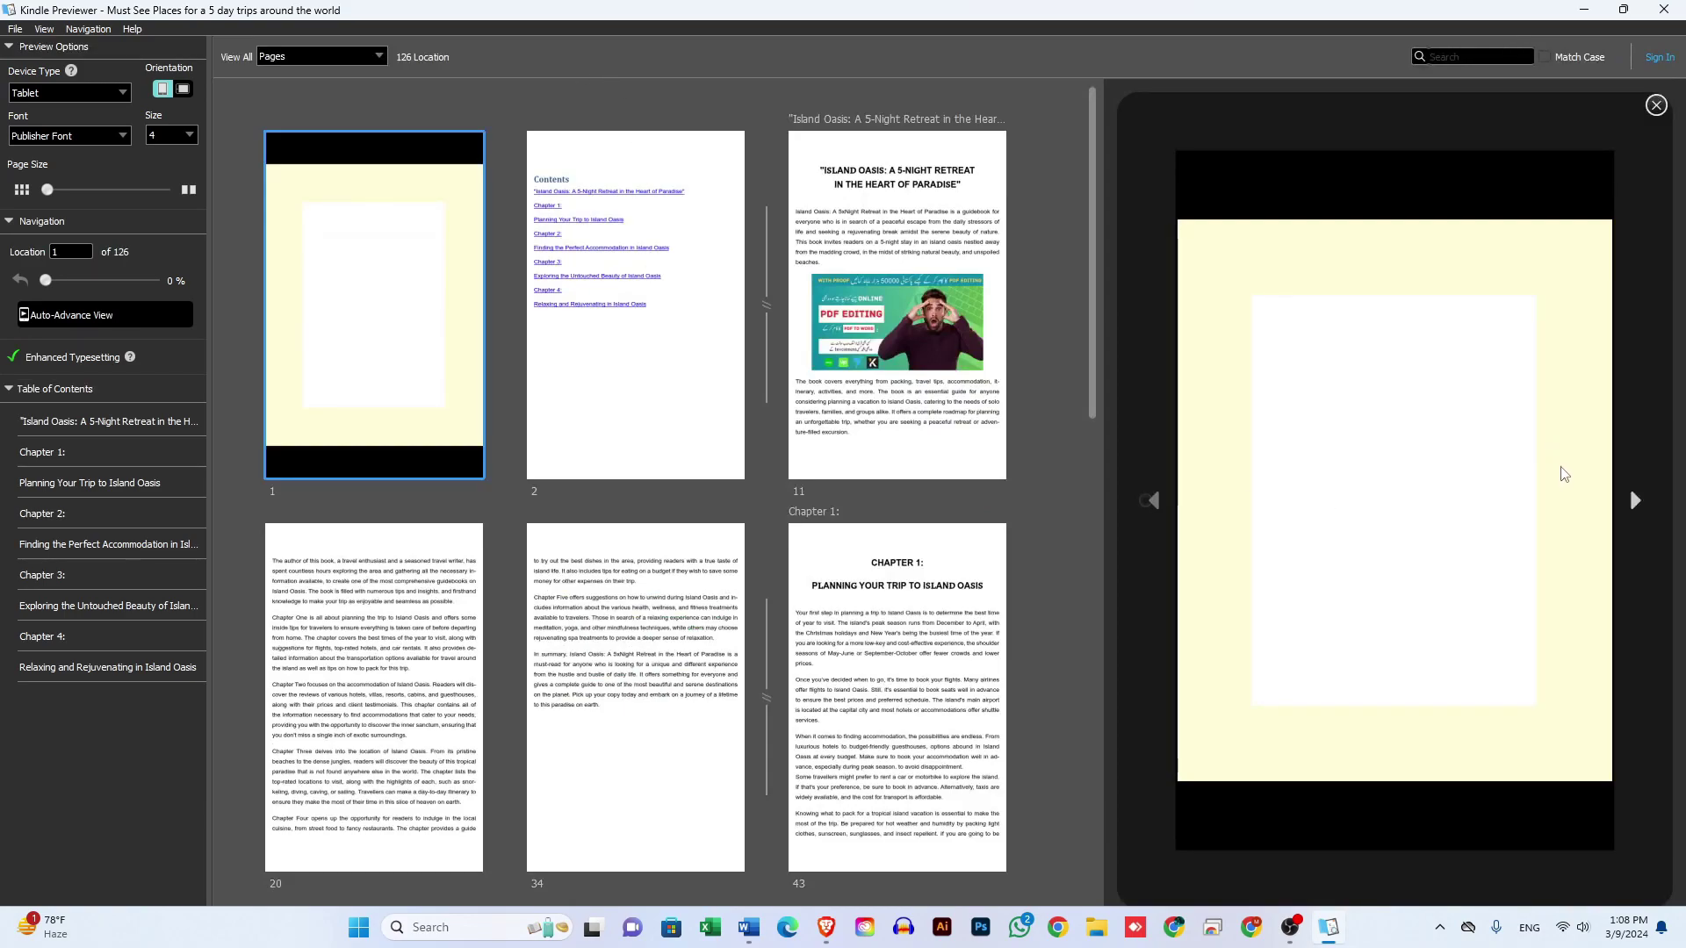
Step: Check the ebook in Kindle Previewer, testing the contents links to the opening section and Chapter 4 and viewing Chapter 3's picture page
click(1635, 499)
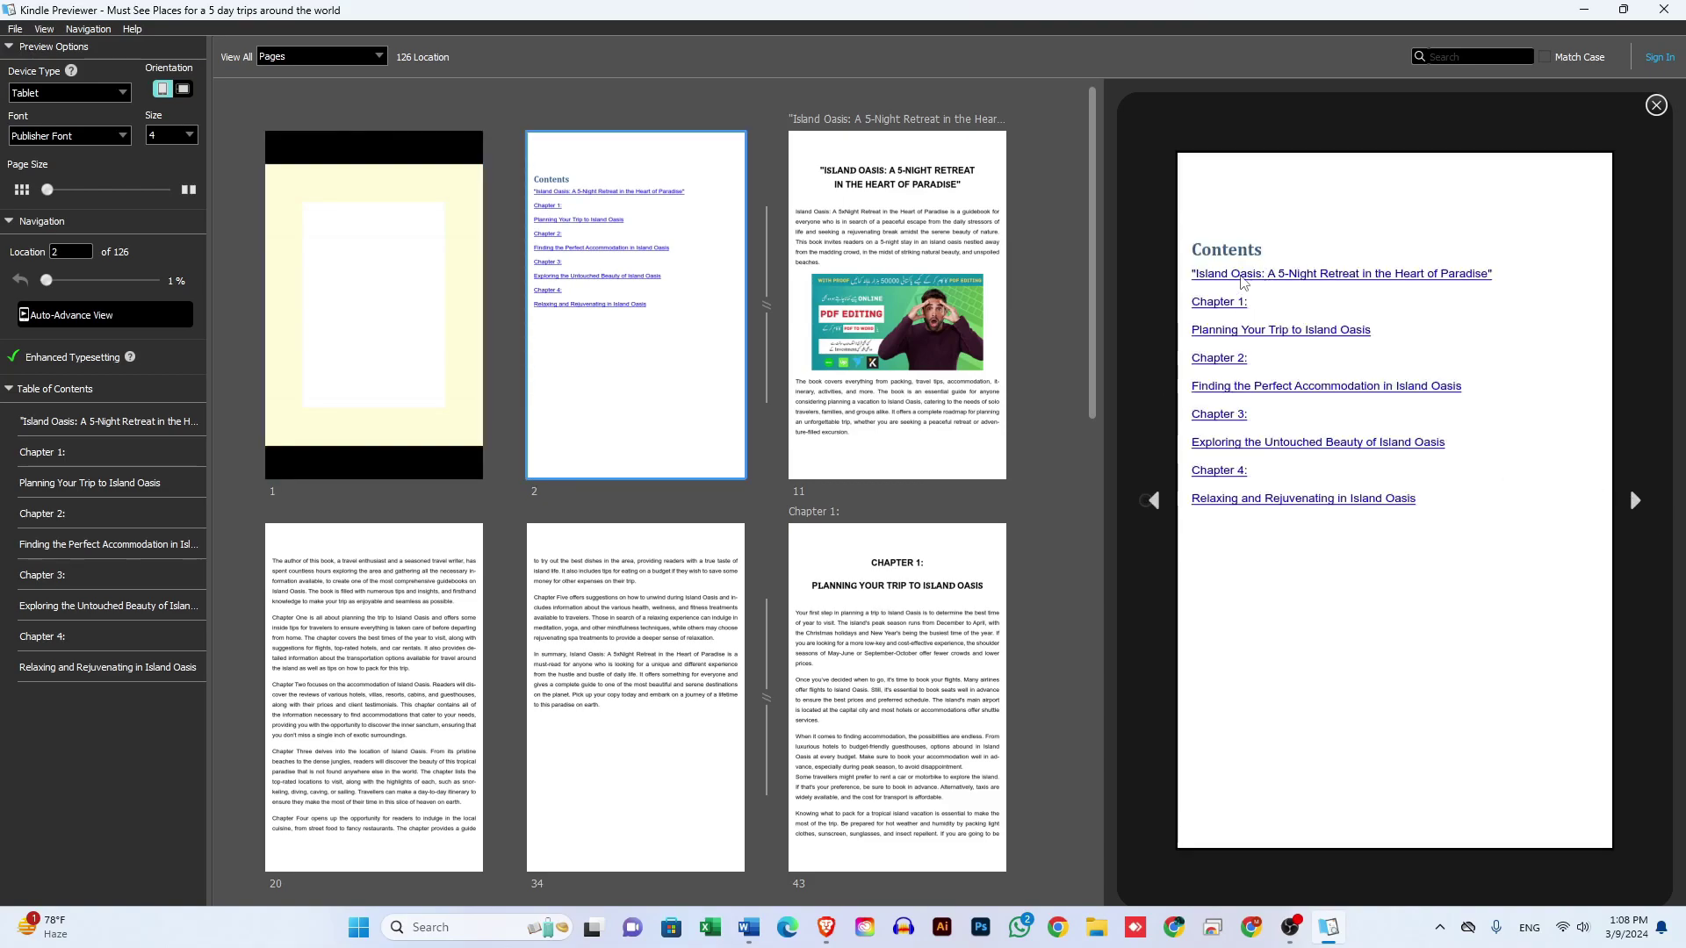
click(1242, 276)
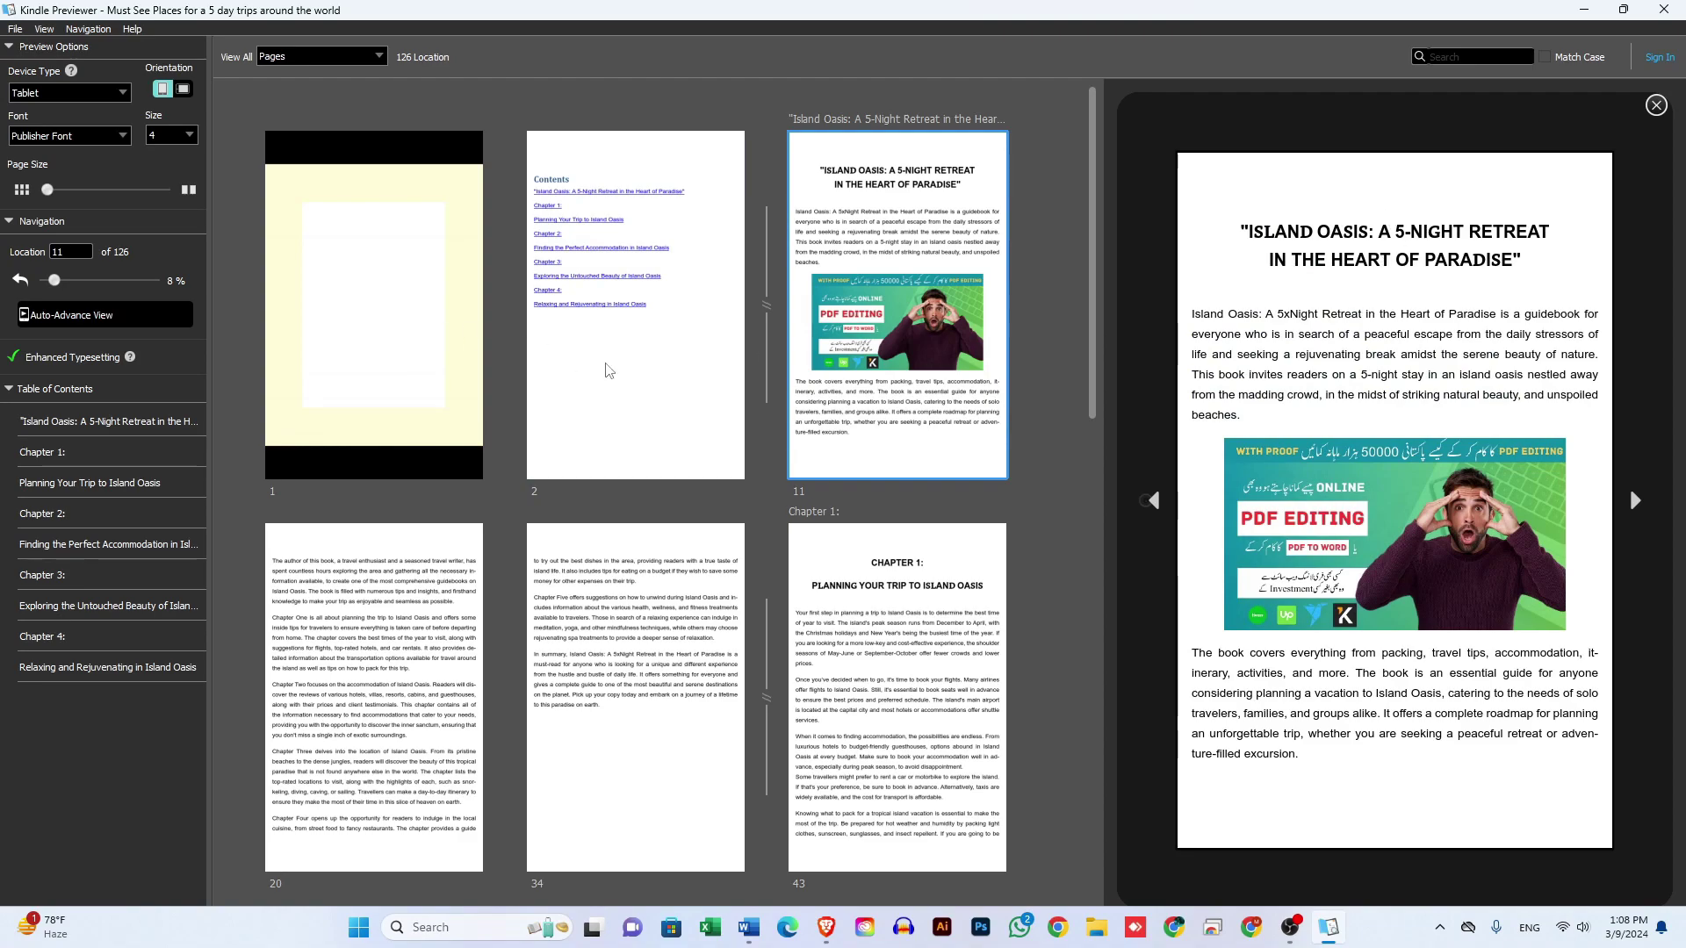
click(608, 368)
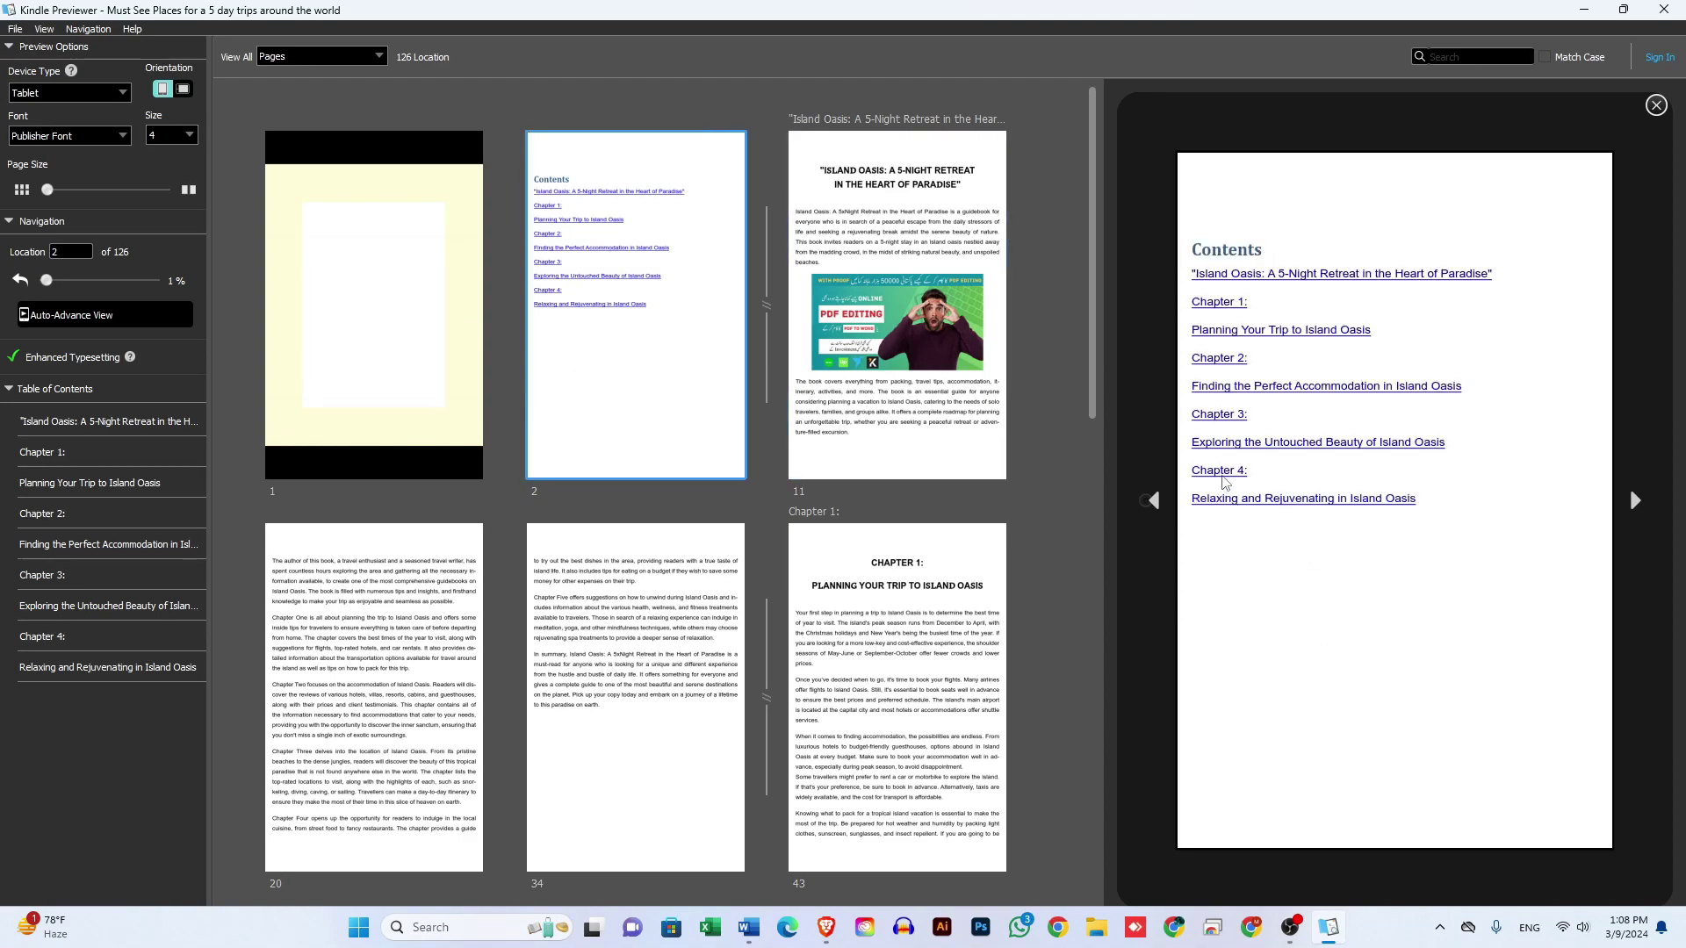
click(1225, 474)
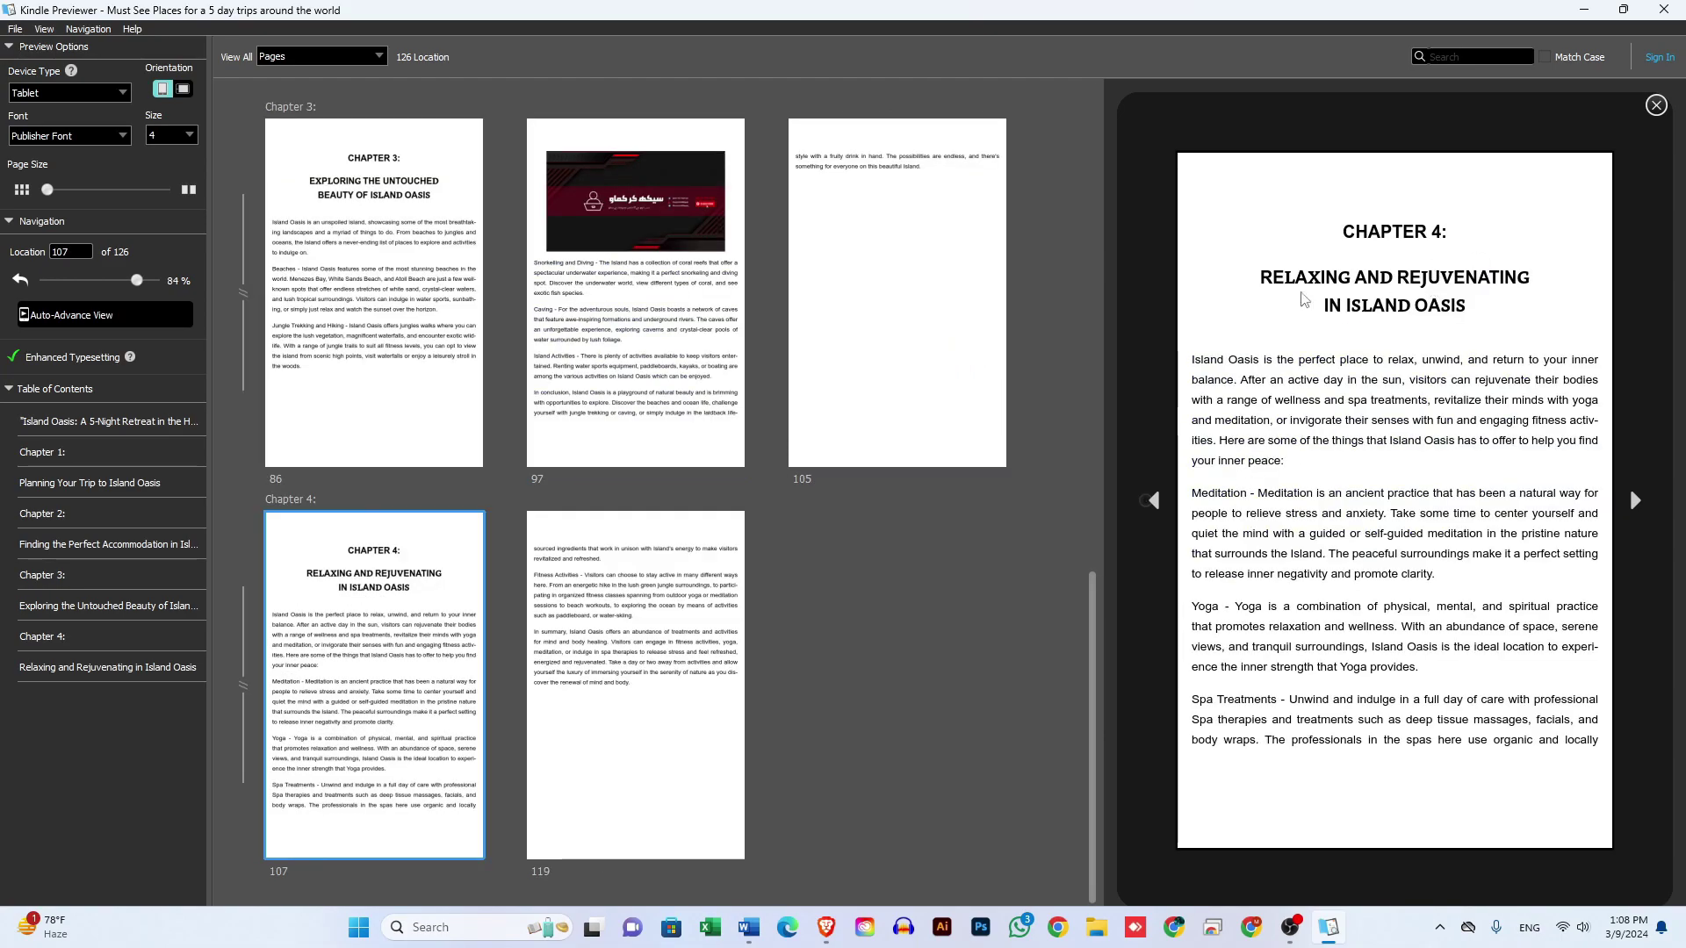
click(603, 221)
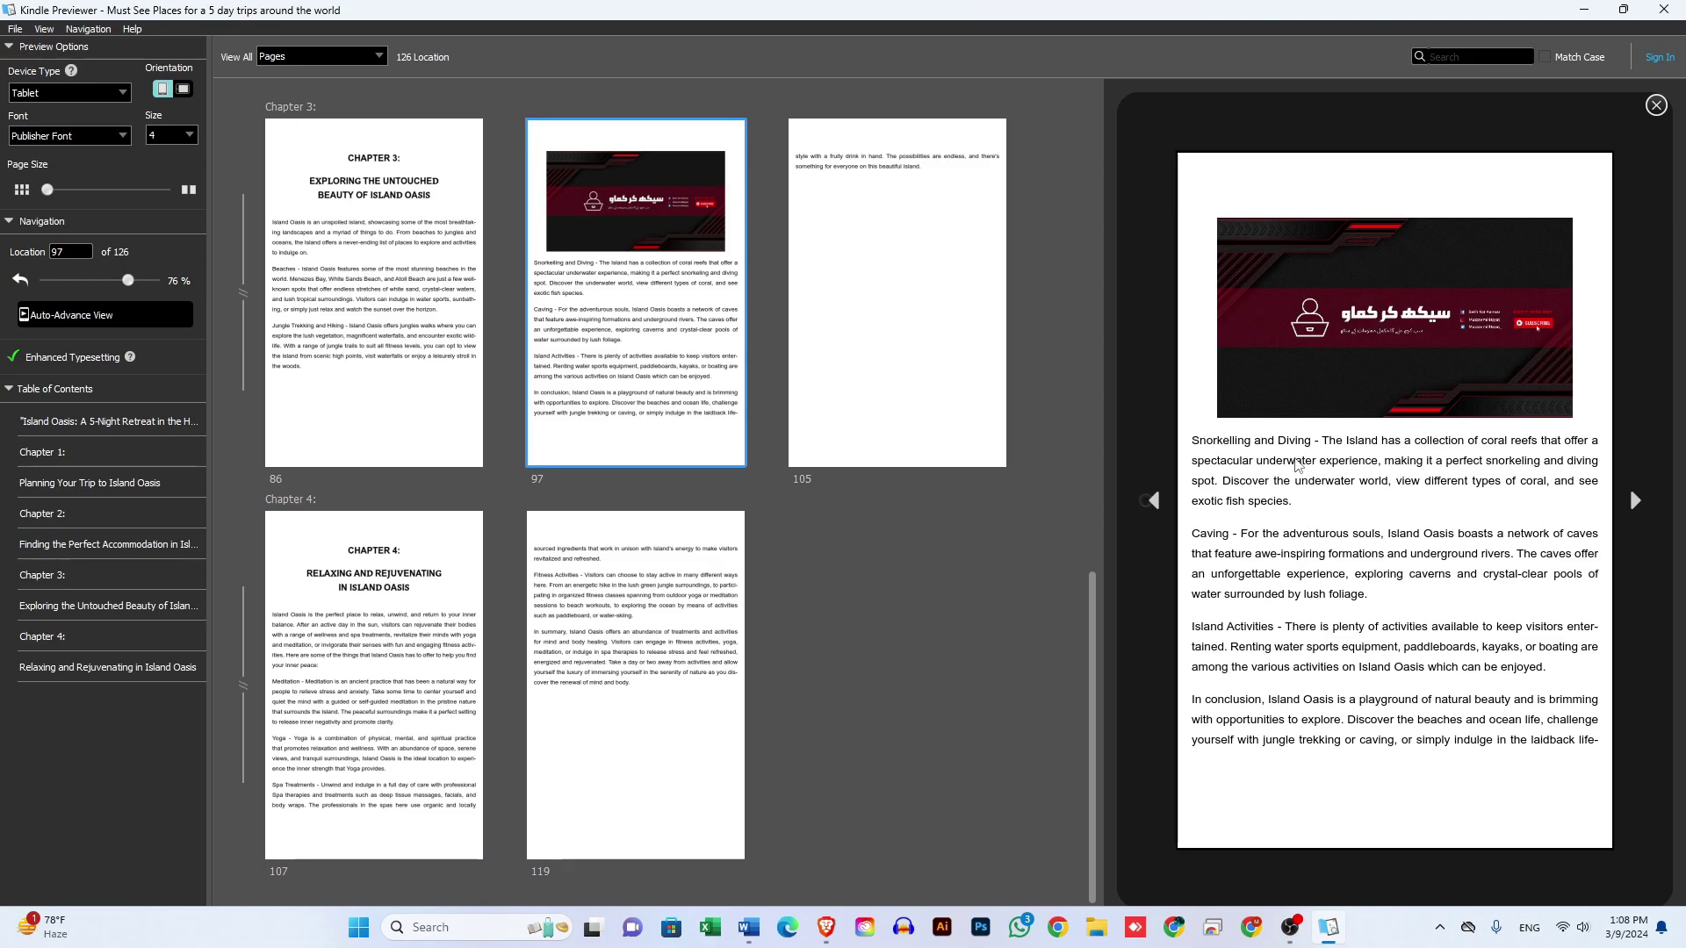